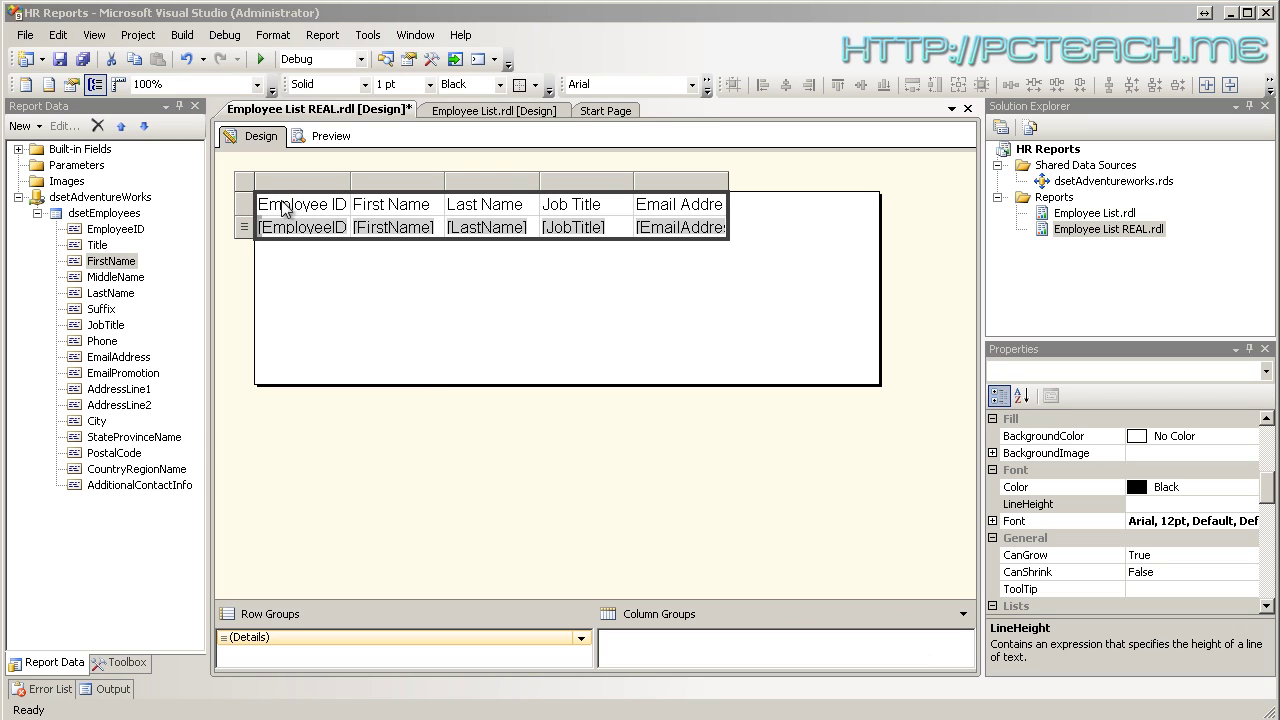
# Show the report items toolbox beside the design and select the Employee ID header cell.
pyautogui.click(88, 199)
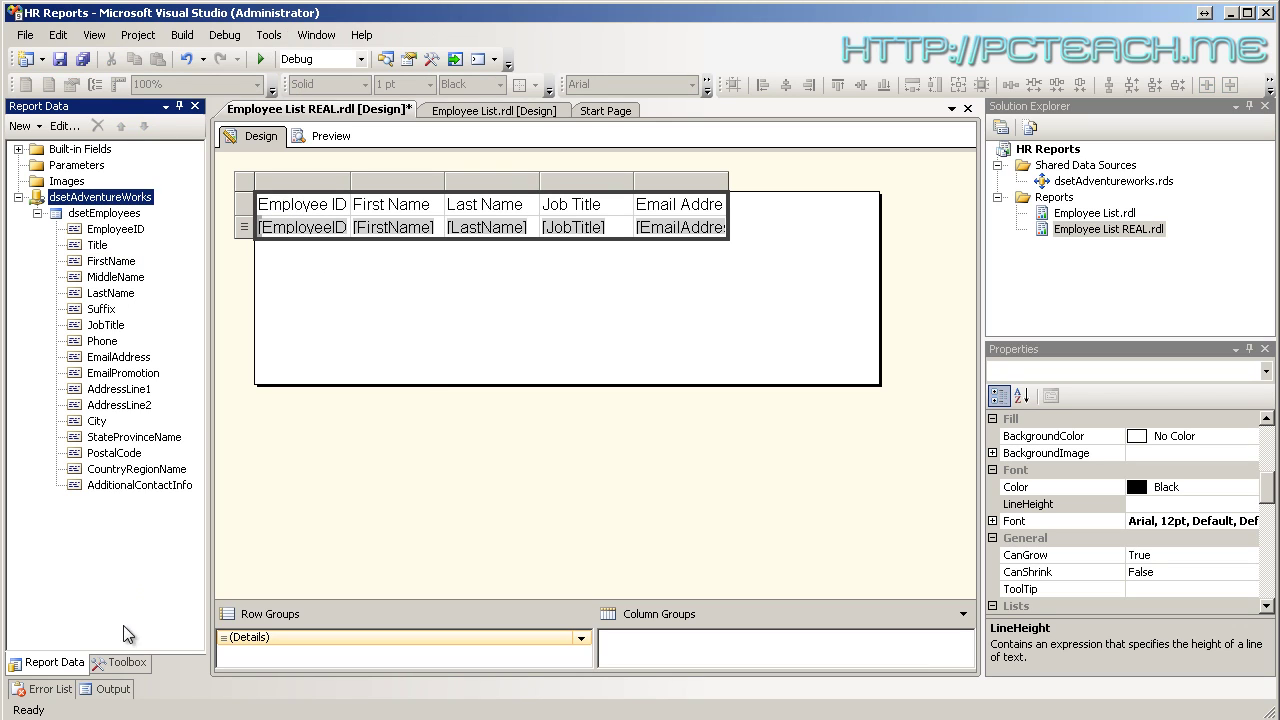
pyautogui.click(128, 662)
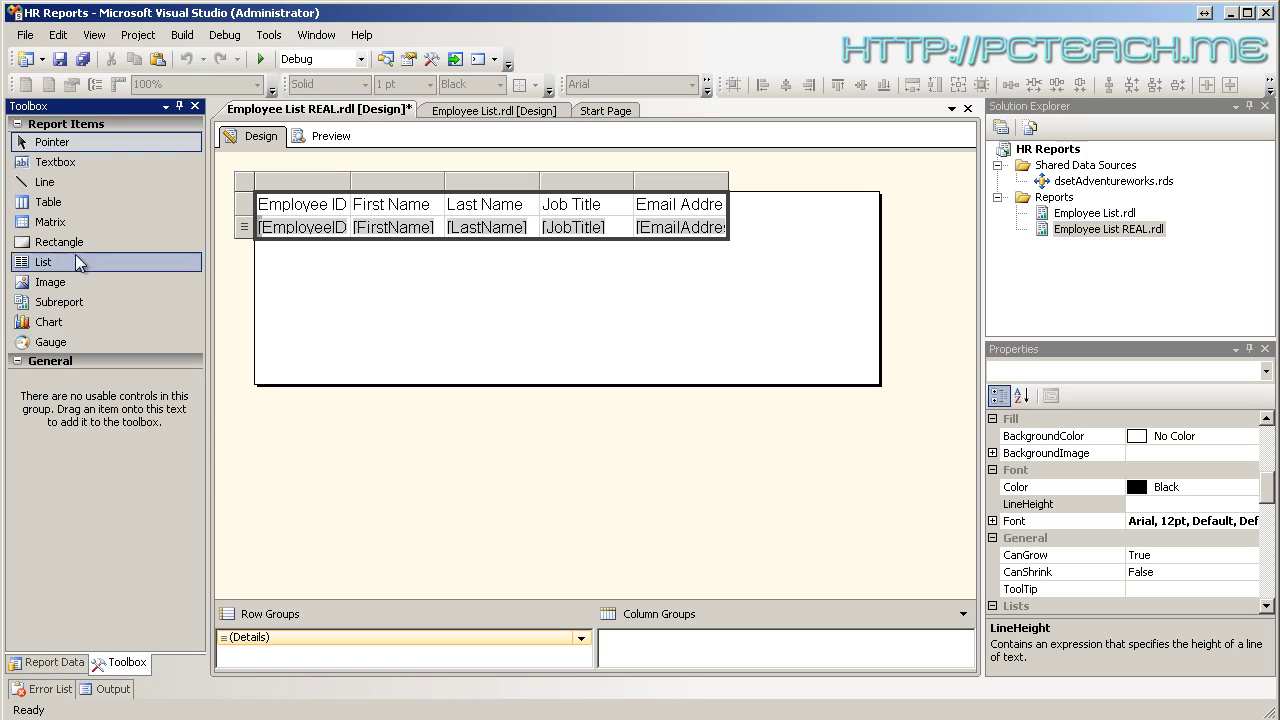
pyautogui.click(302, 207)
pyautogui.click(320, 235)
pyautogui.click(318, 210)
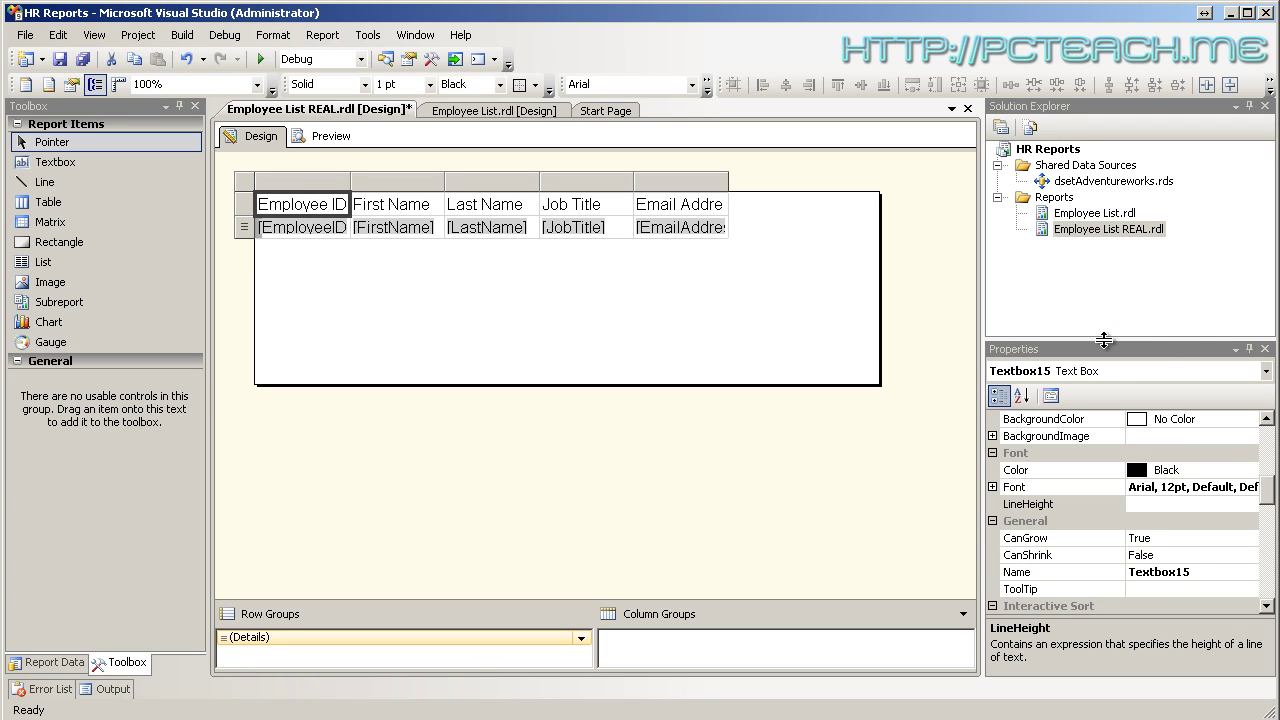
# Enlarge the Properties list and rearrange toolbars so 12pt, Bold, Italic and Underline all show.
pyautogui.moveTo(1104, 341); pyautogui.dragTo(1112, 258)
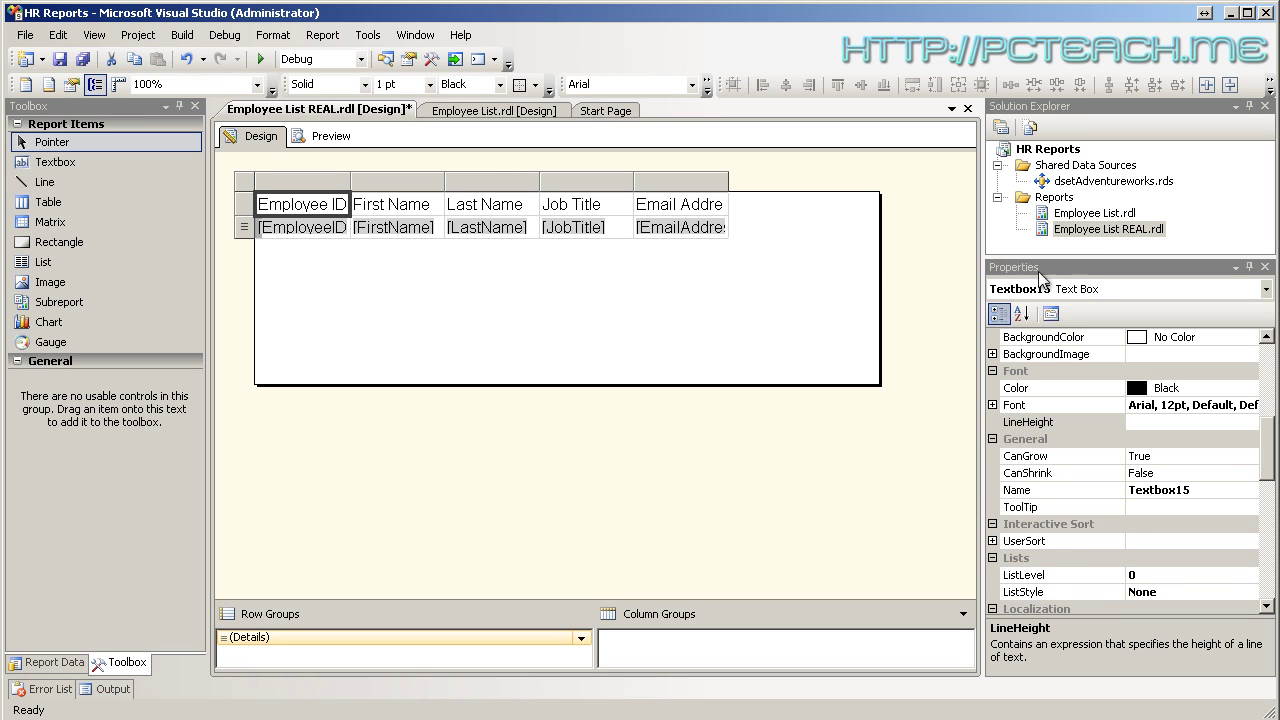
pyautogui.click(707, 88)
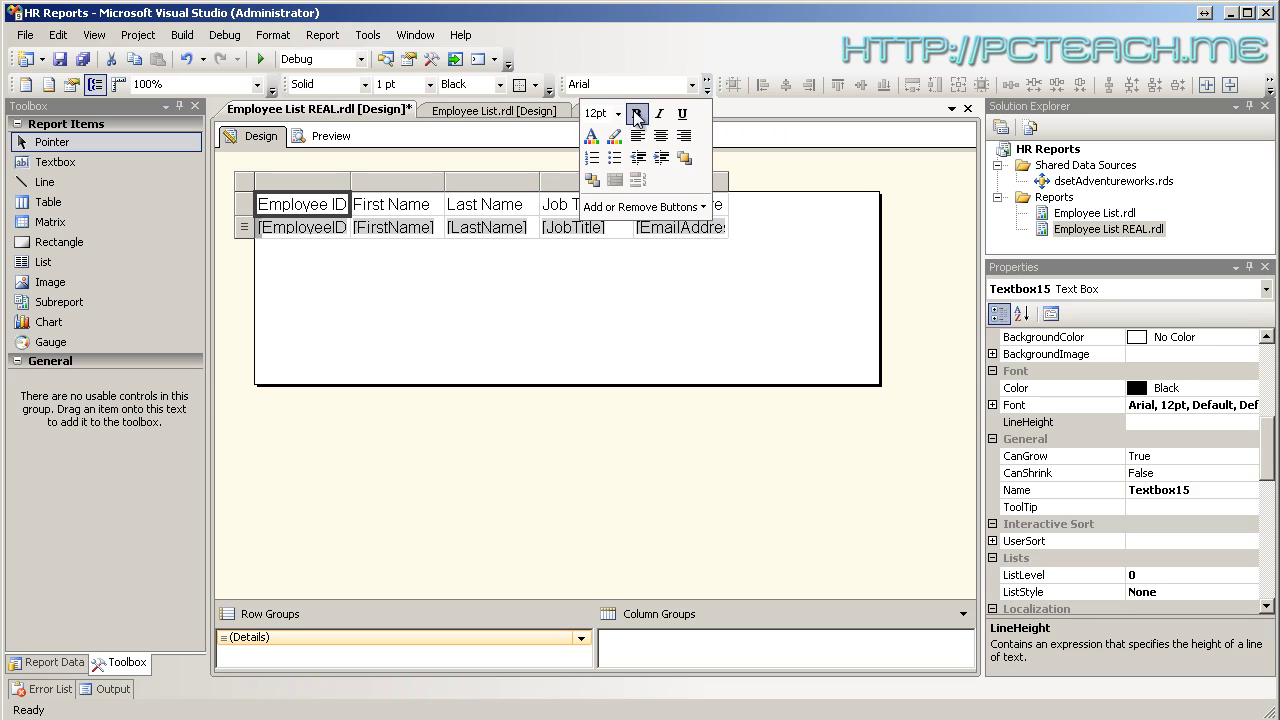
pyautogui.click(708, 92)
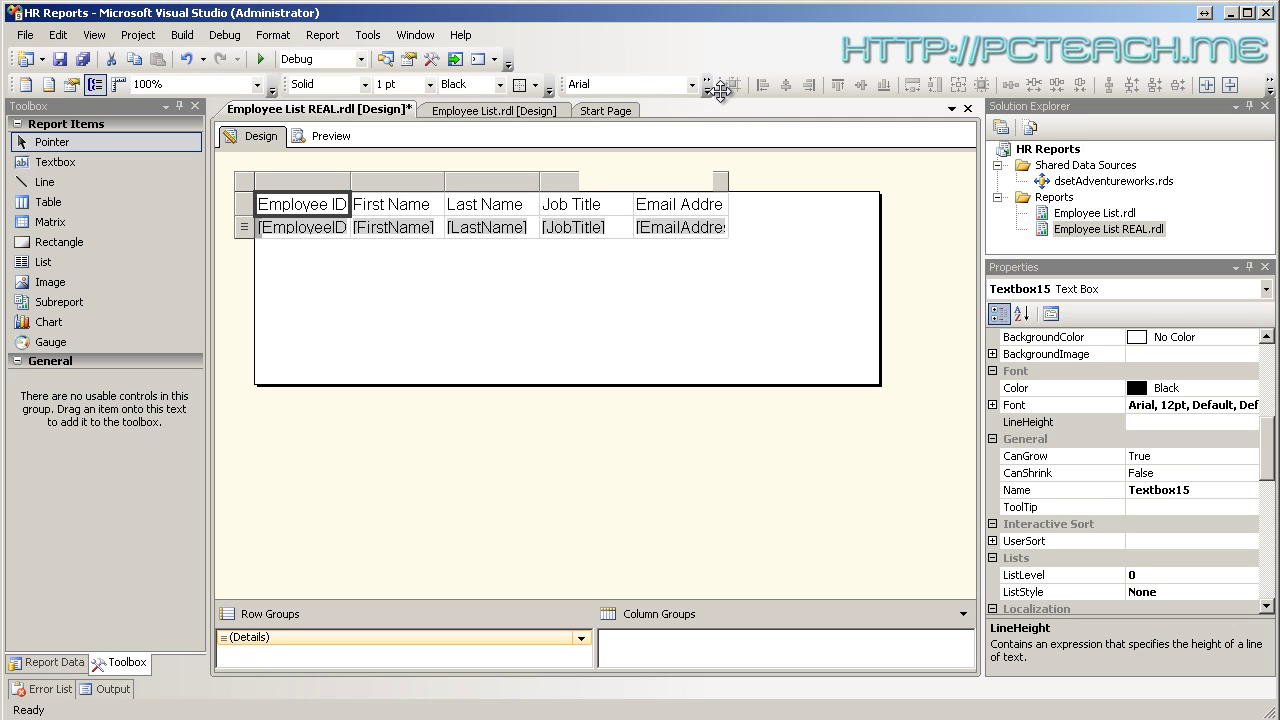
pyautogui.moveTo(728, 84); pyautogui.dragTo(522, 57)
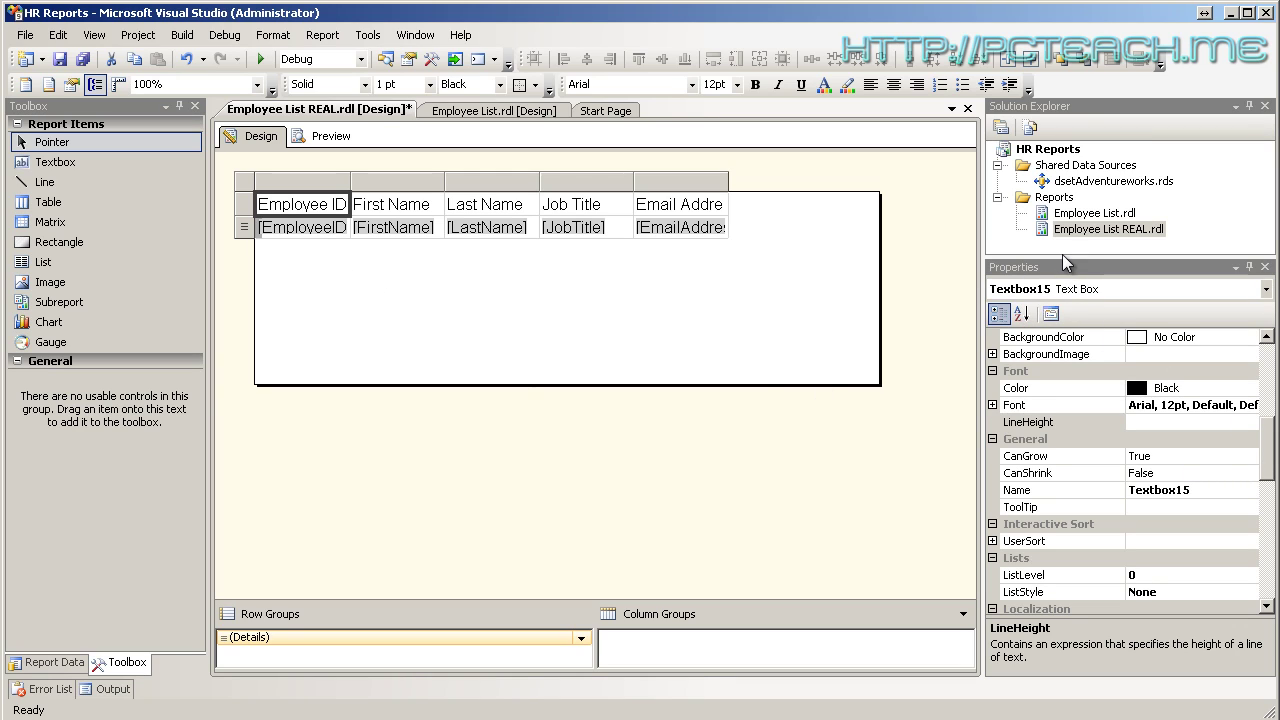
# Shrink Solution Explorer to enlarge Properties further, then scroll the grid to the Border section.
pyautogui.moveTo(1072, 256); pyautogui.dragTo(1088, 198)
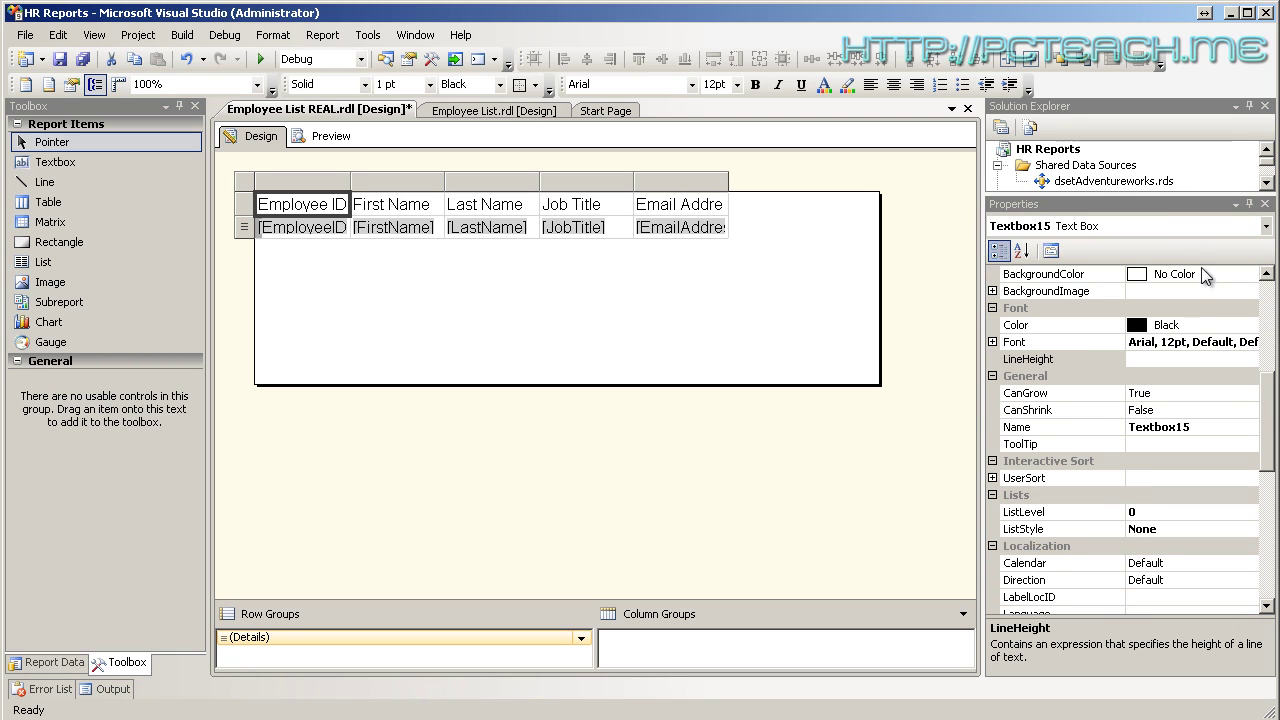
pyautogui.moveTo(1268, 430); pyautogui.dragTo(1273, 325)
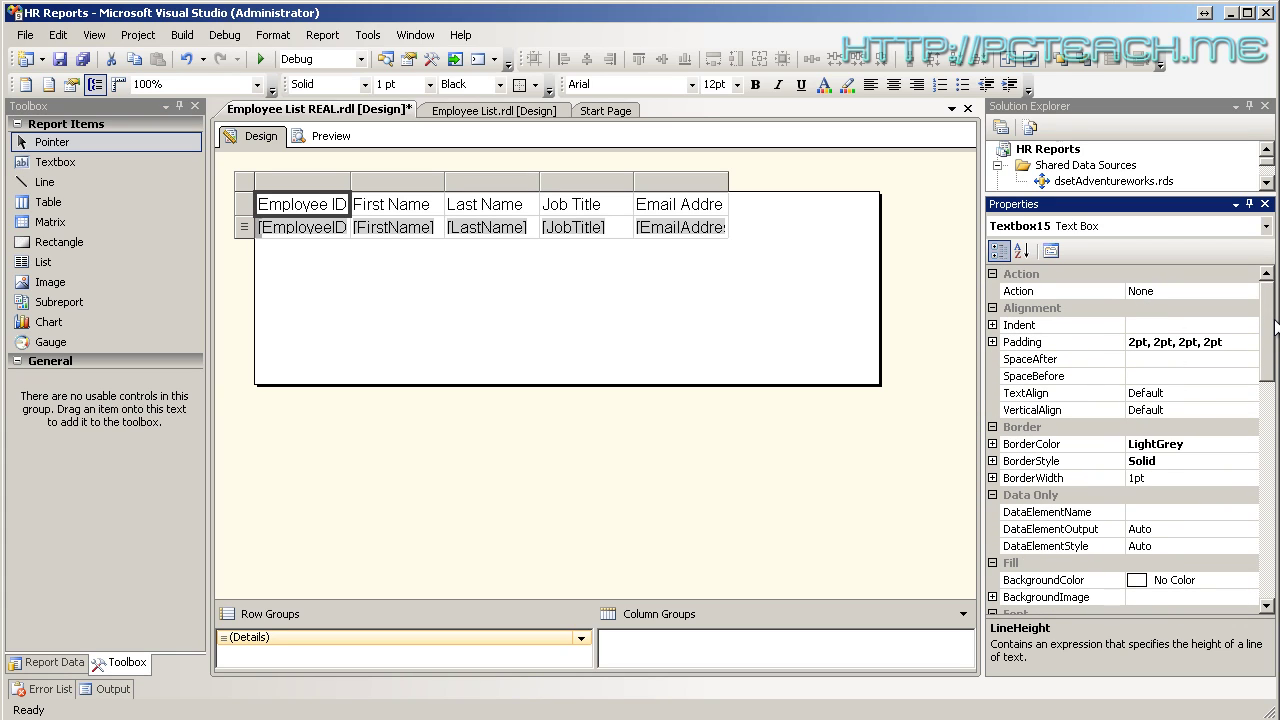
pyautogui.moveTo(1273, 330)
pyautogui.mouseDown()
pyautogui.moveTo(1262, 438)
pyautogui.moveTo(1264, 330)
pyautogui.mouseUp()
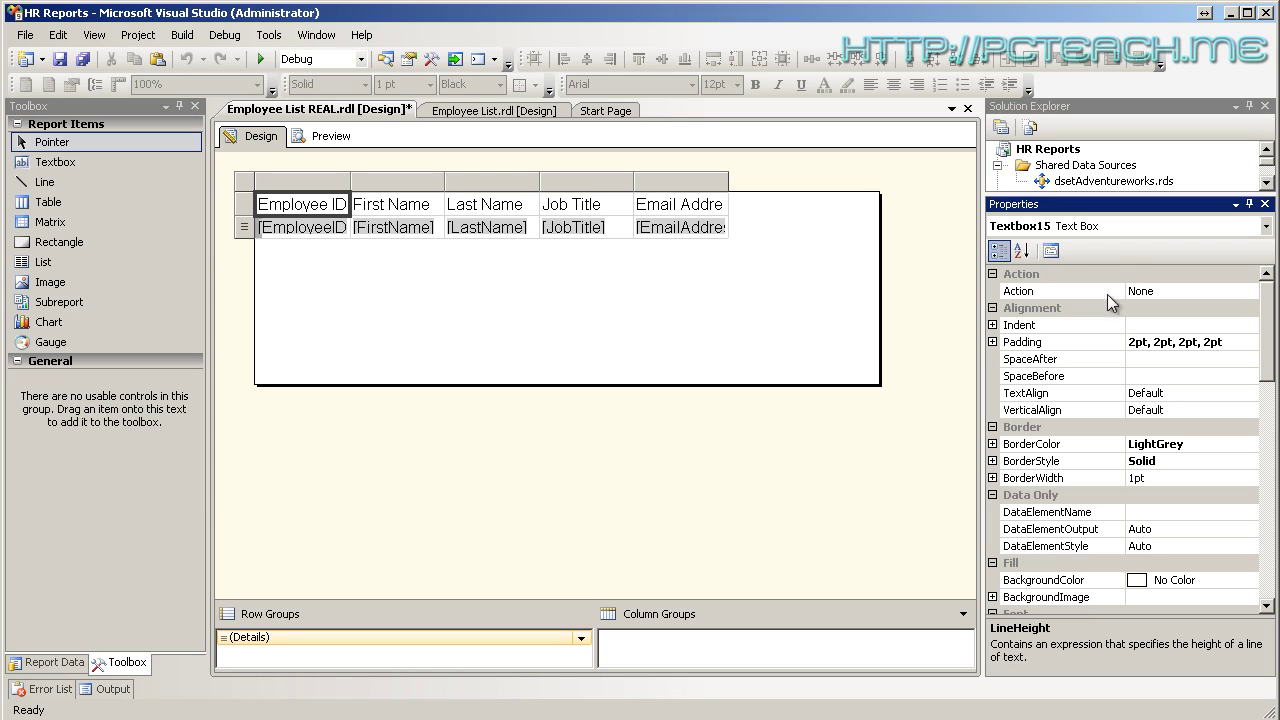
pyautogui.click(1053, 250)
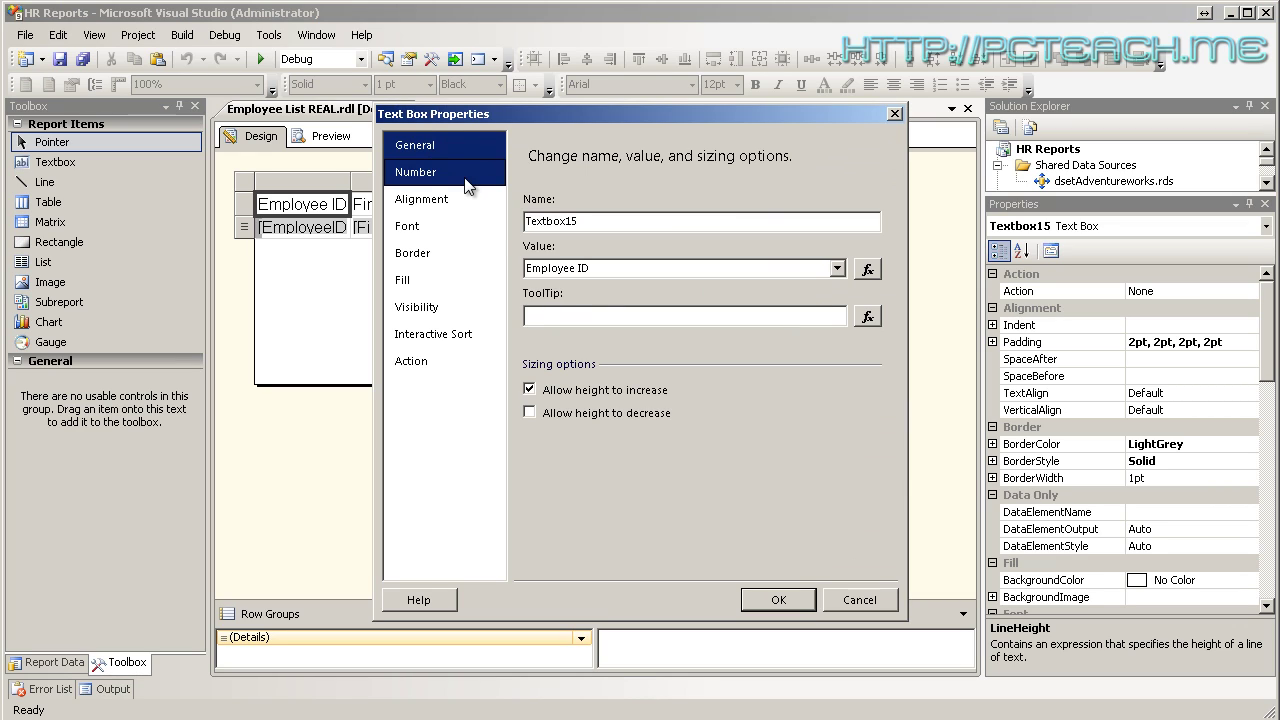
pyautogui.click(448, 176)
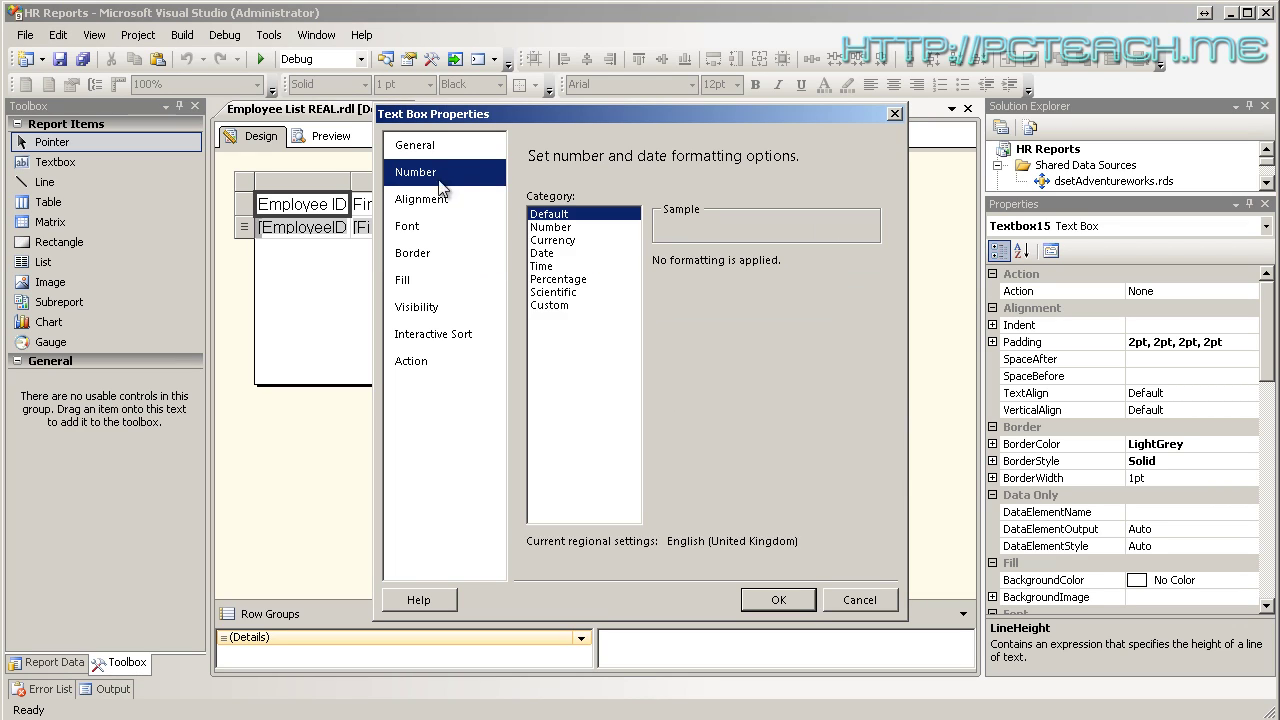
pyautogui.click(446, 199)
pyautogui.click(436, 228)
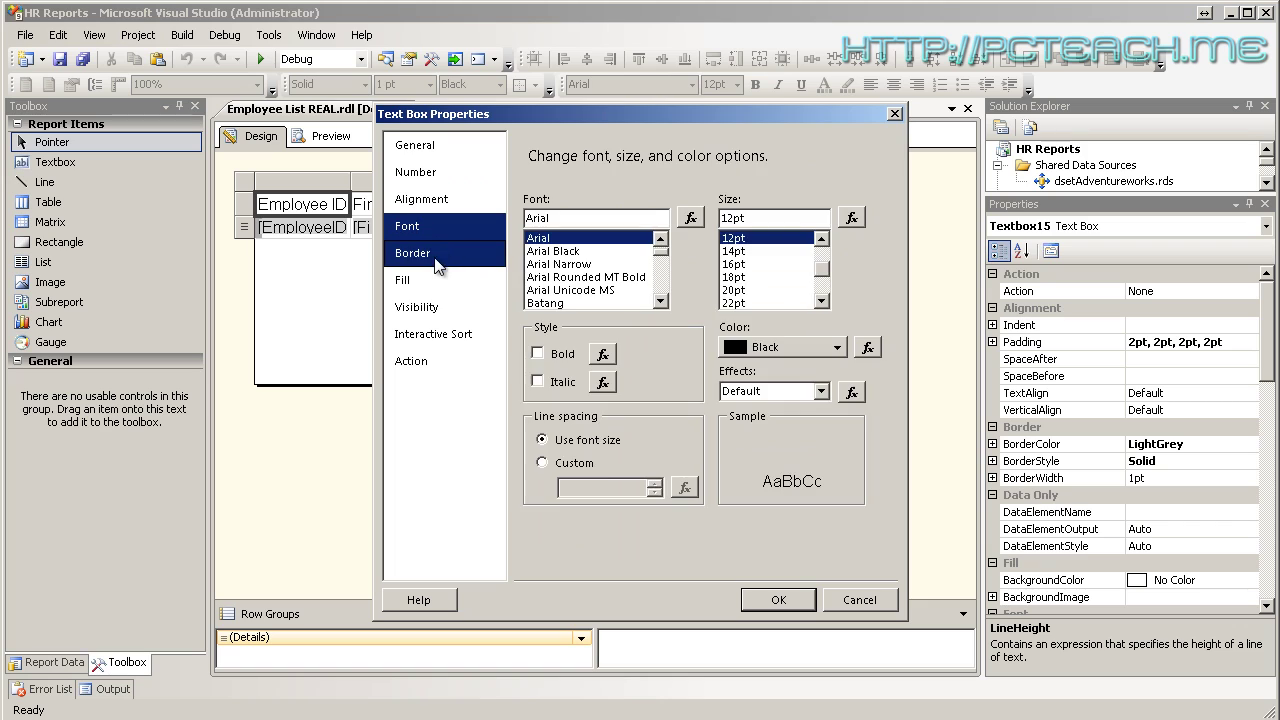
pyautogui.click(434, 258)
pyautogui.click(430, 282)
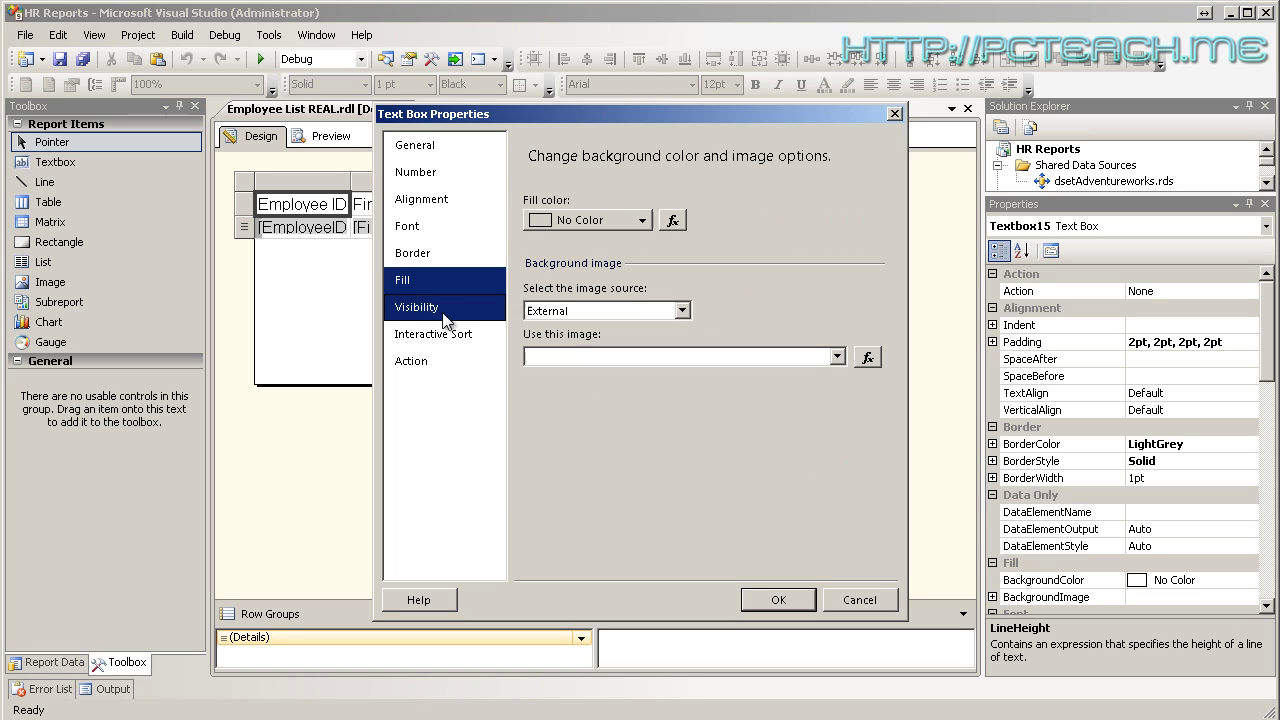
pyautogui.click(436, 312)
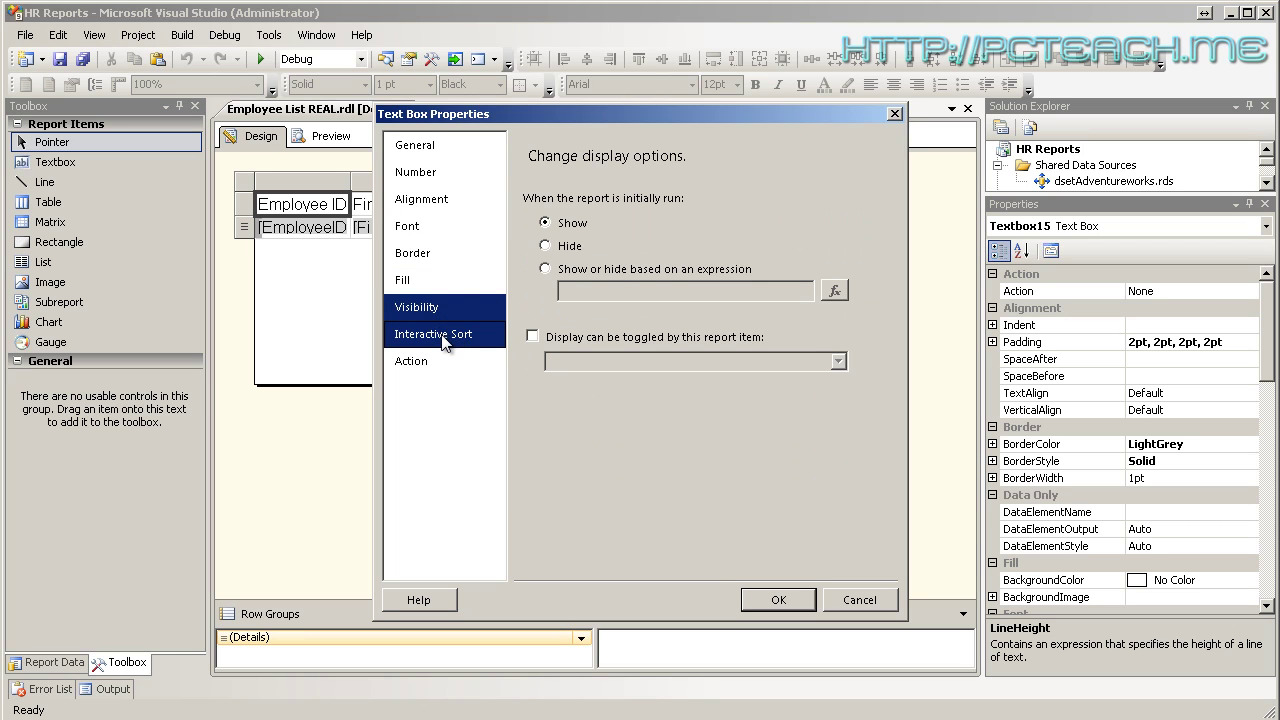
pyautogui.click(445, 340)
pyautogui.click(421, 368)
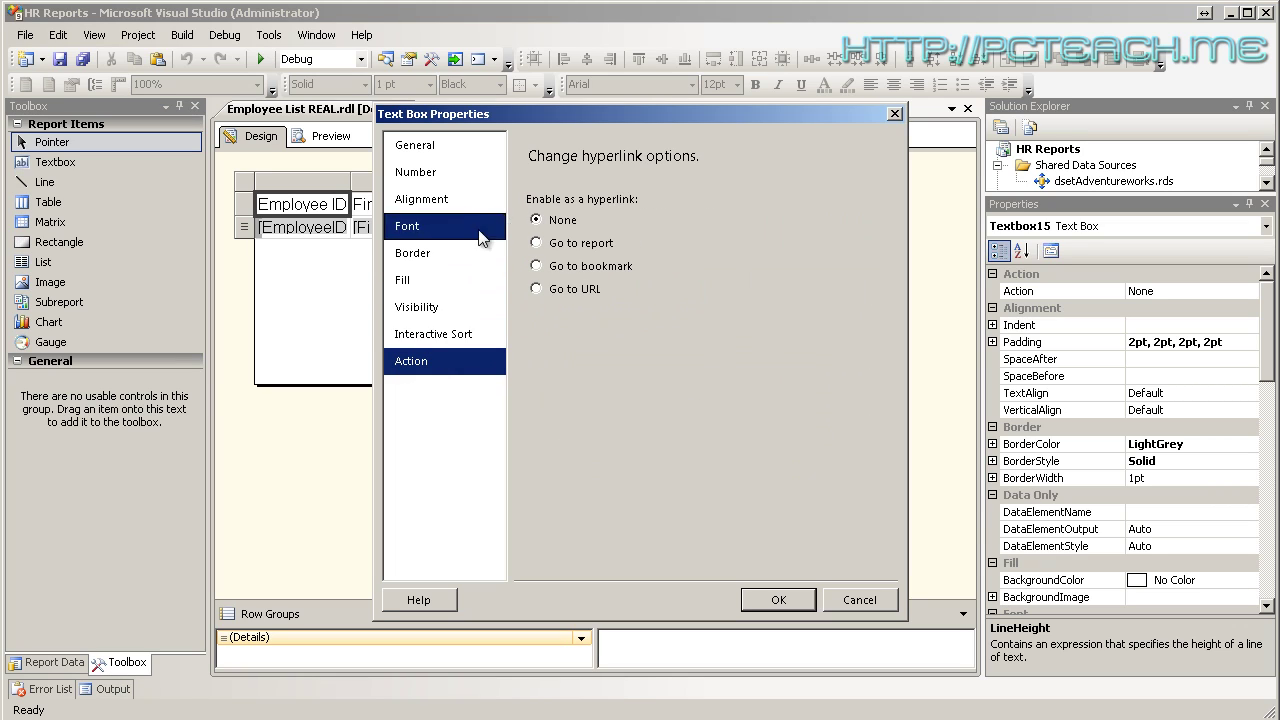
pyautogui.click(428, 148)
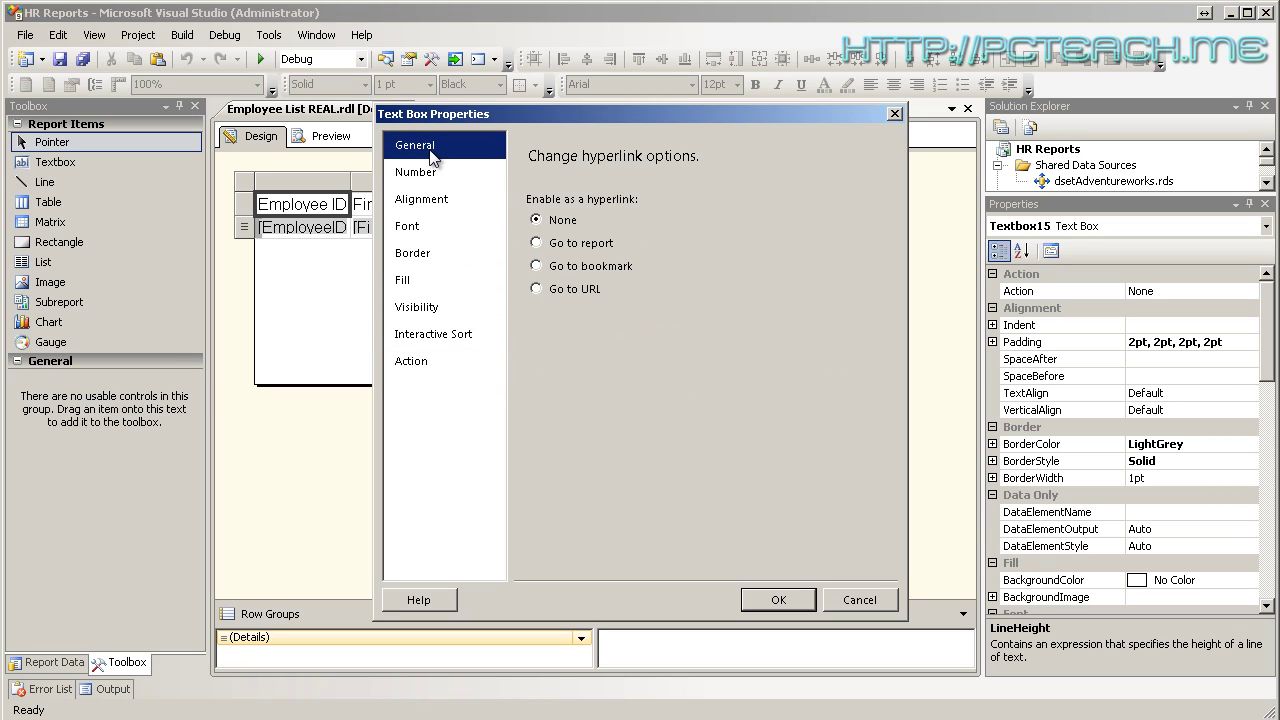
pyautogui.click(857, 600)
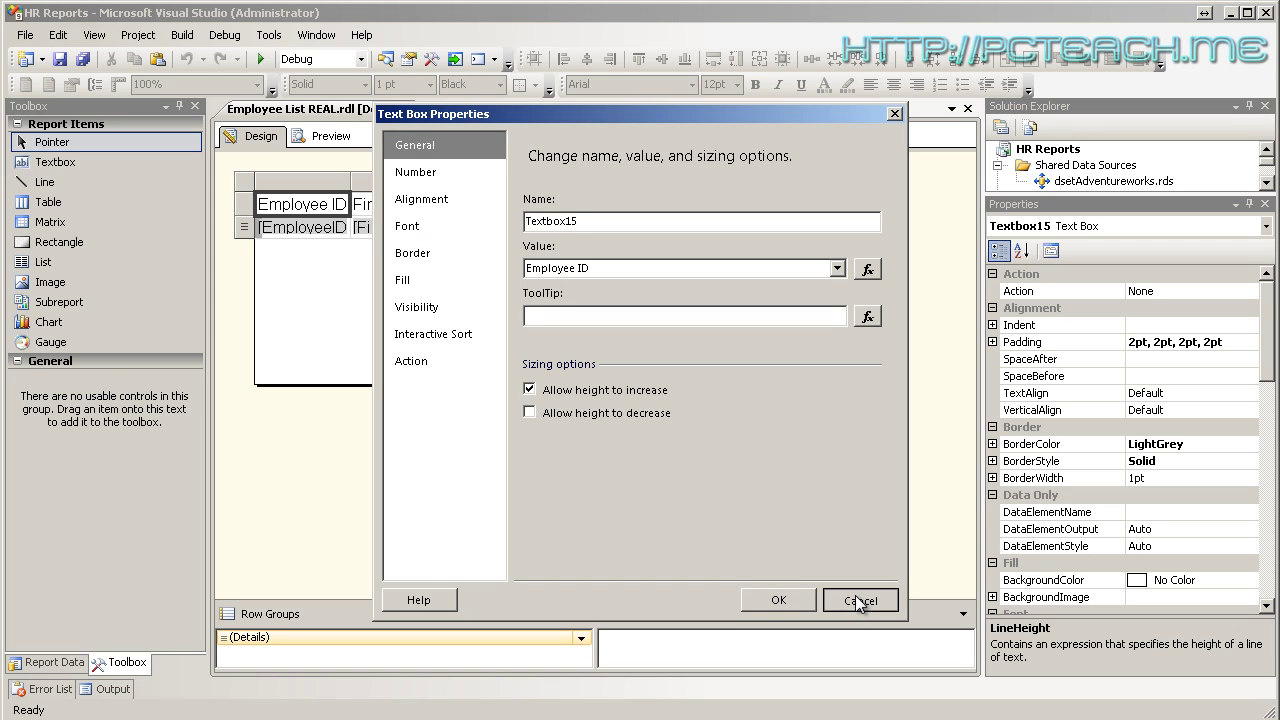
pyautogui.click(857, 600)
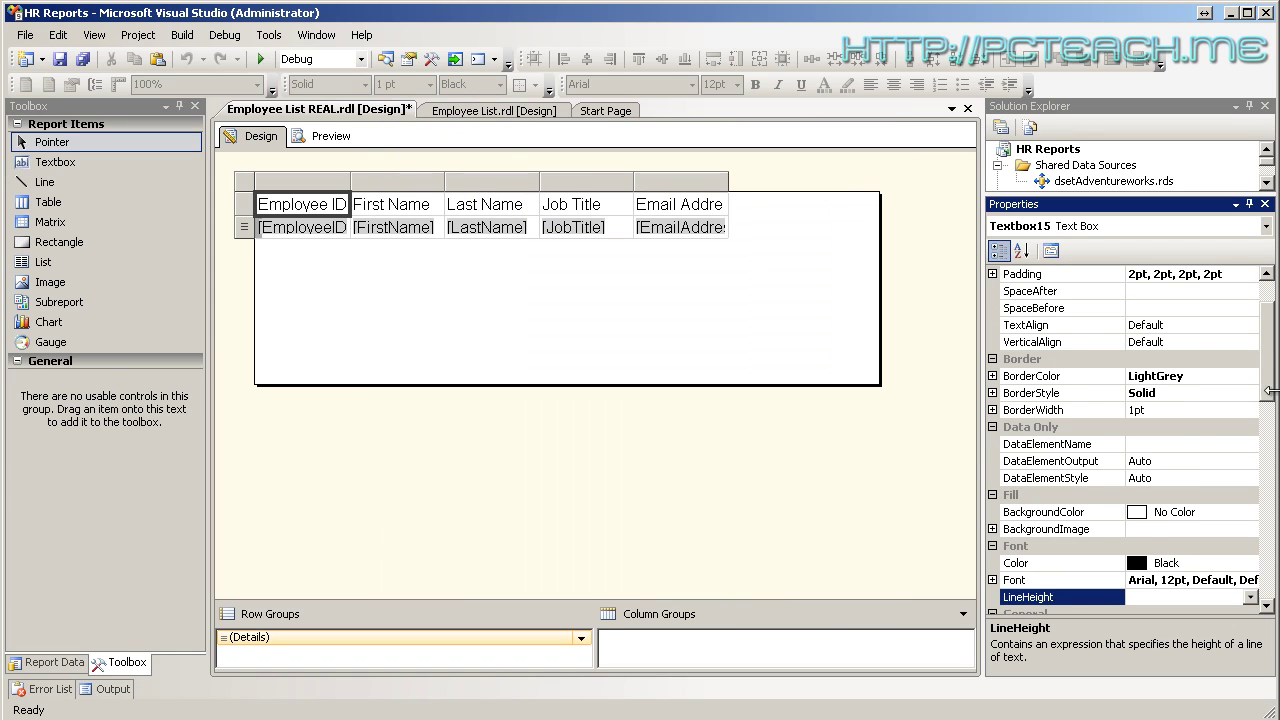
pyautogui.moveTo(1268, 386); pyautogui.dragTo(1275, 605)
pyautogui.scroll(10, 1275, 605)
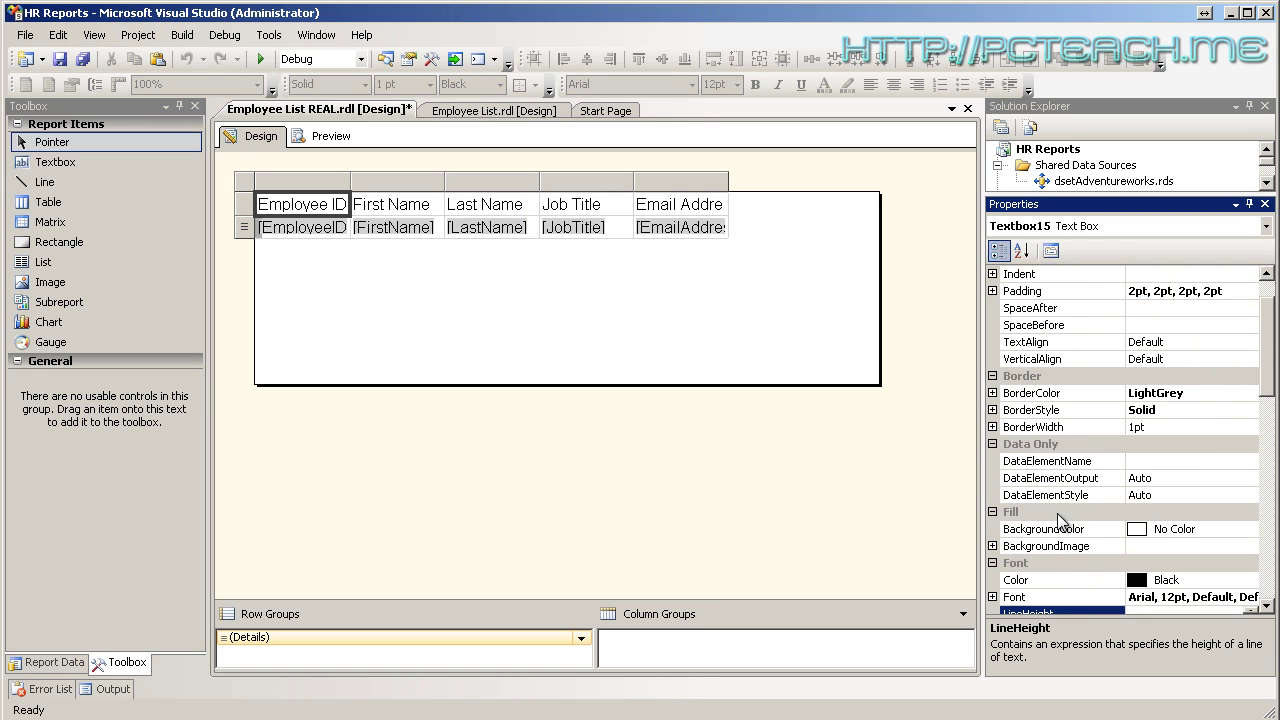
pyautogui.click(1052, 253)
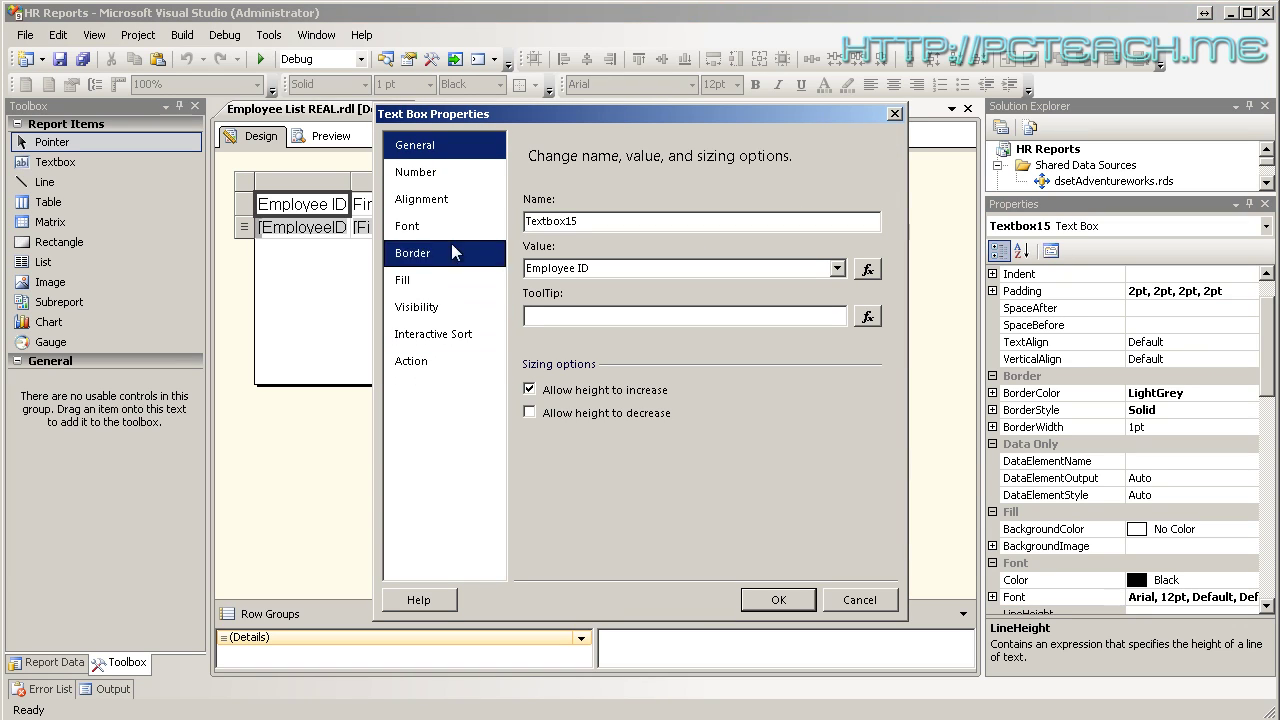
pyautogui.click(882, 604)
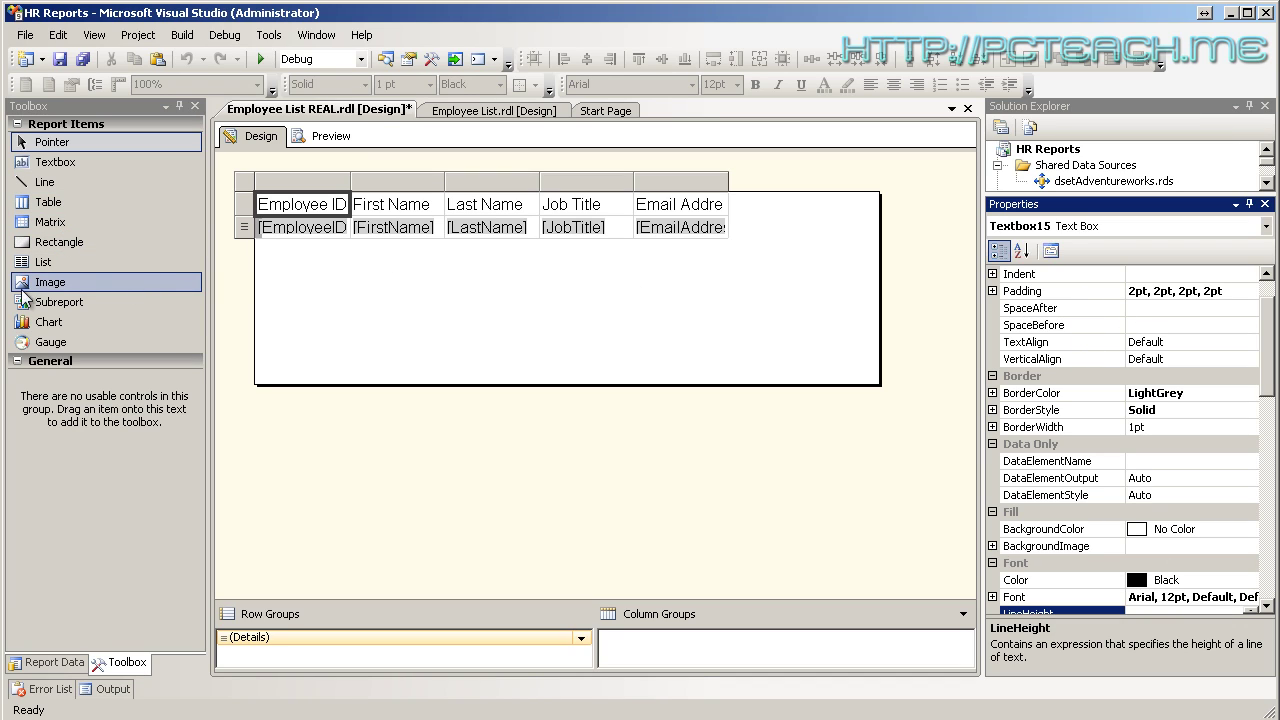
pyautogui.click(80, 282)
pyautogui.click(374, 297)
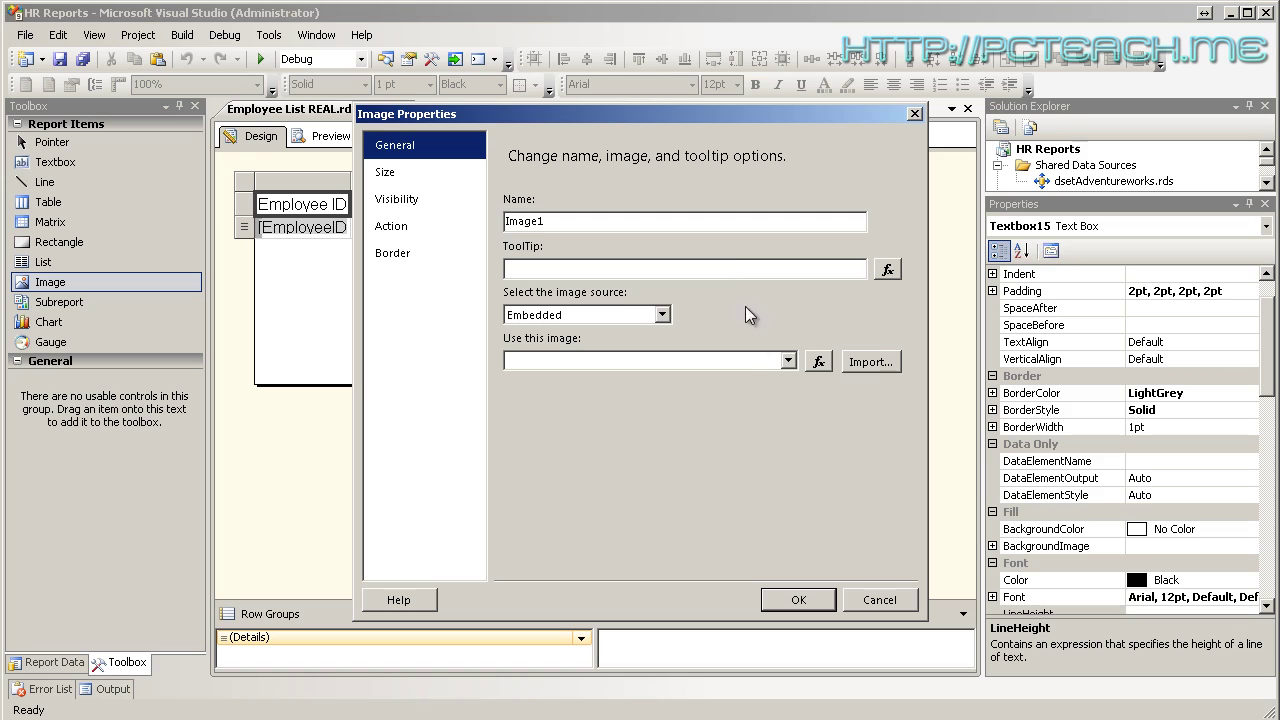
pyautogui.click(879, 596)
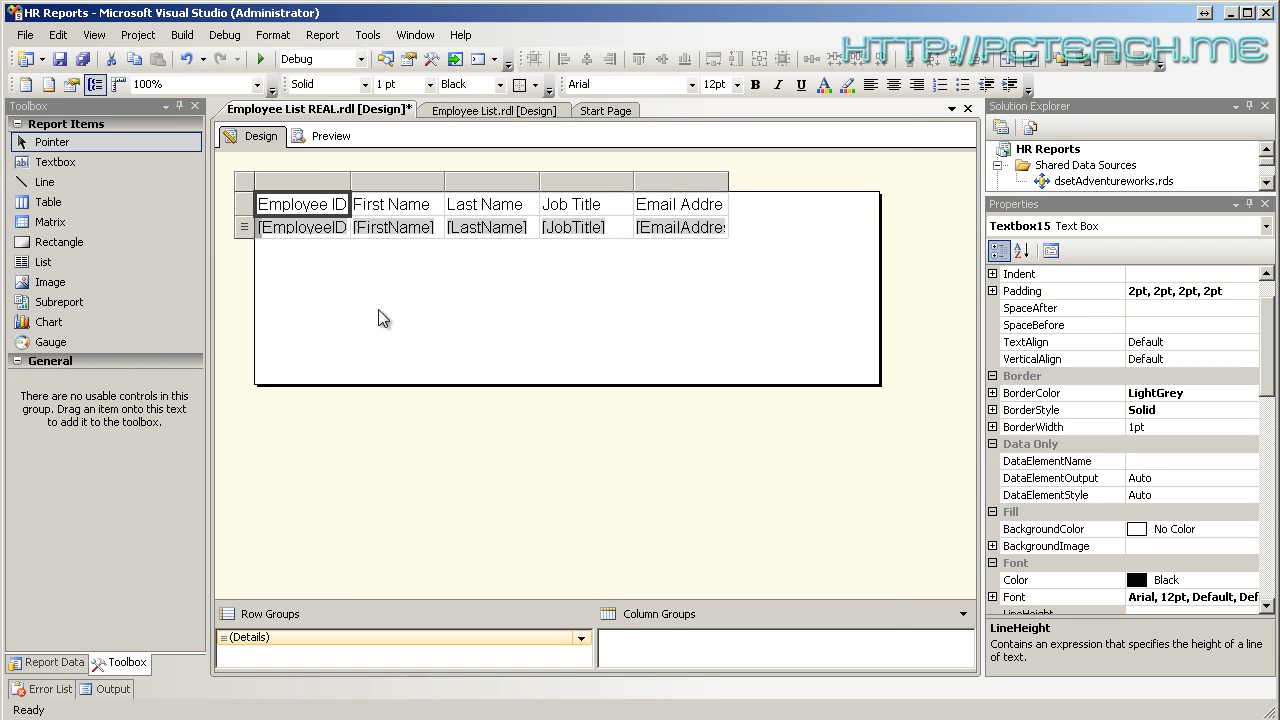
pyautogui.click(75, 283)
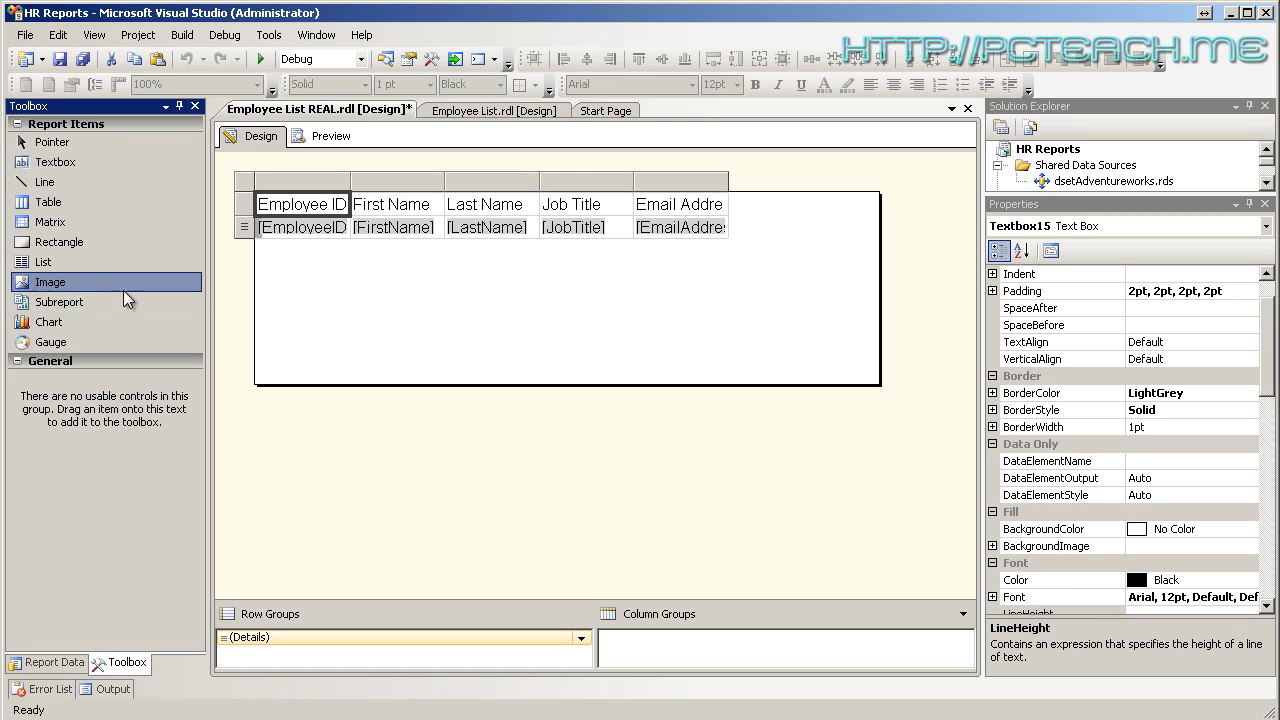
pyautogui.moveTo(303, 293); pyautogui.dragTo(457, 366)
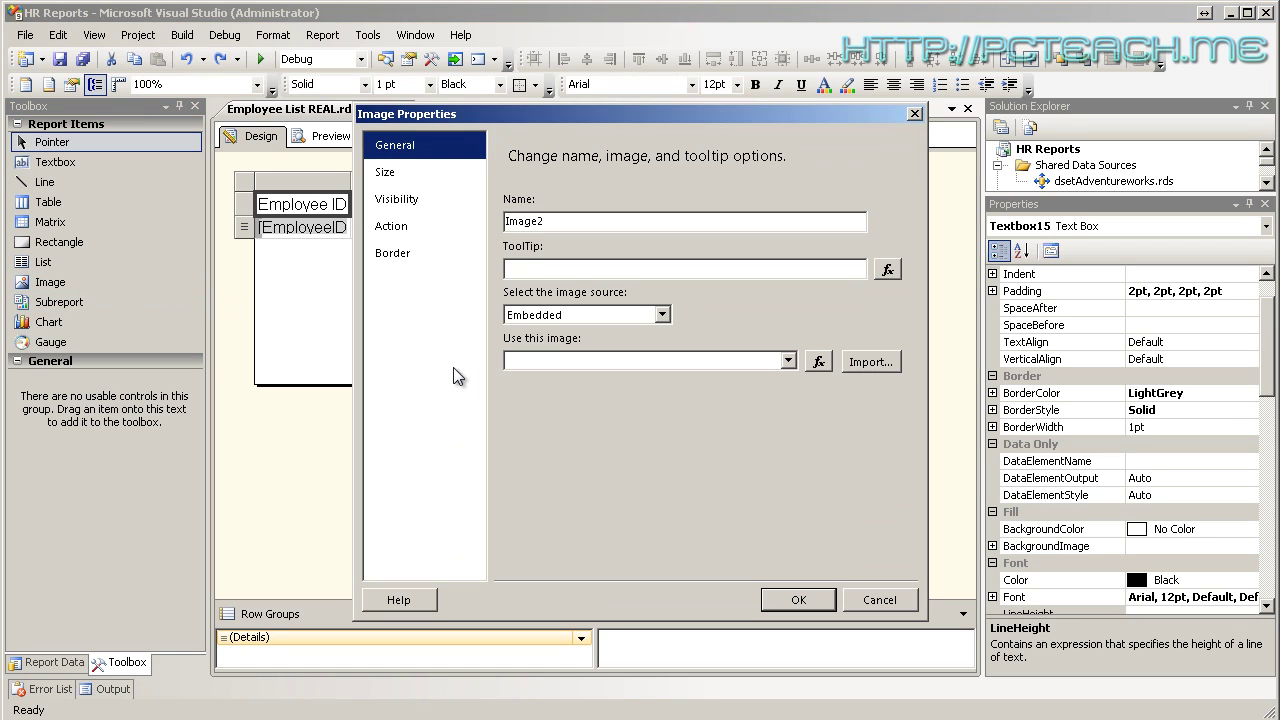
pyautogui.click(868, 600)
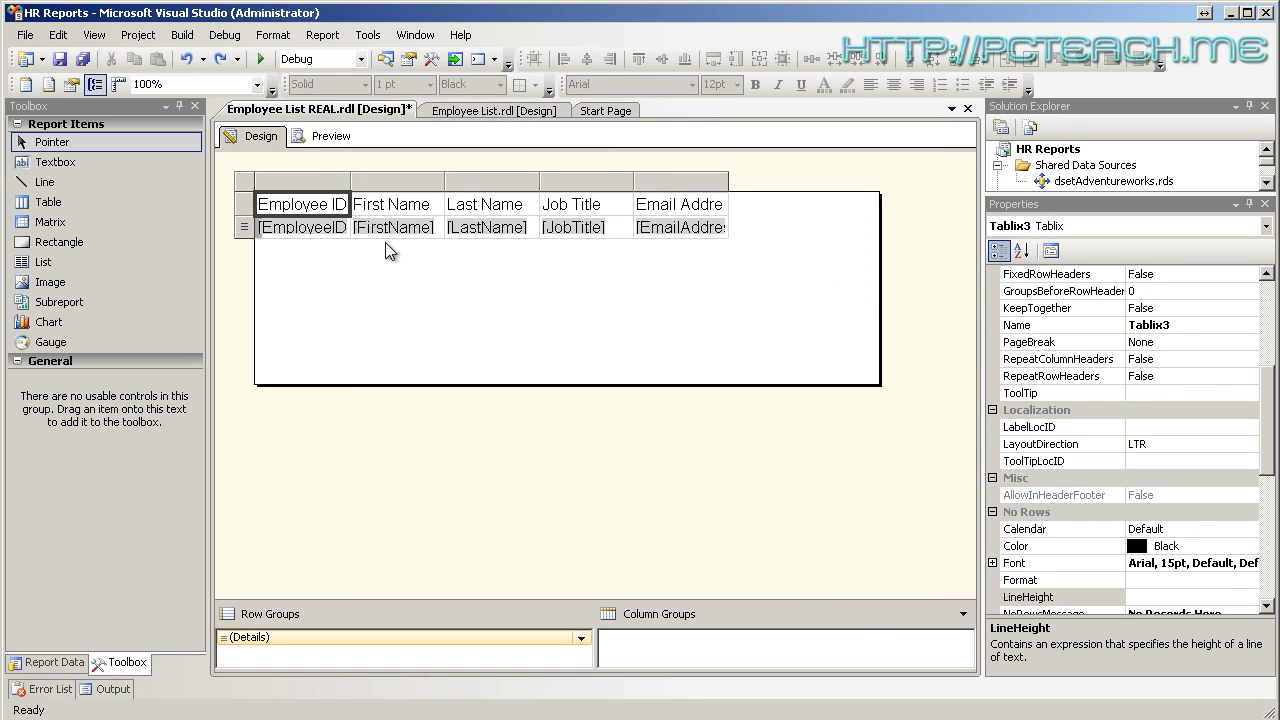
pyautogui.click(376, 266)
pyautogui.click(338, 208)
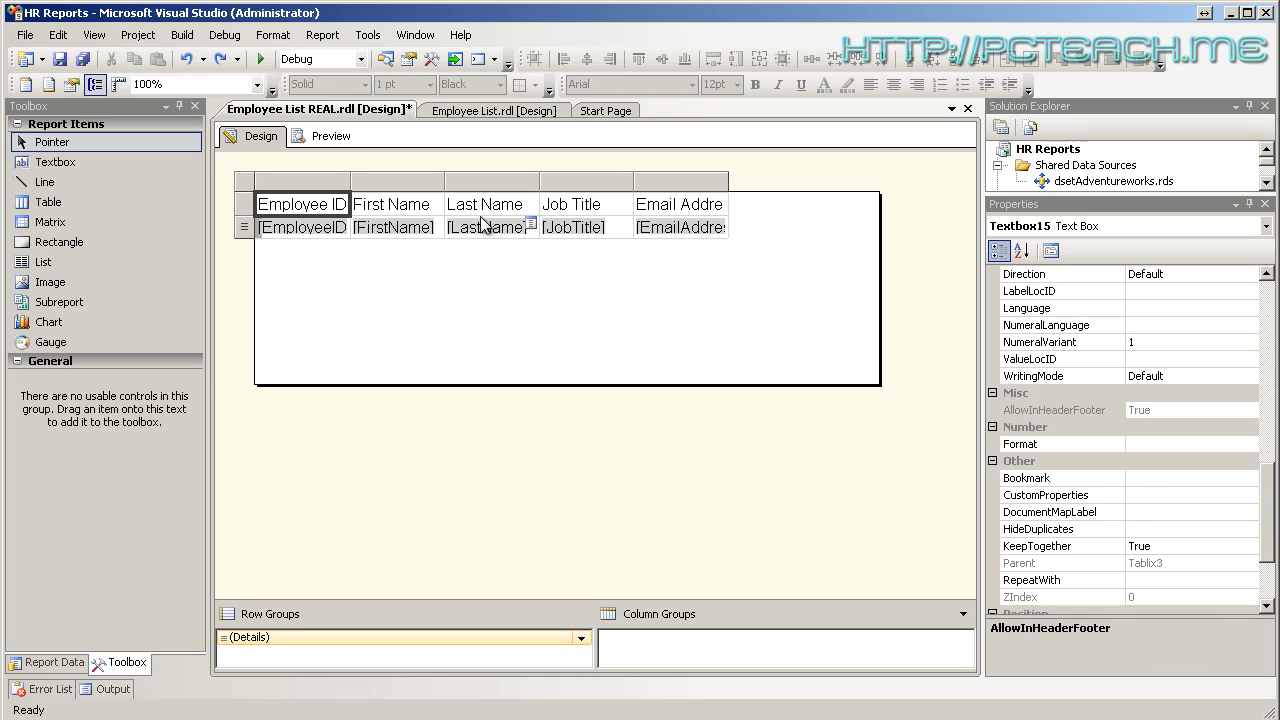
pyautogui.click(410, 213)
pyautogui.click(418, 230)
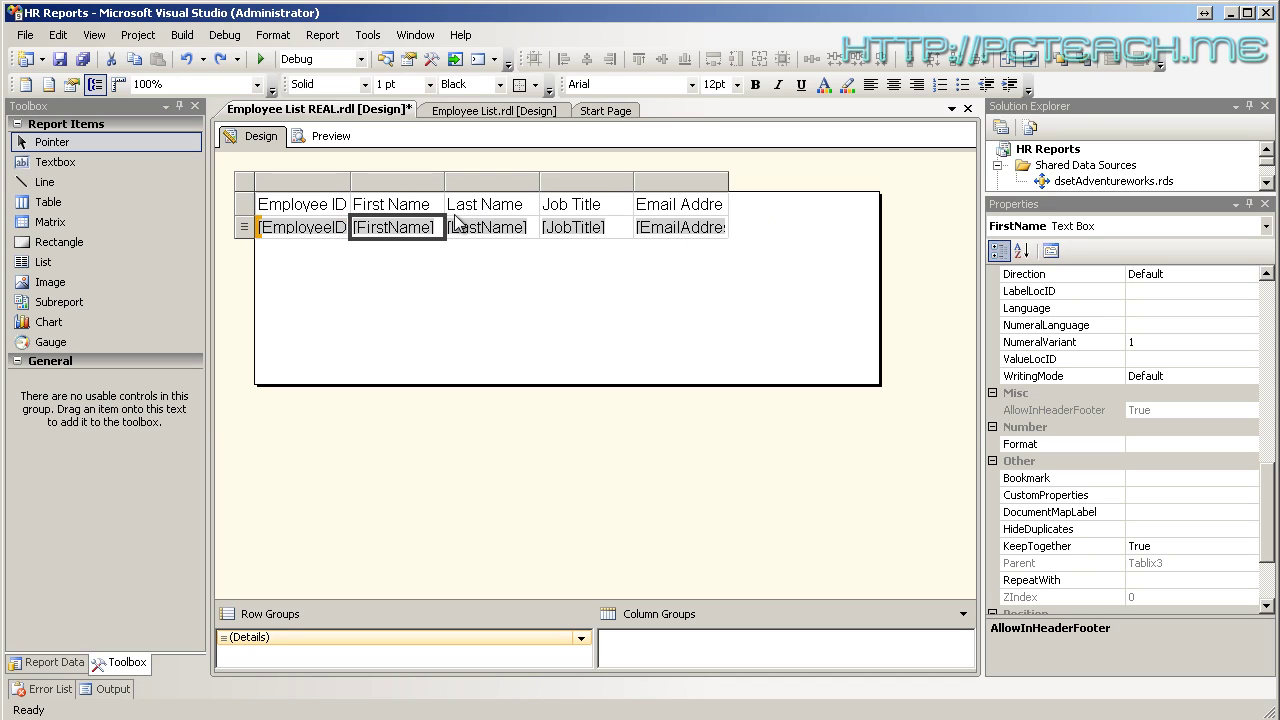
pyautogui.click(377, 205)
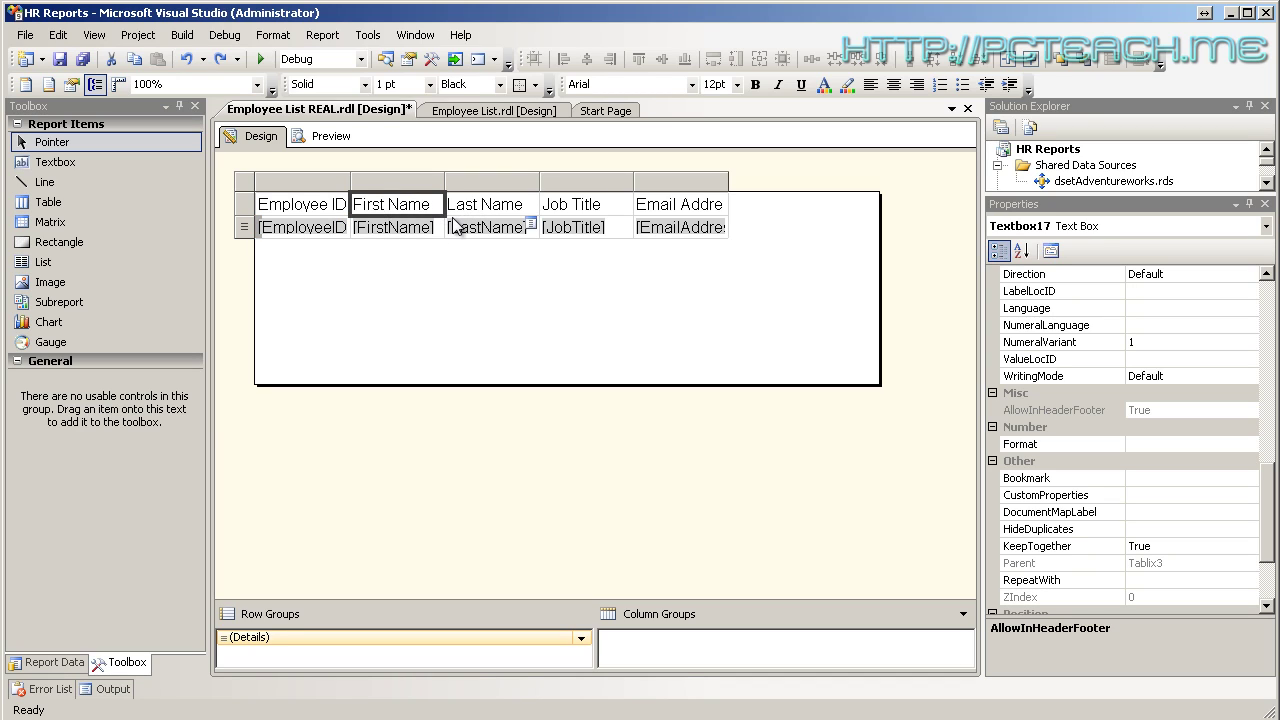
pyautogui.click(393, 230)
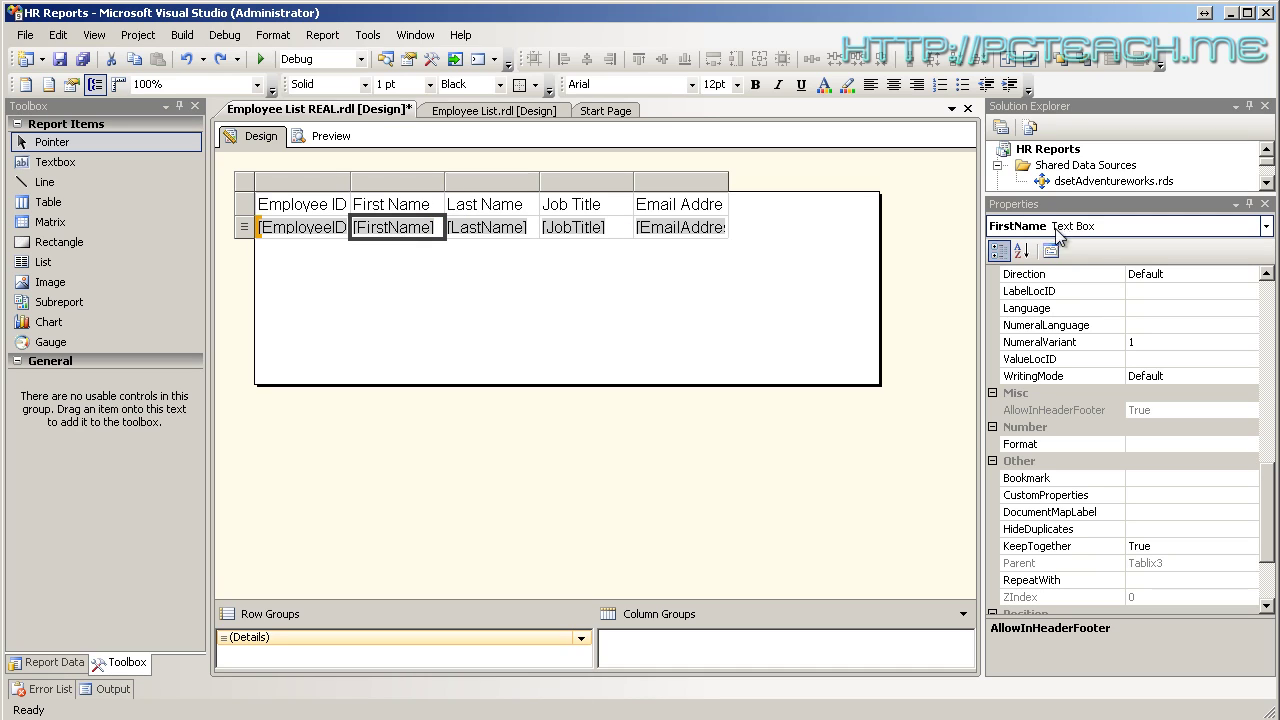
pyautogui.click(360, 203)
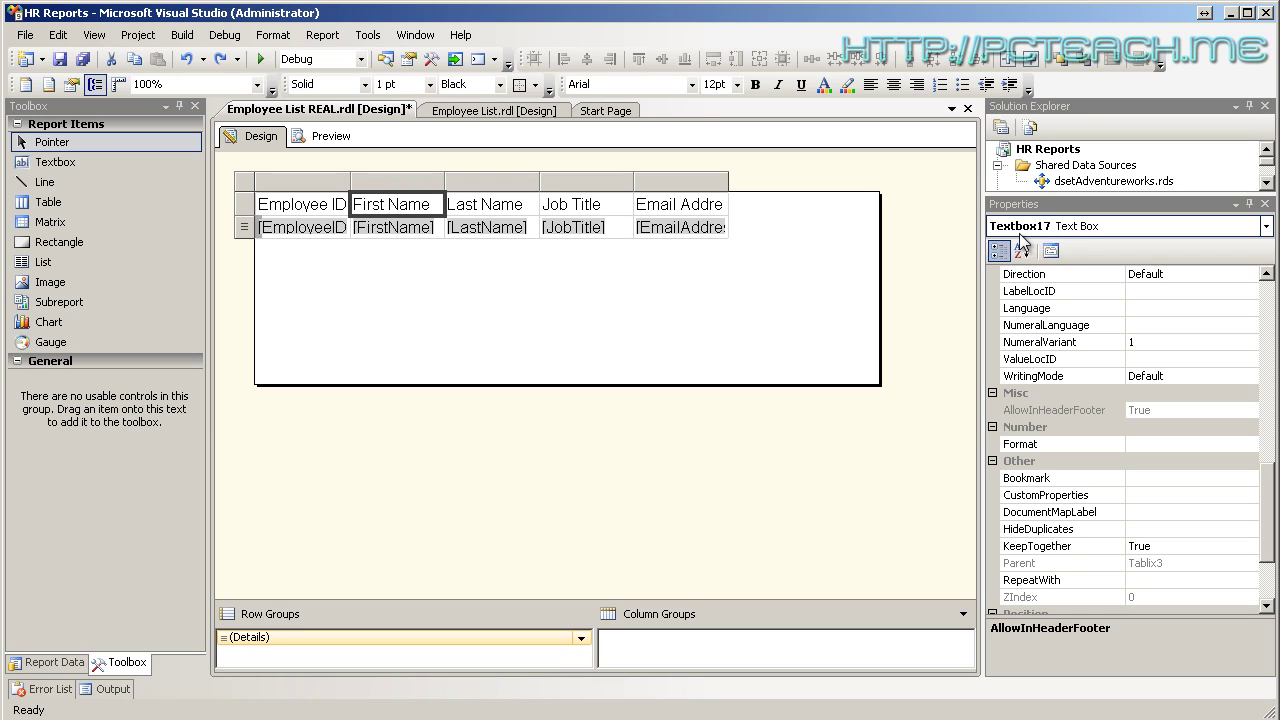
pyautogui.click(510, 205)
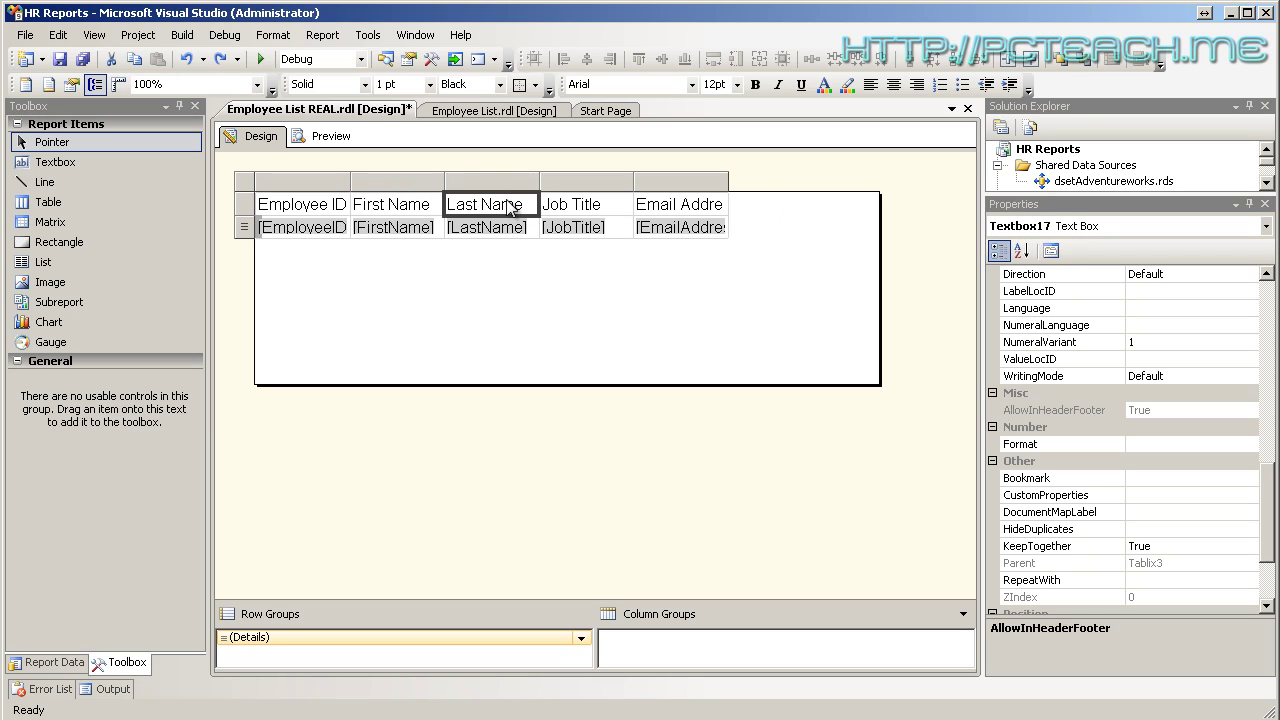
pyautogui.click(580, 205)
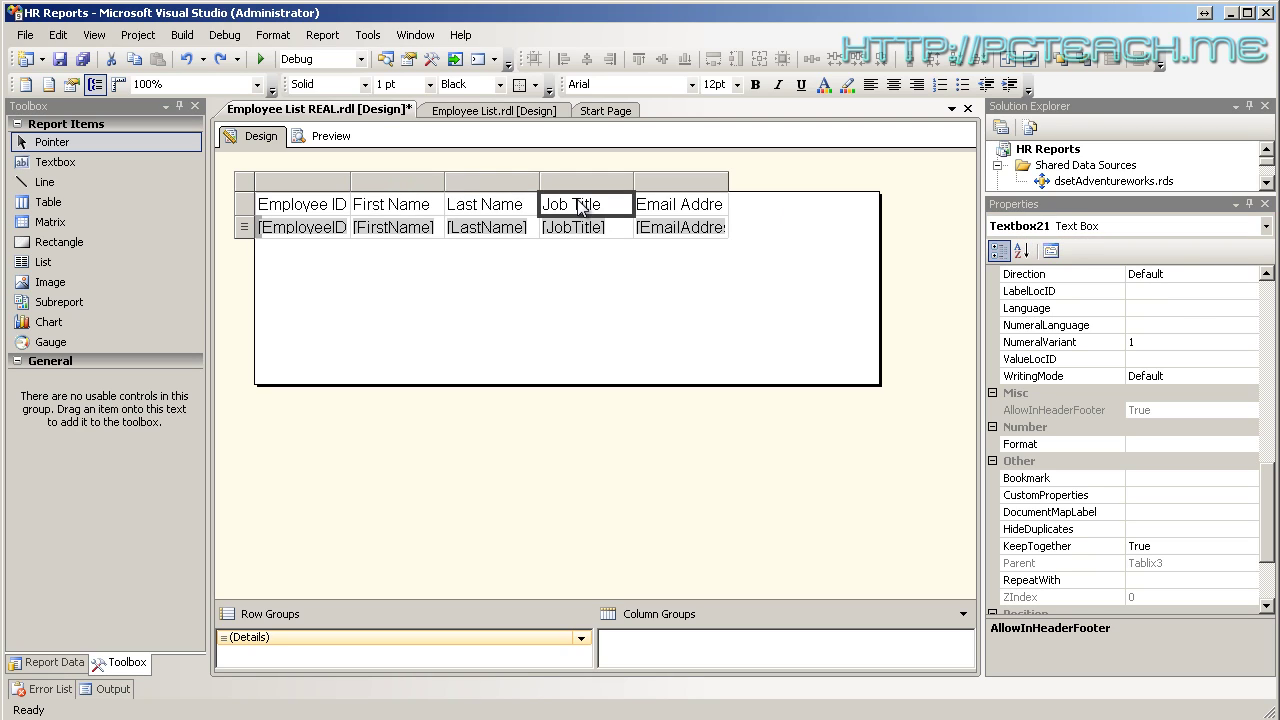
pyautogui.click(667, 210)
pyautogui.click(335, 206)
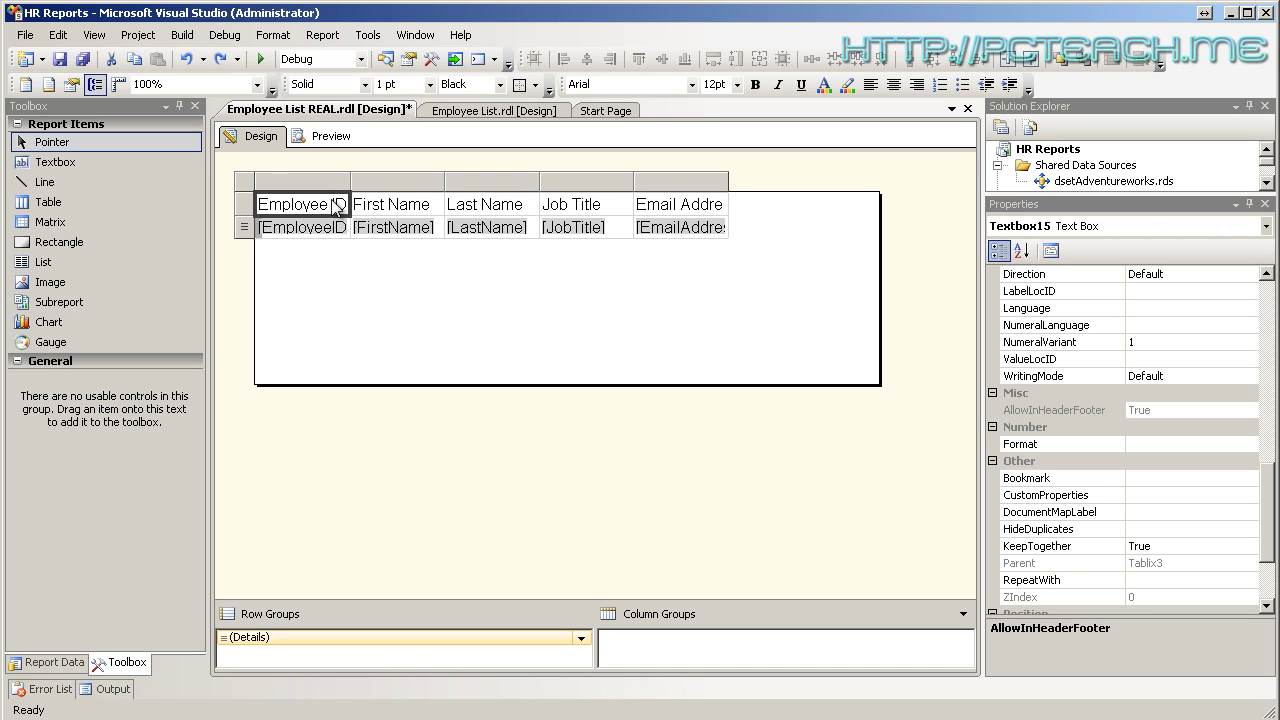
pyautogui.click(331, 230)
pyautogui.click(400, 206)
pyautogui.click(390, 230)
pyautogui.click(502, 208)
pyautogui.click(502, 234)
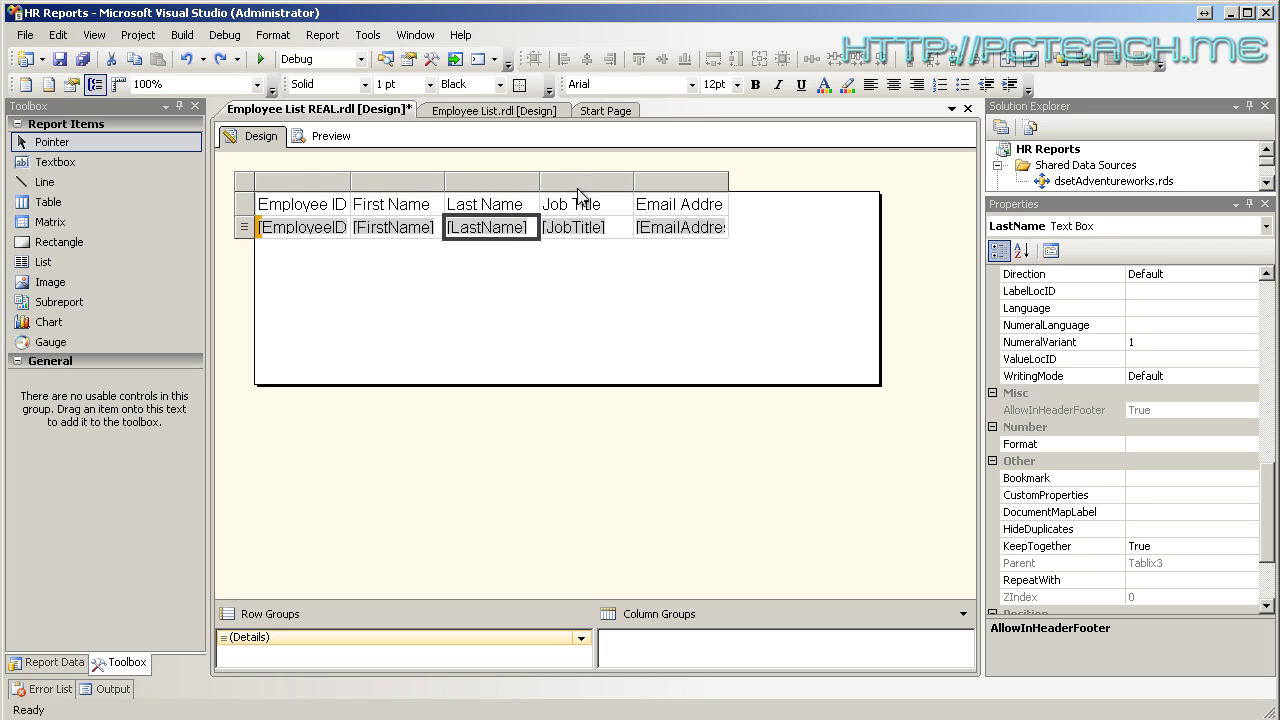
pyautogui.click(293, 236)
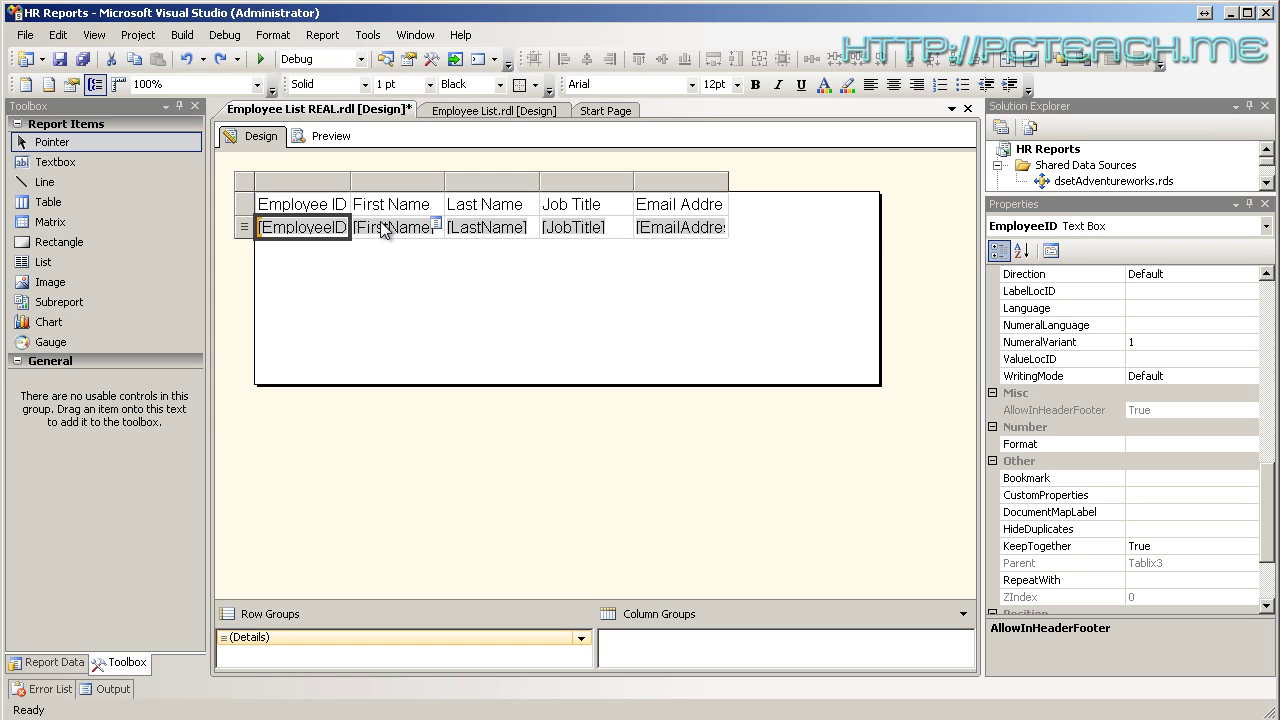
pyautogui.click(298, 210)
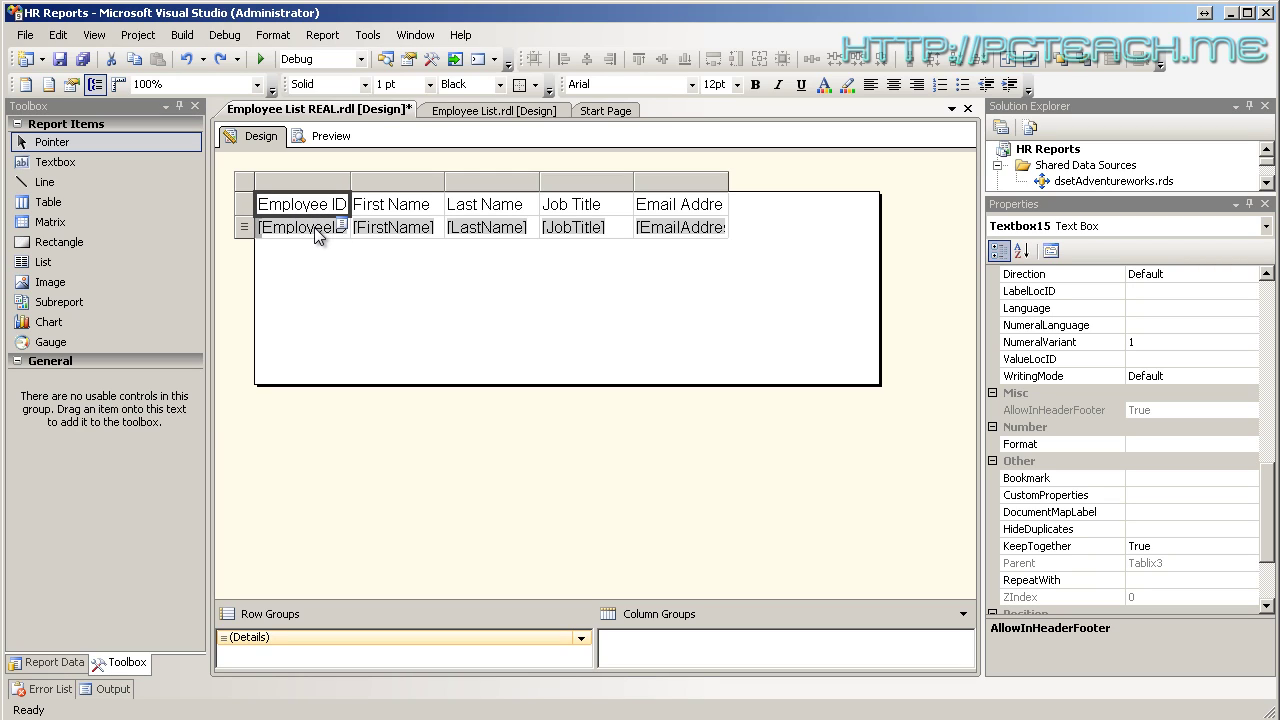
pyautogui.click(316, 236)
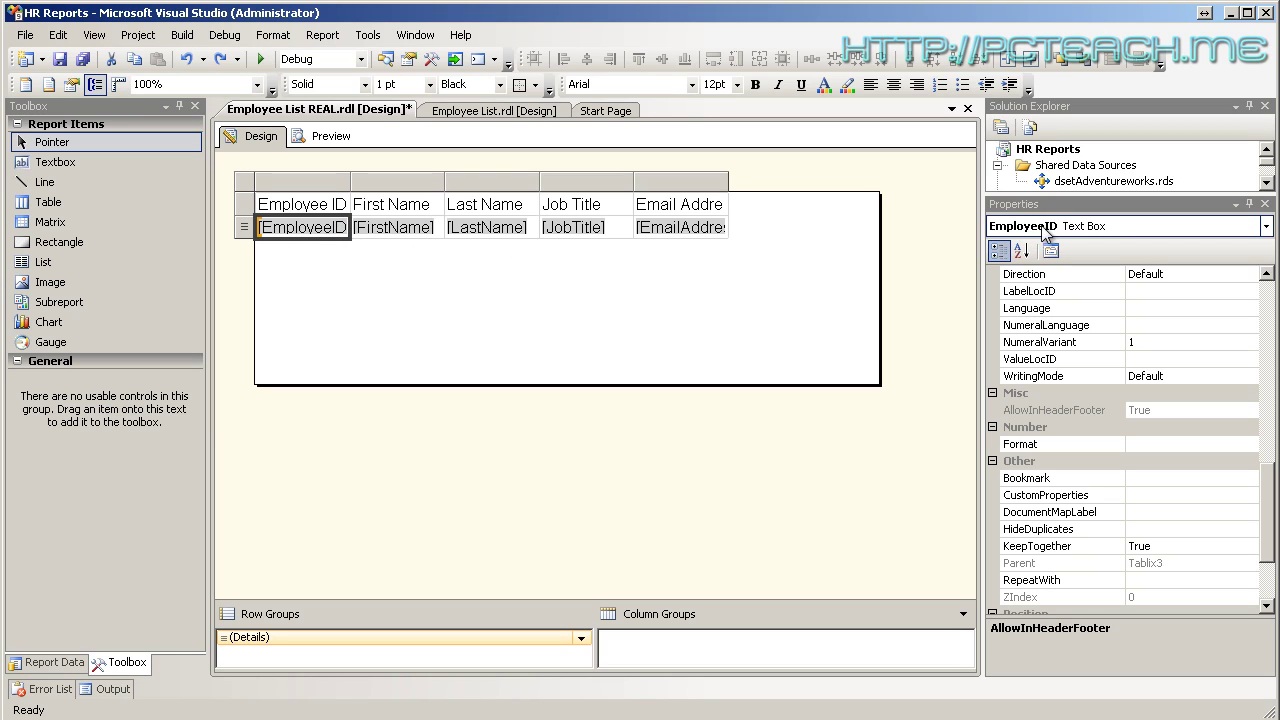
pyautogui.click(287, 210)
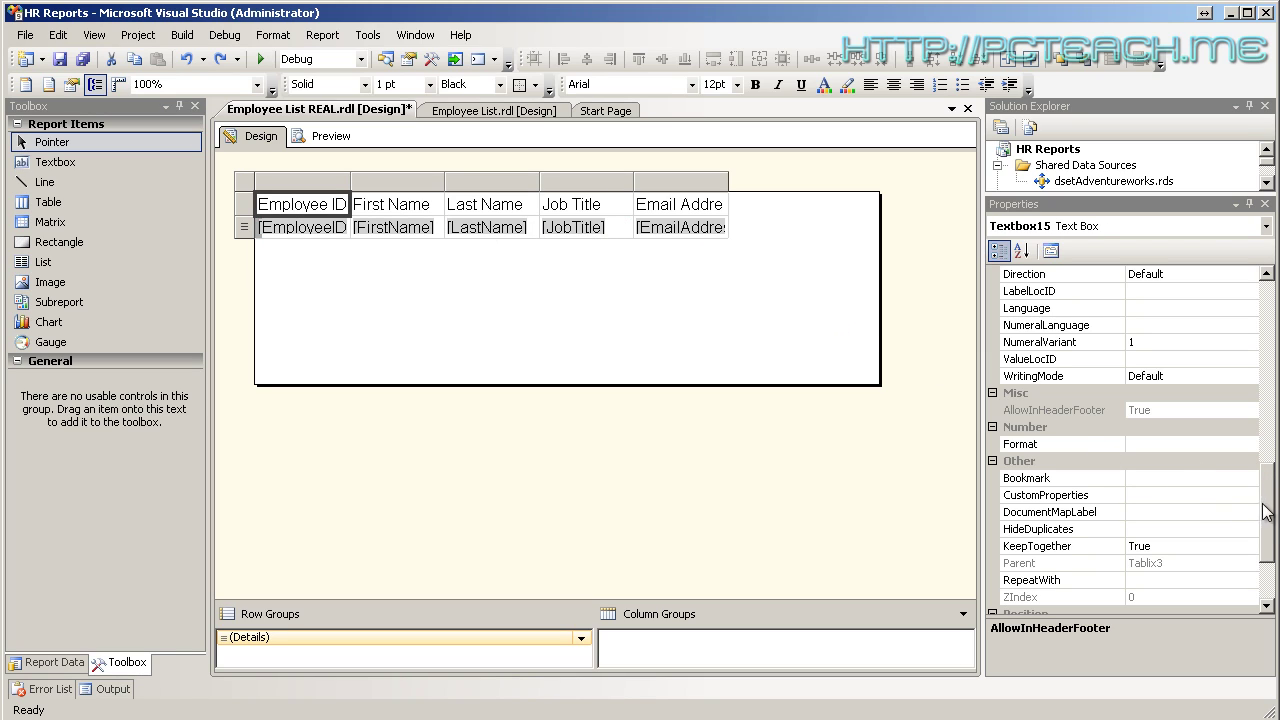
# Rename the Employee ID header text box from Textbox15 to EmployeeIDHeader.
pyautogui.moveTo(1268, 506); pyautogui.dragTo(1268, 416)
pyautogui.click(1057, 446)
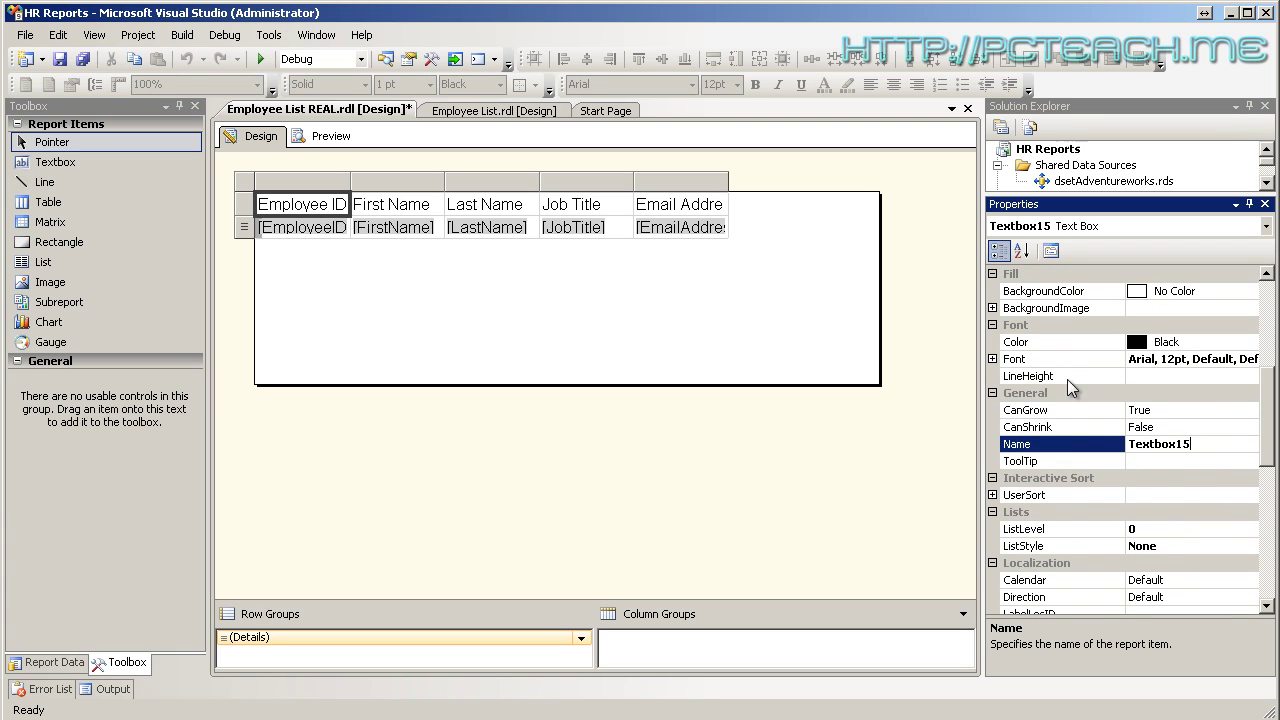
pyautogui.doubleClick(1225, 446)
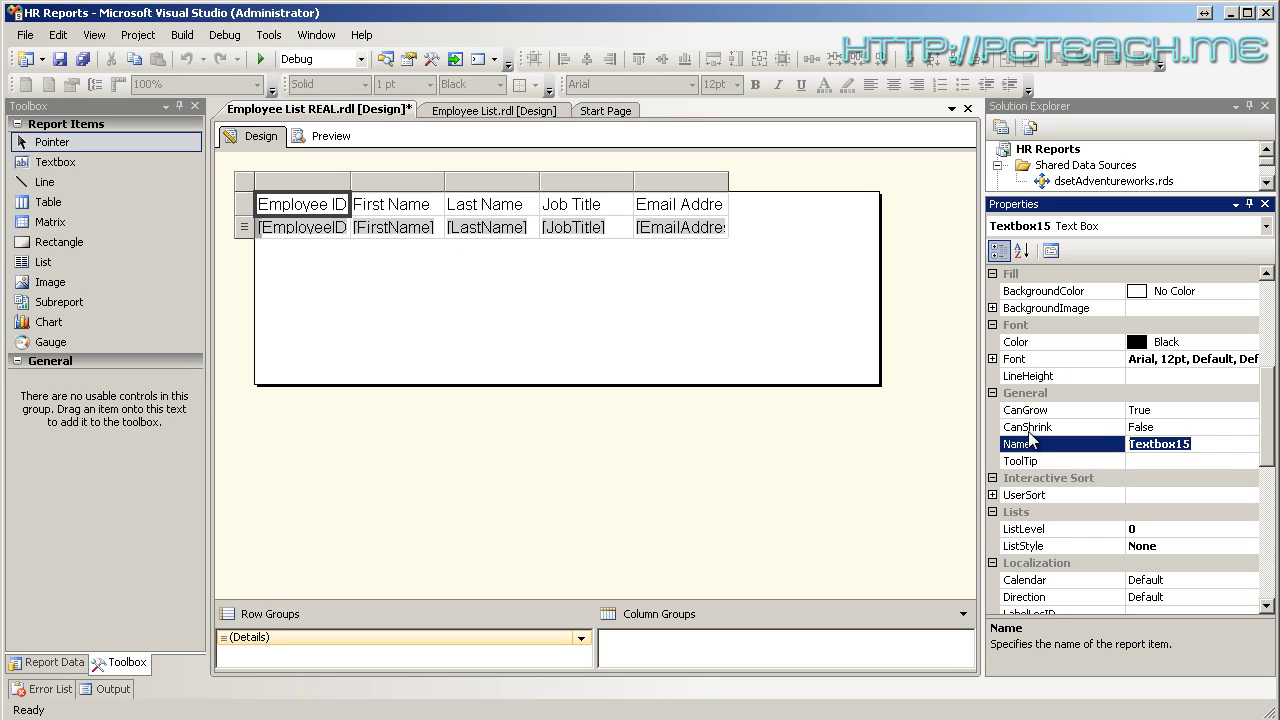
pyautogui.write('EmployeeIDHeader')
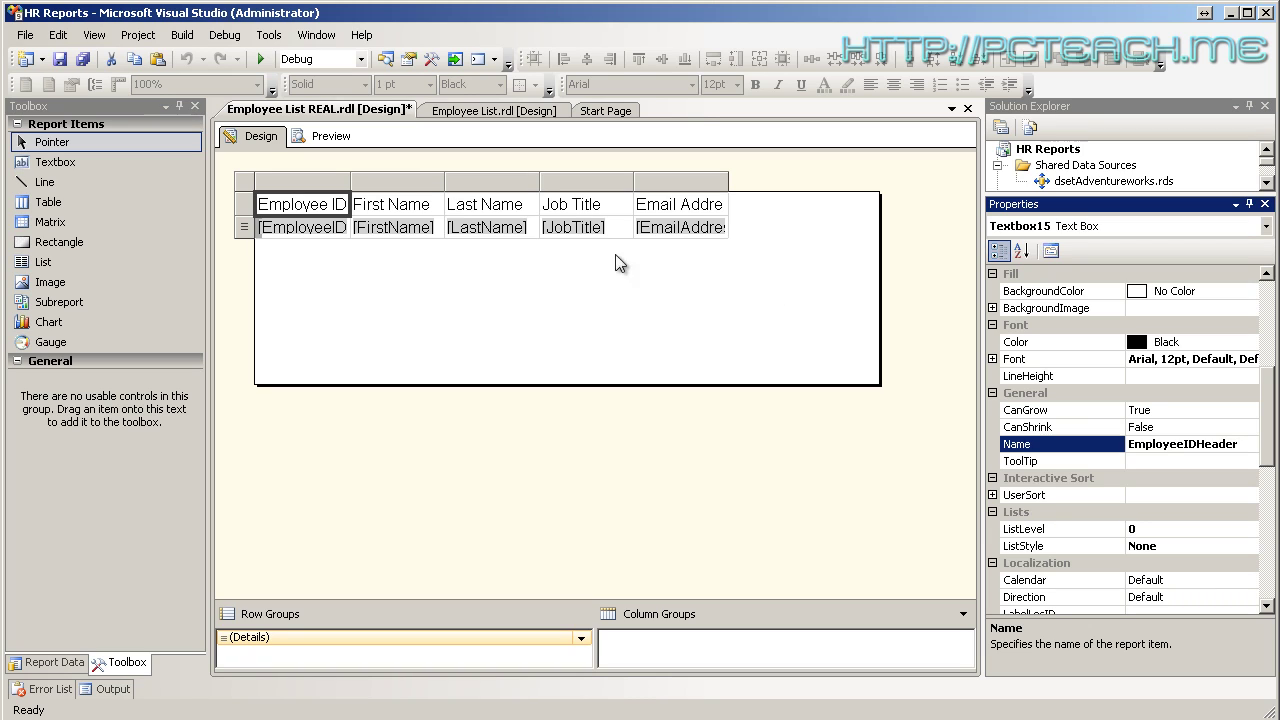
# Confirm the new header name, then pick the EmailAddress text box from the object list.
pyautogui.click(400, 226)
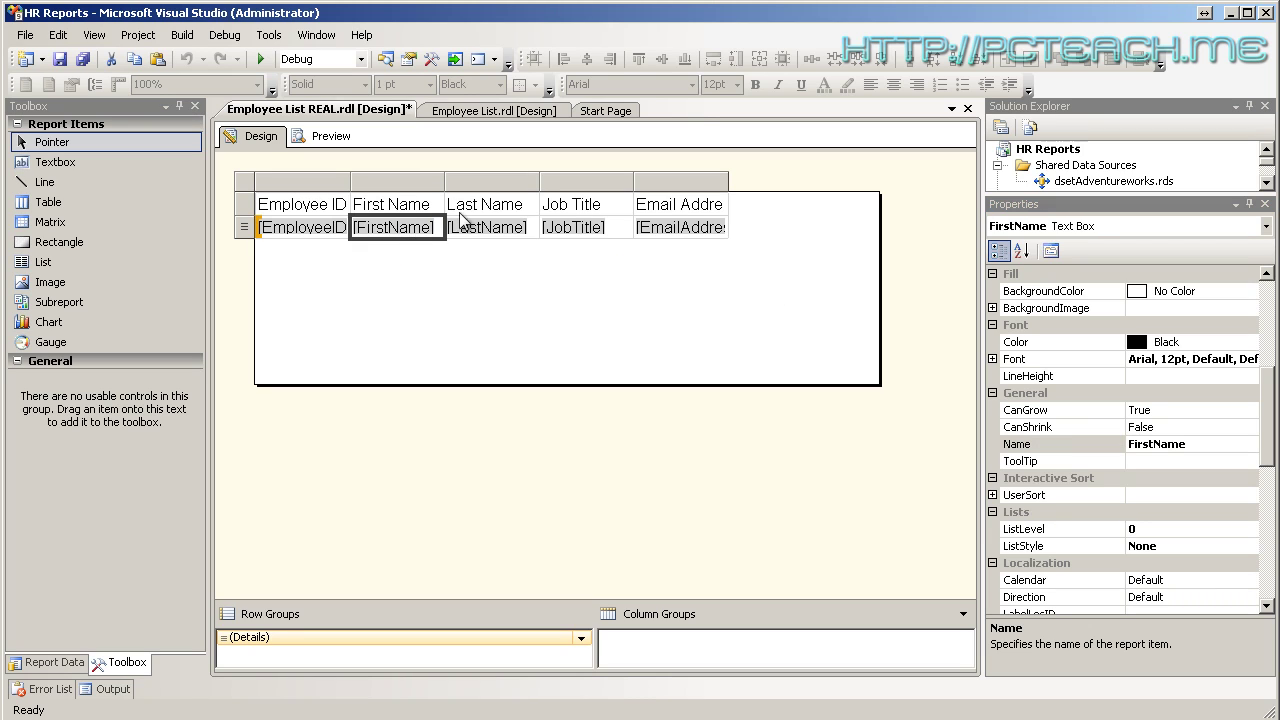
pyautogui.click(334, 210)
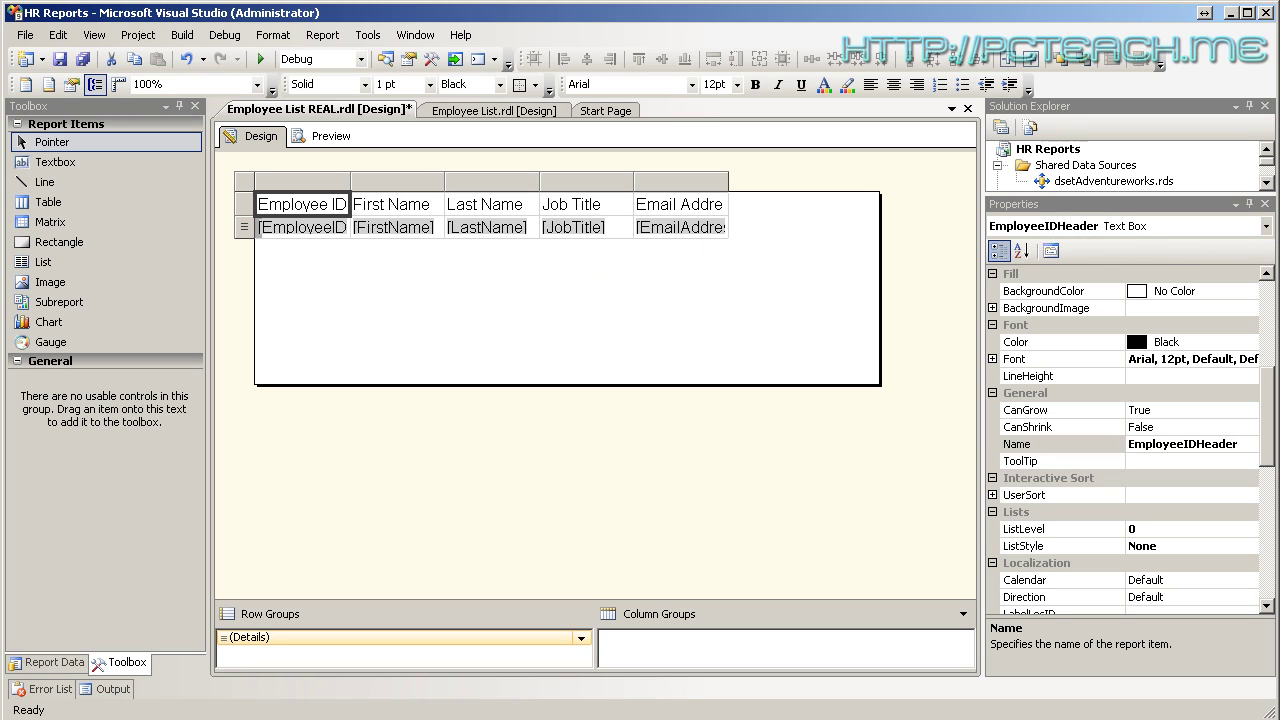
pyautogui.click(1266, 227)
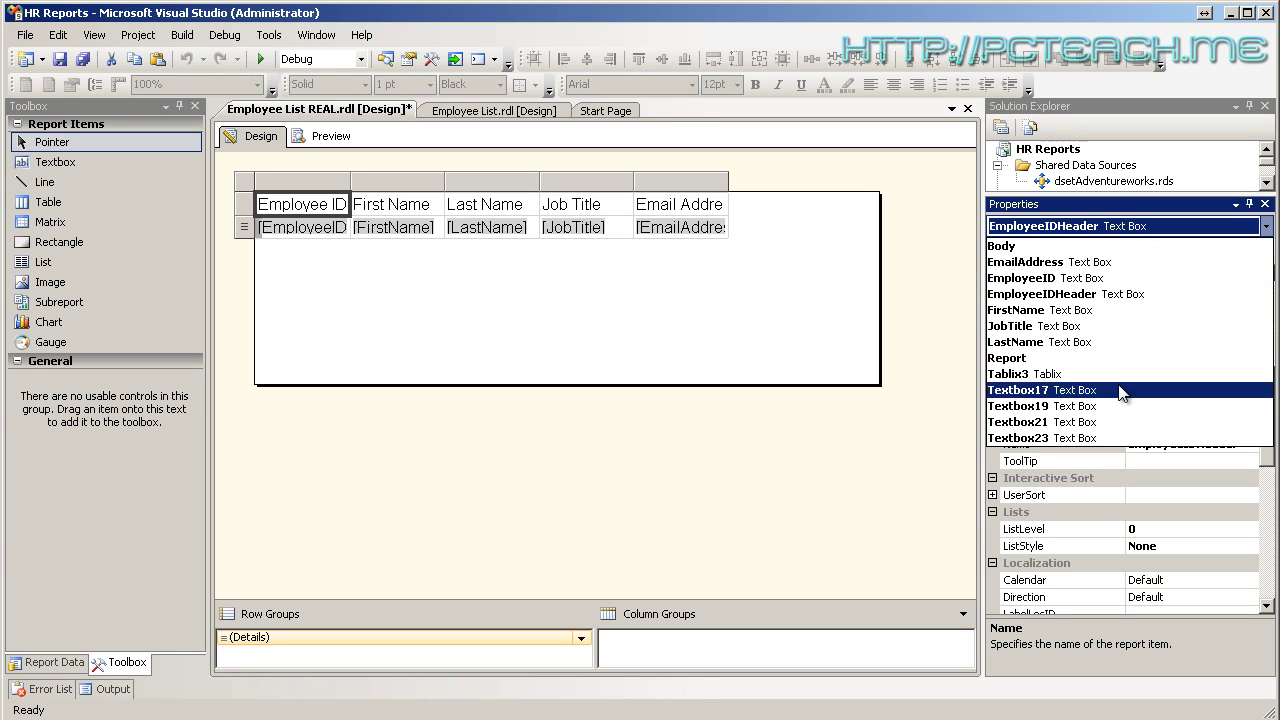
pyautogui.click(1071, 264)
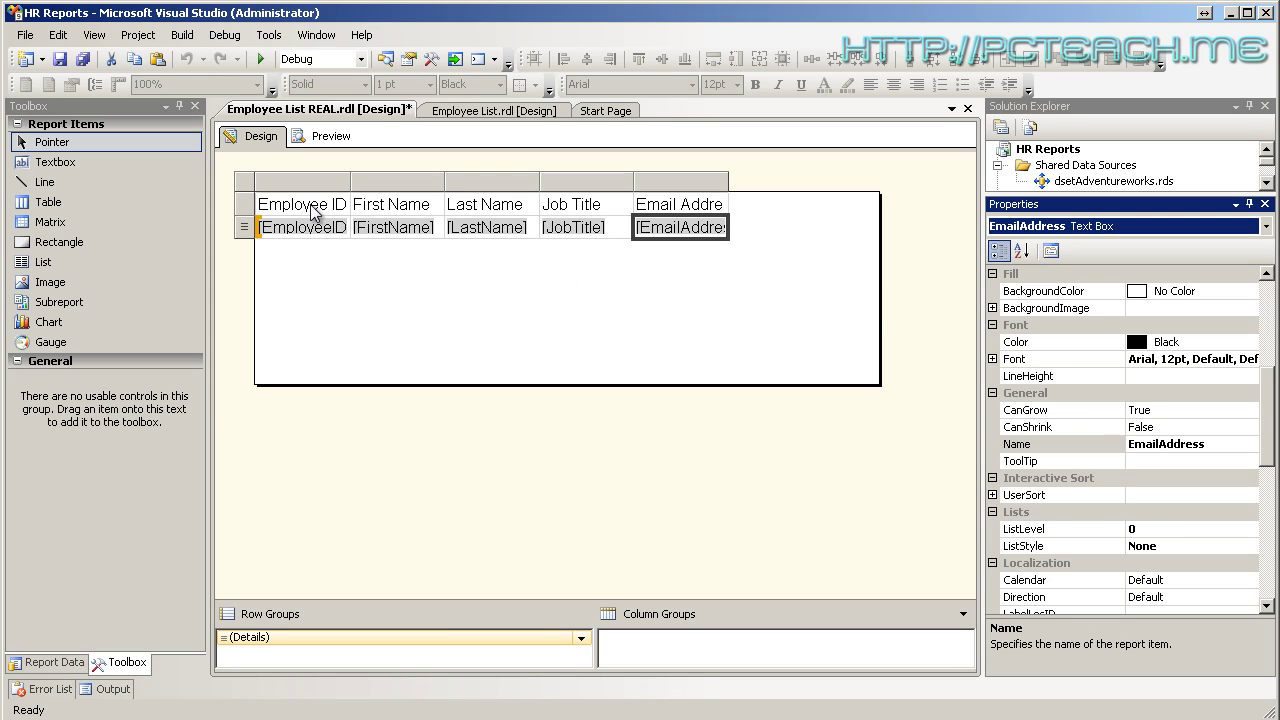
# Give all five header cells a LightGrey background colour.
pyautogui.moveTo(312, 210); pyautogui.dragTo(707, 214)
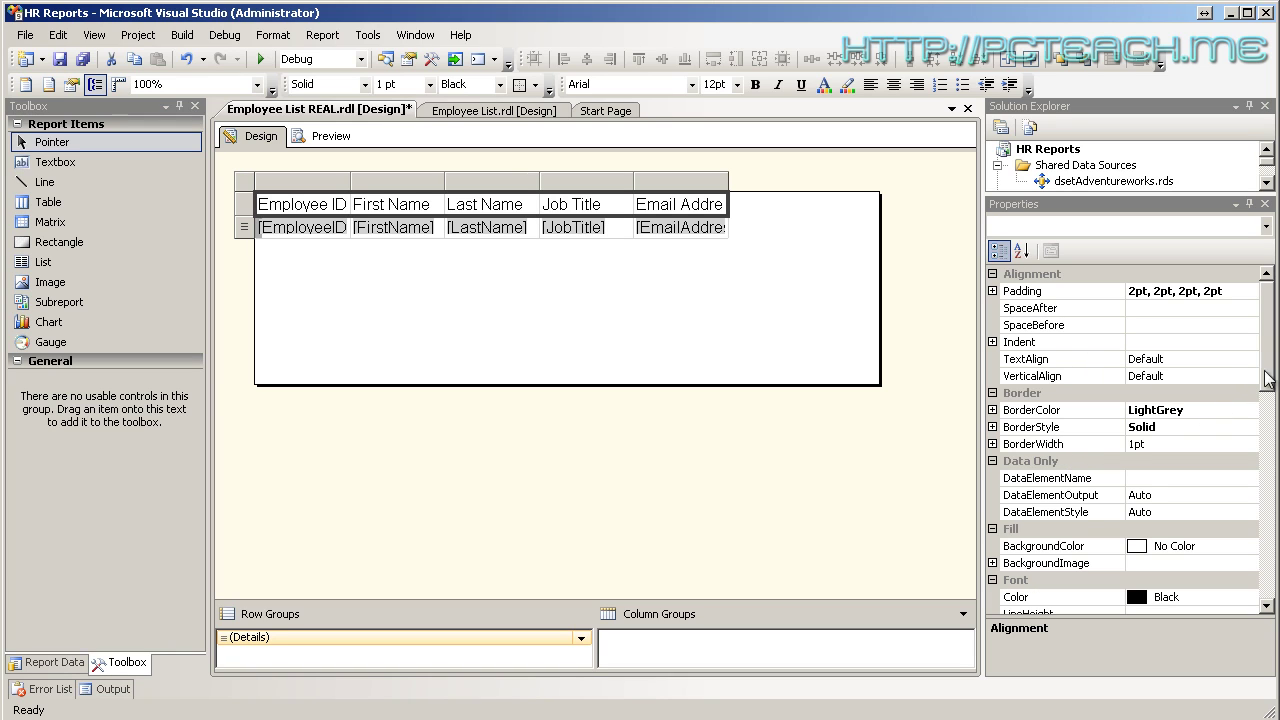
pyautogui.moveTo(1269, 372); pyautogui.dragTo(1268, 562)
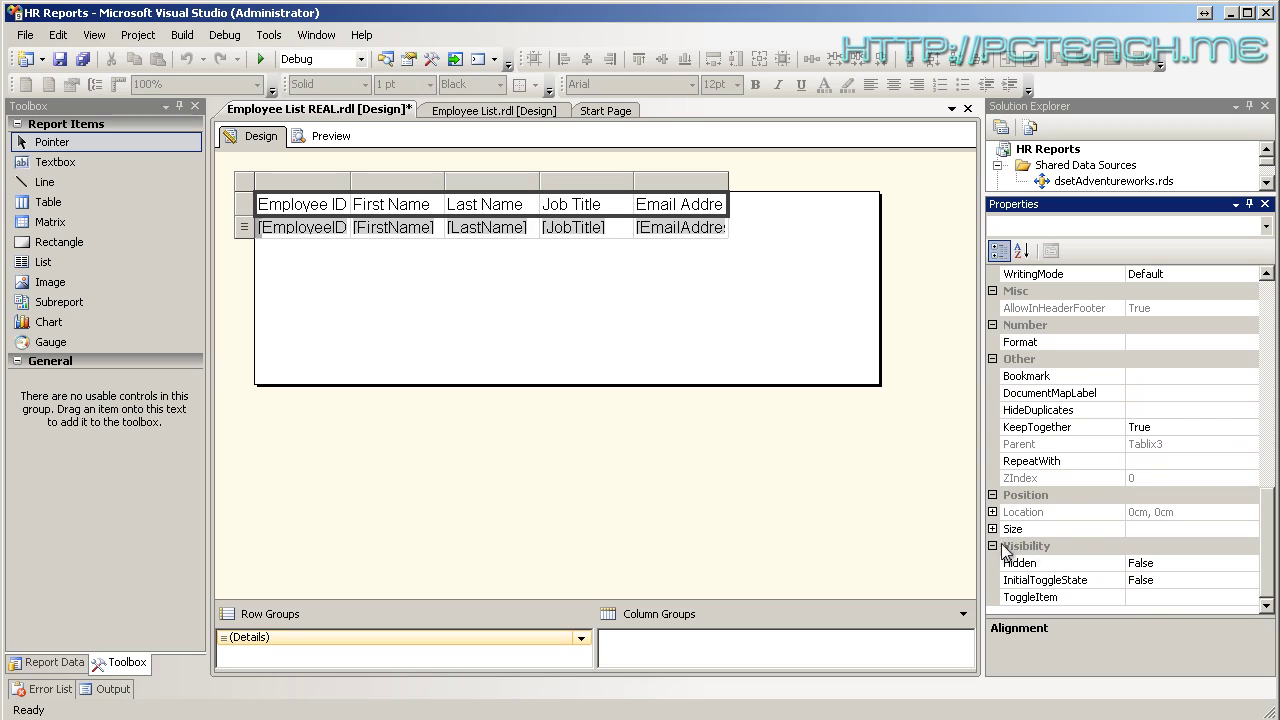
pyautogui.click(1022, 251)
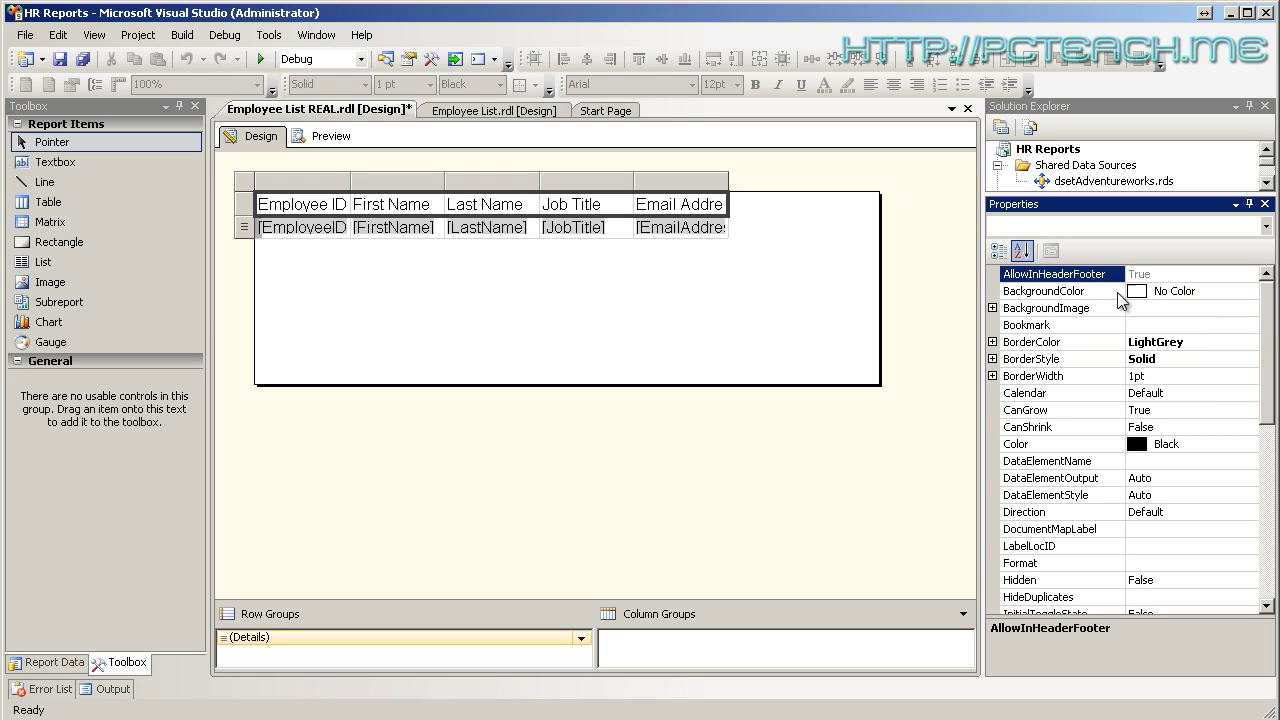
pyautogui.click(1212, 291)
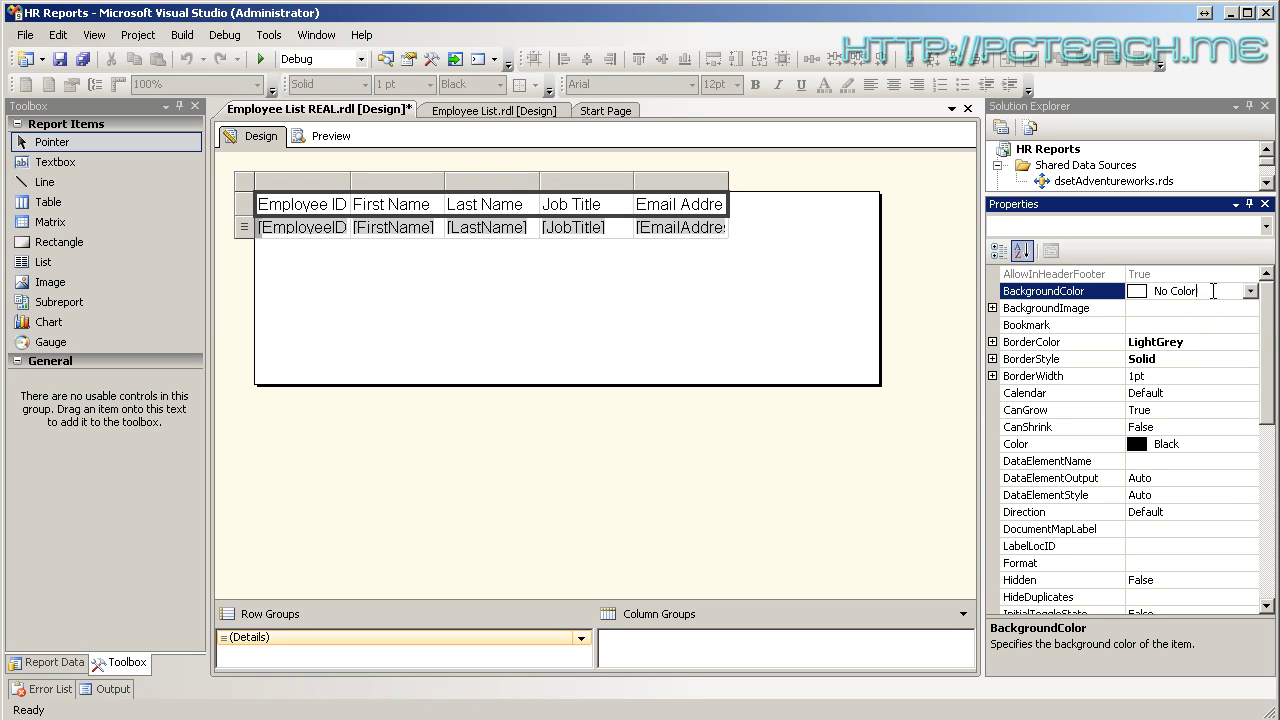
pyautogui.click(1250, 291)
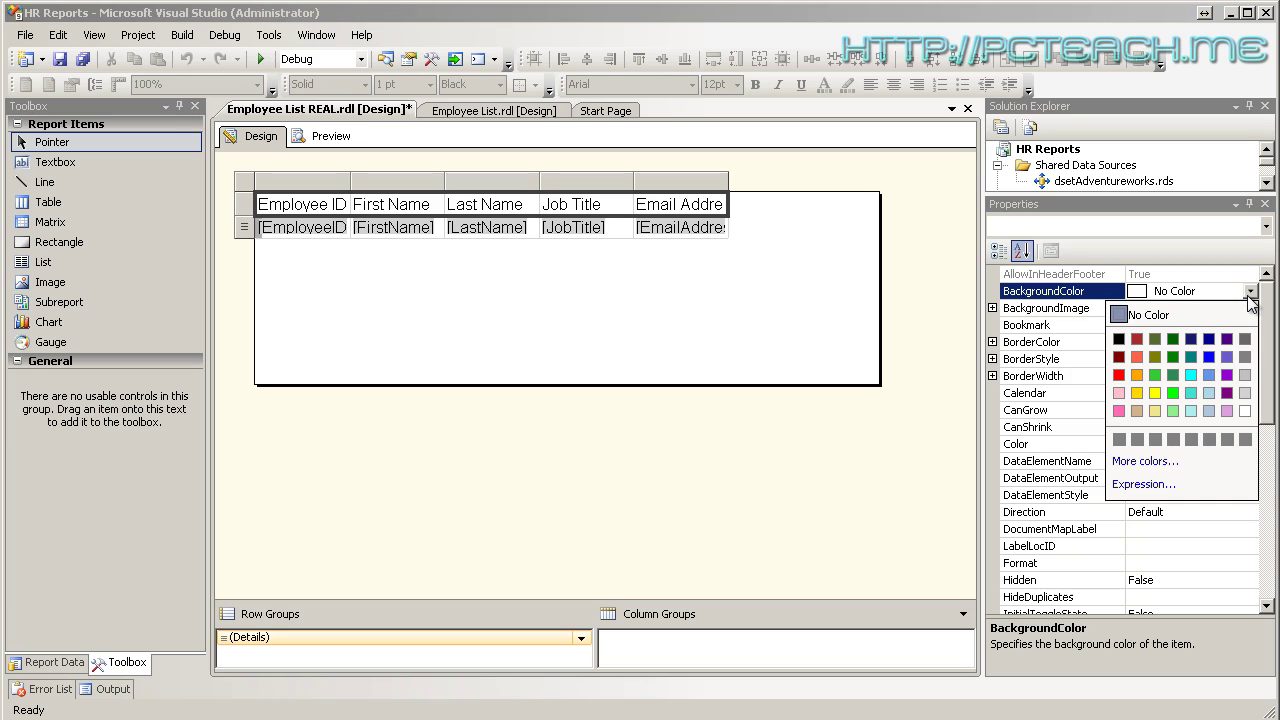
pyautogui.click(1244, 397)
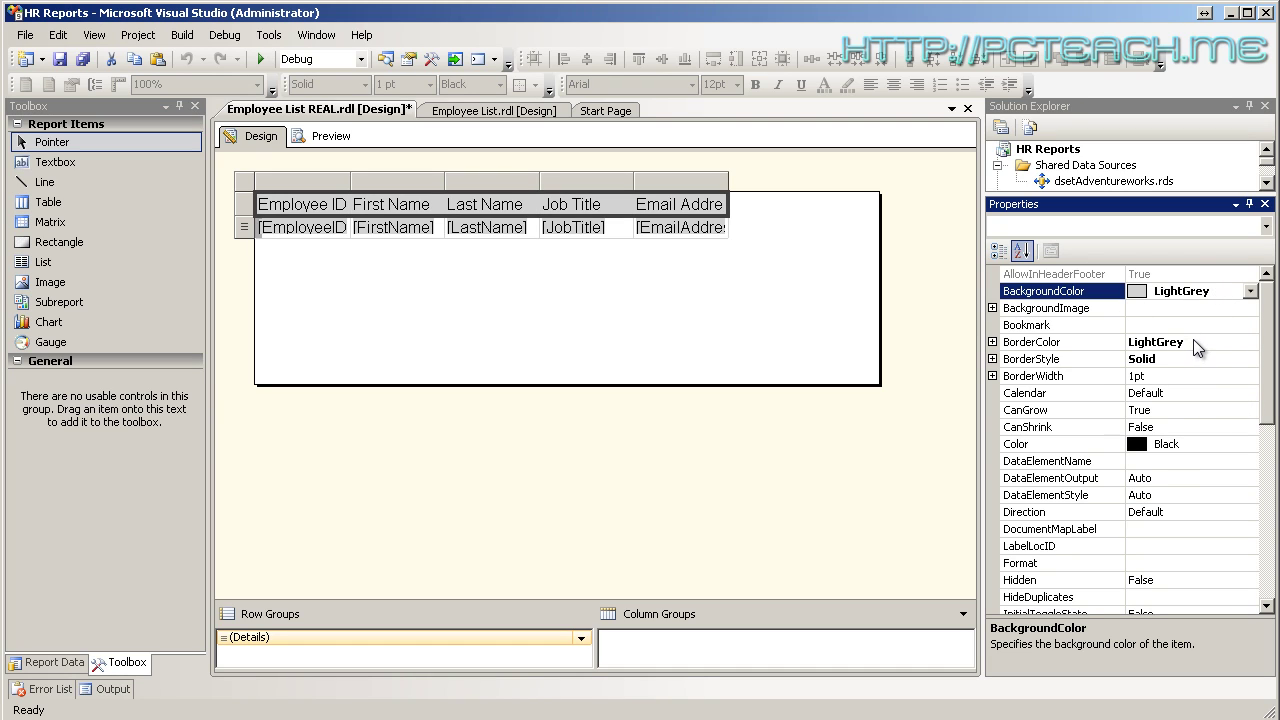
# Verify the EmailAddress, JobTitle and LastName data cells stay unshaded, then reselect the header cells.
pyautogui.click(680, 228)
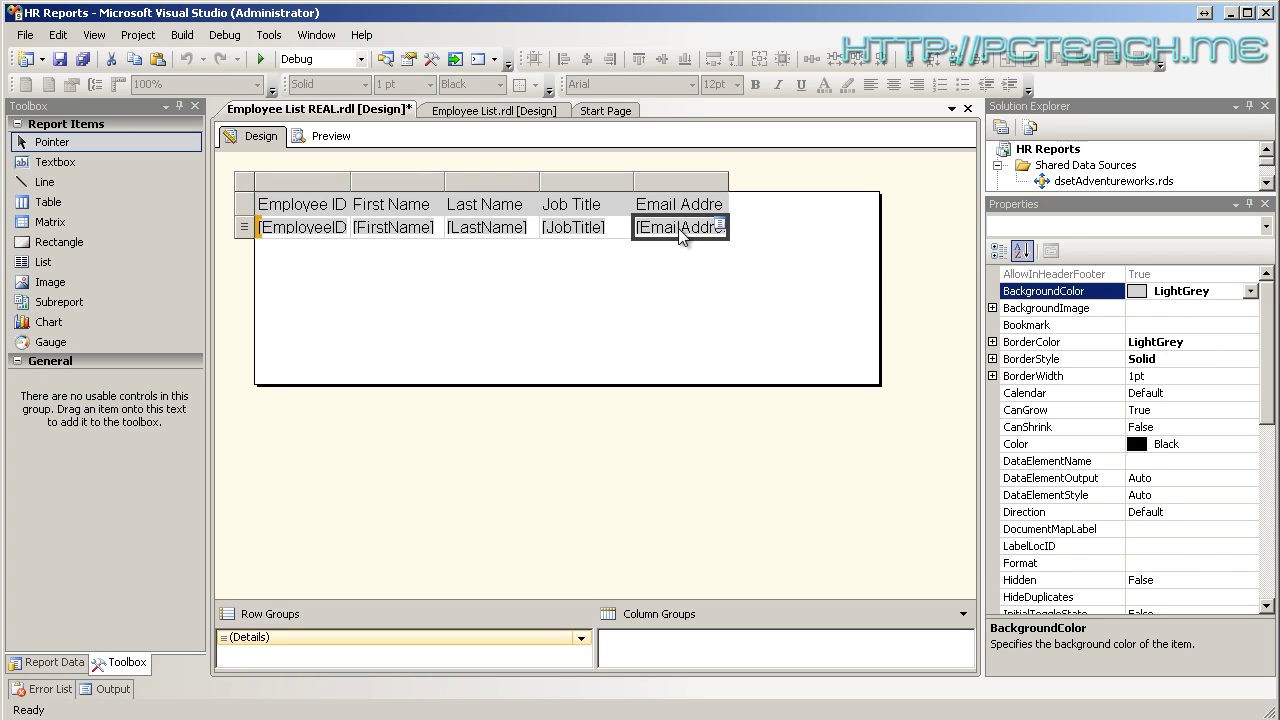
pyautogui.click(564, 233)
pyautogui.click(473, 230)
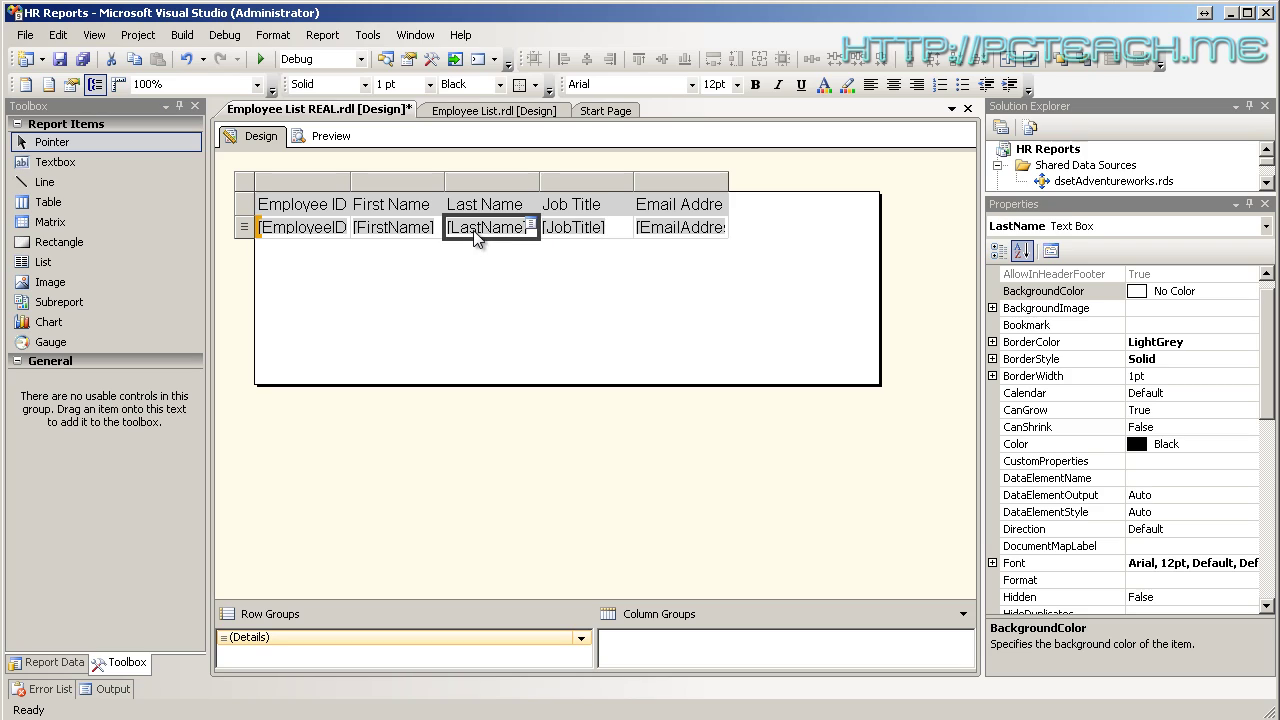
pyautogui.click(680, 236)
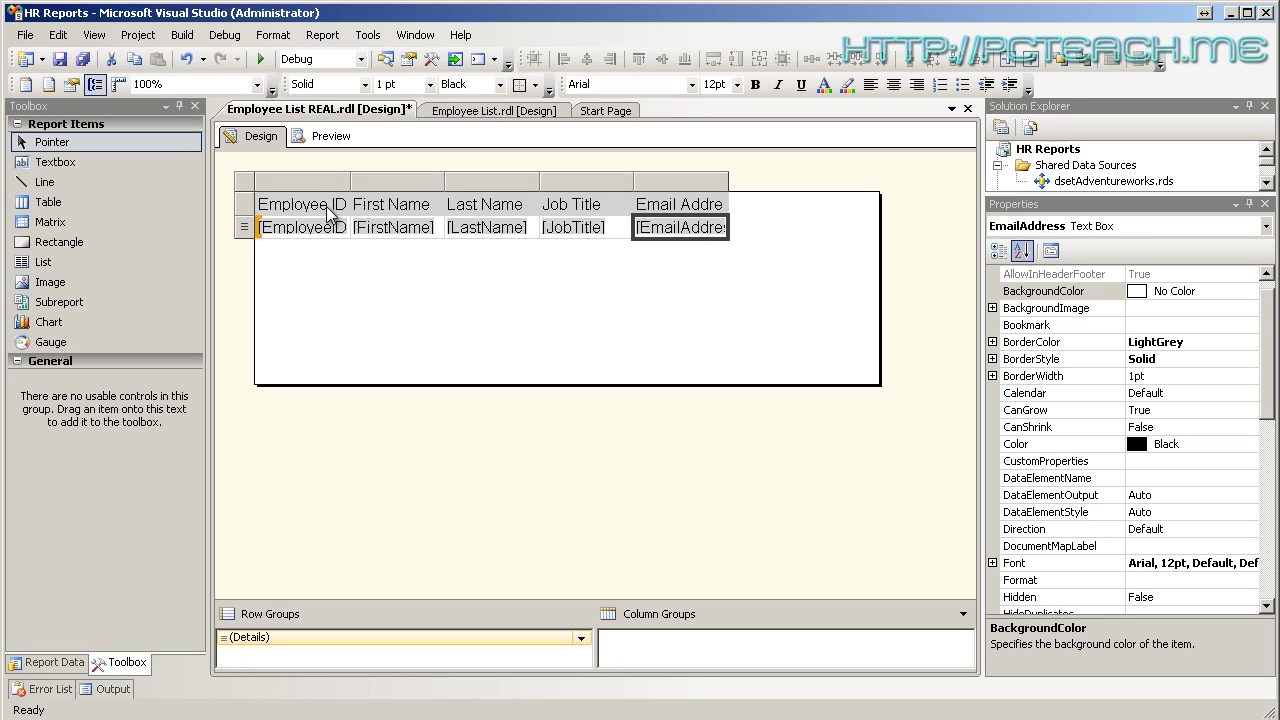
pyautogui.moveTo(332, 206); pyautogui.dragTo(690, 213)
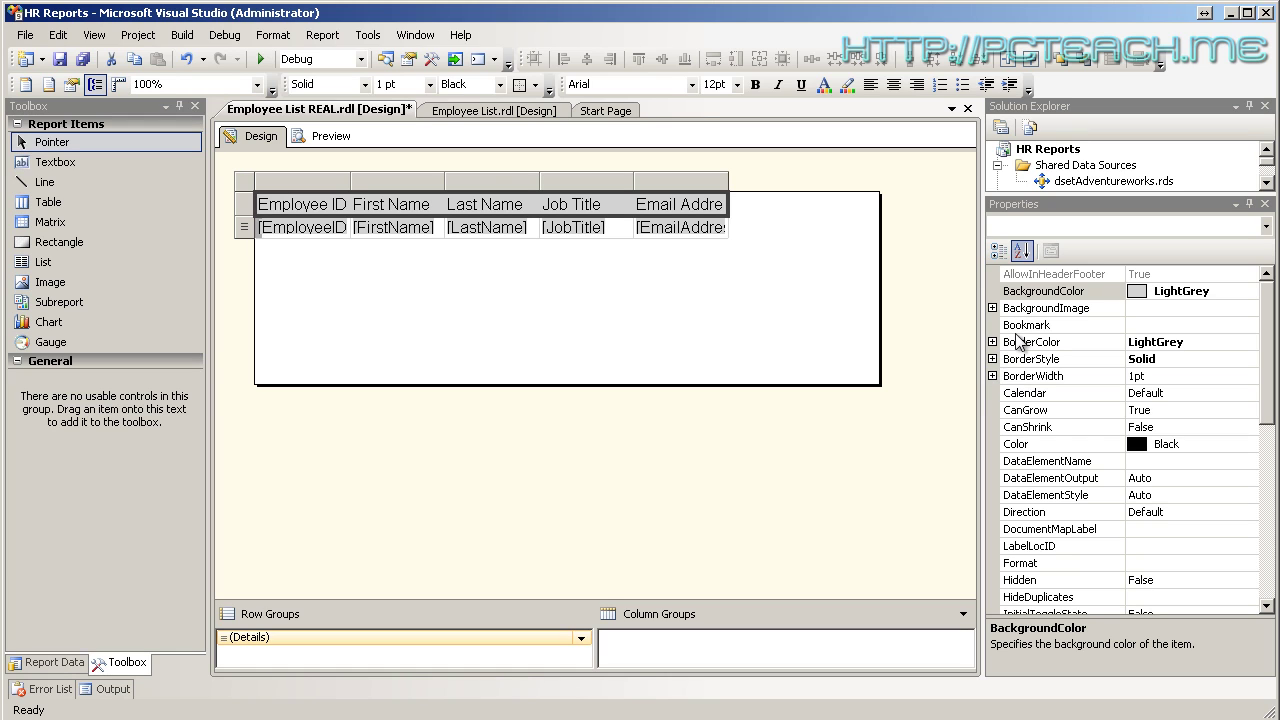
# Preview the report, then widen the Email Address column out to the report body's right edge.
pyautogui.click(331, 137)
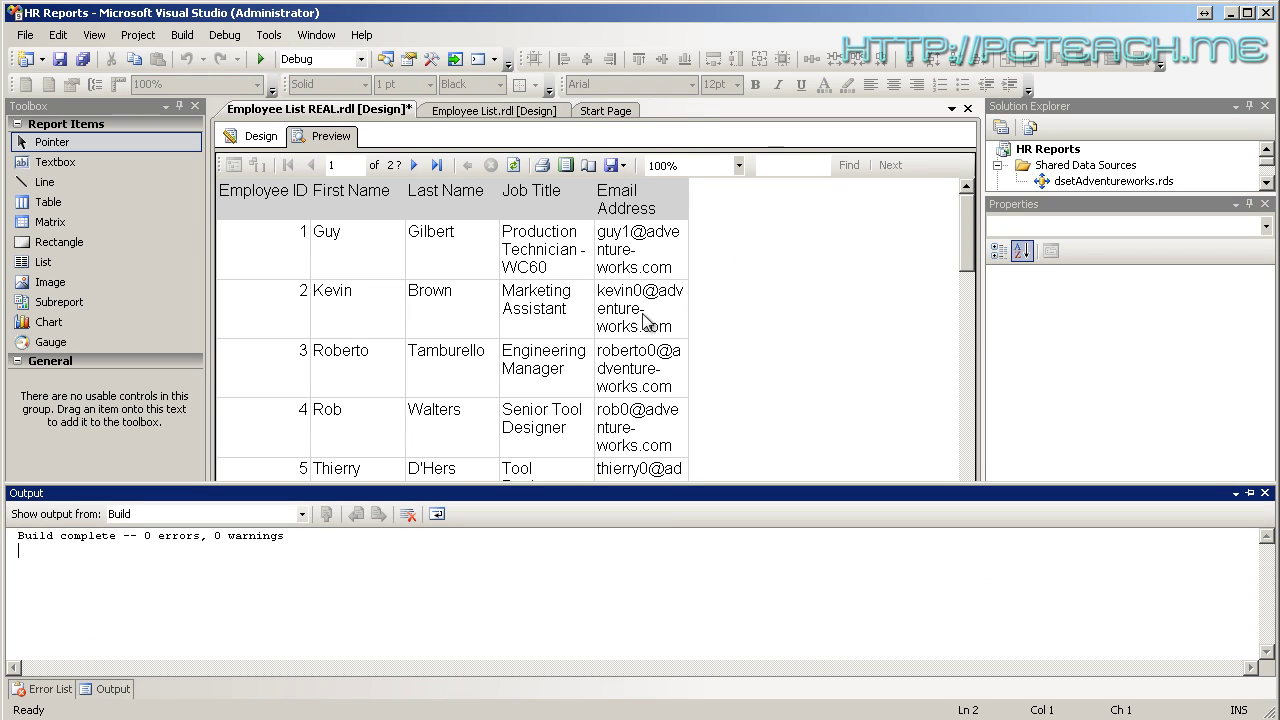
pyautogui.click(266, 148)
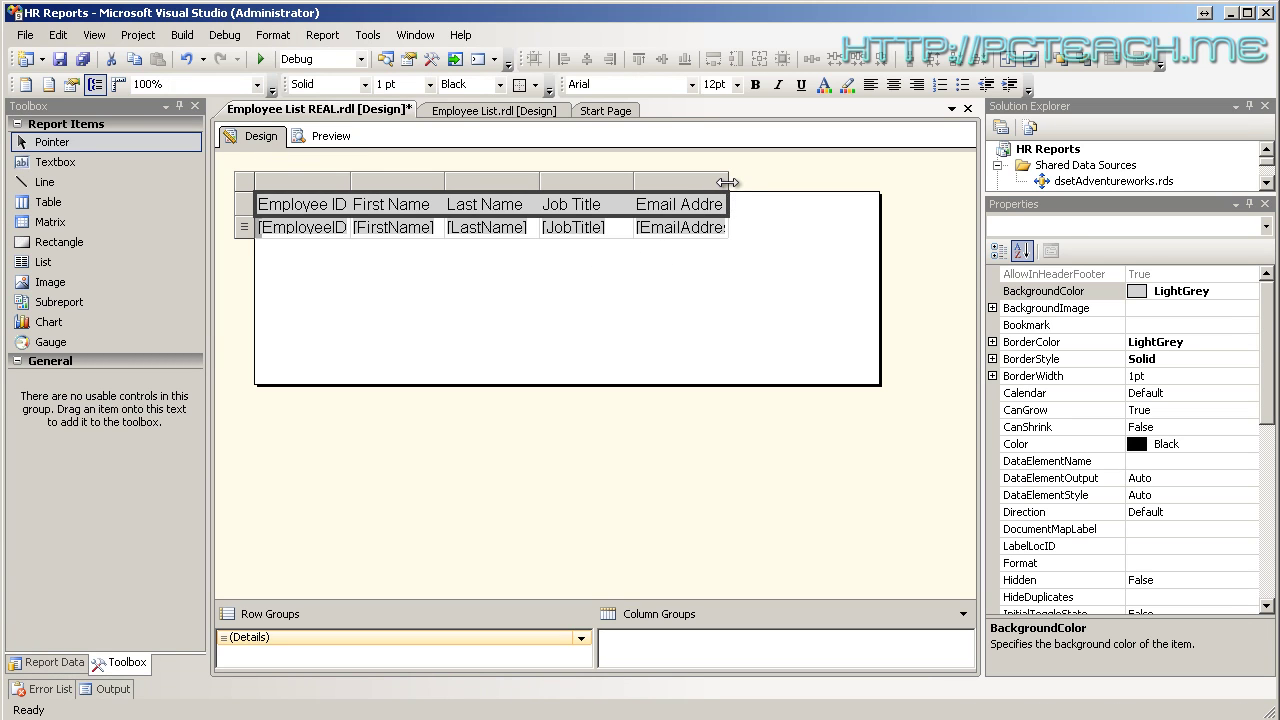
pyautogui.click(729, 180)
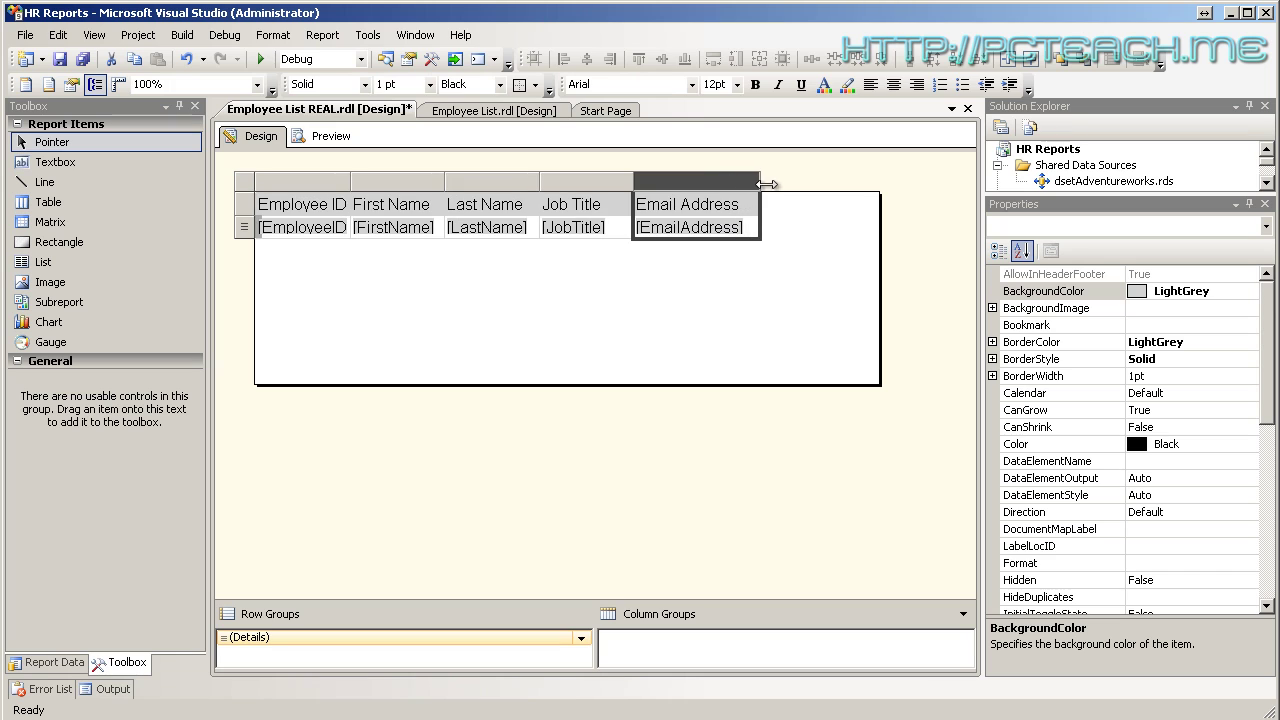
pyautogui.click(350, 137)
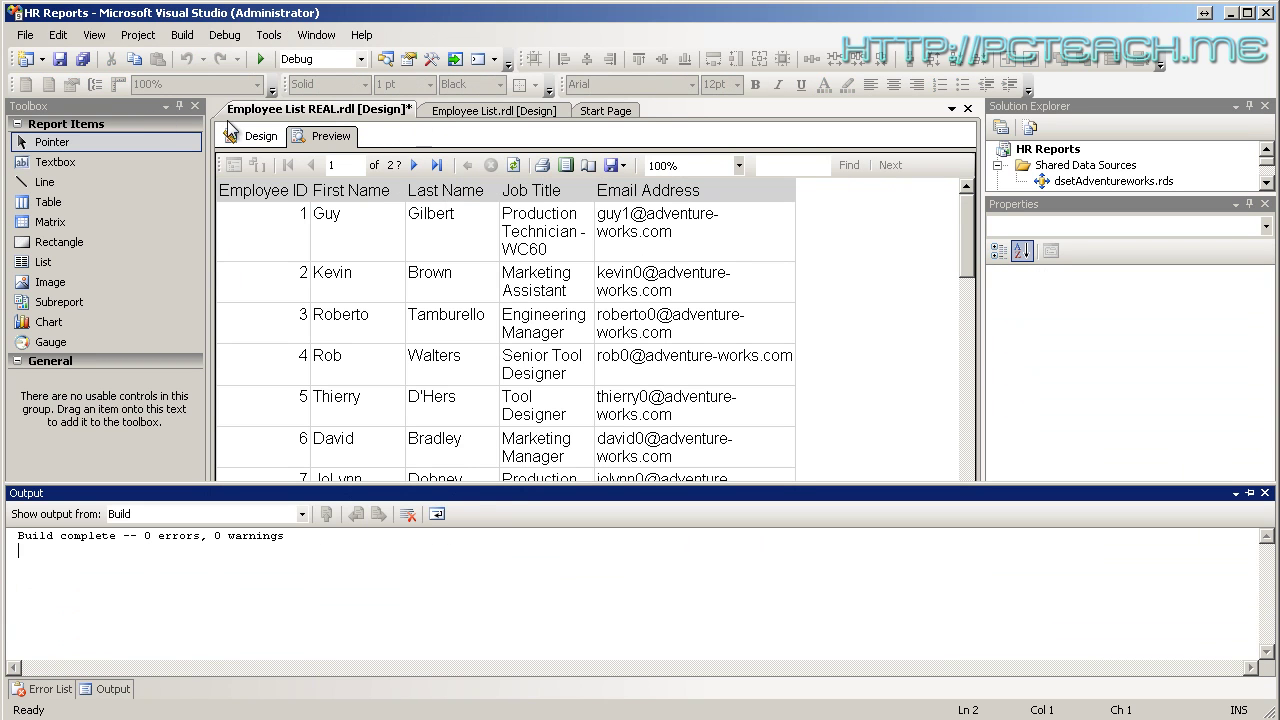
pyautogui.click(255, 136)
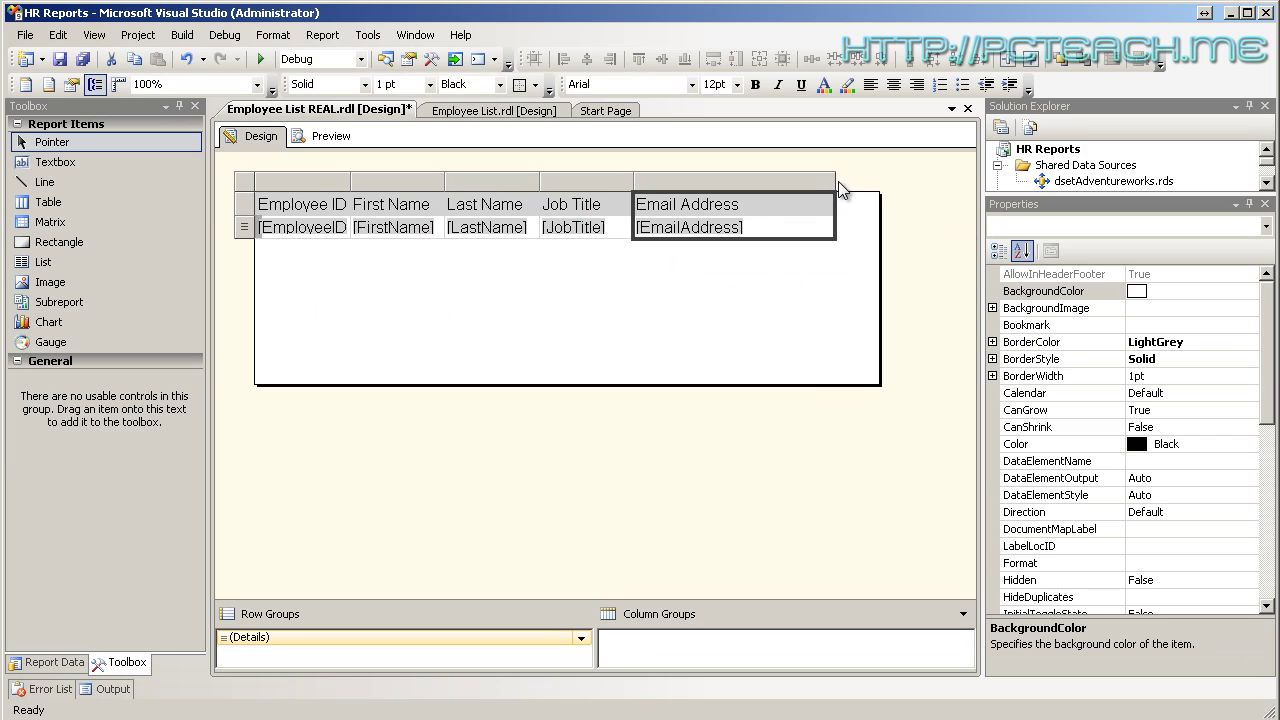
pyautogui.moveTo(831, 182); pyautogui.dragTo(876, 182)
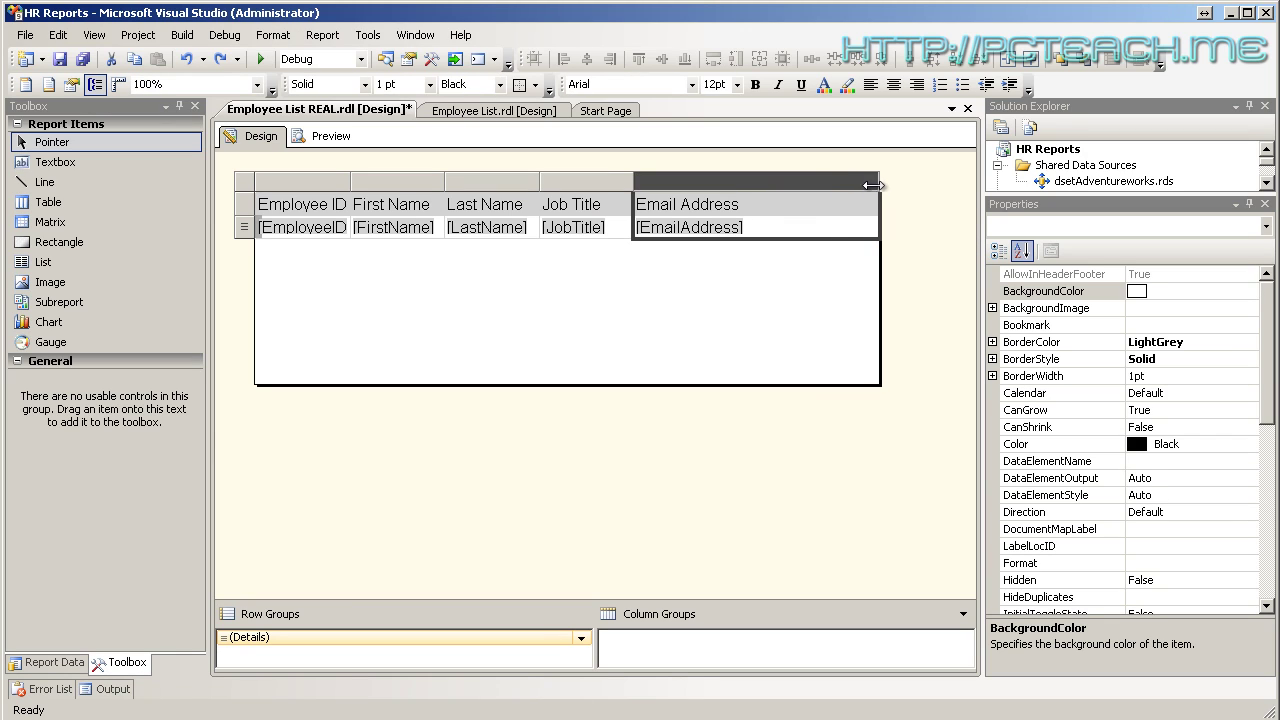
pyautogui.moveTo(293, 210); pyautogui.dragTo(682, 210)
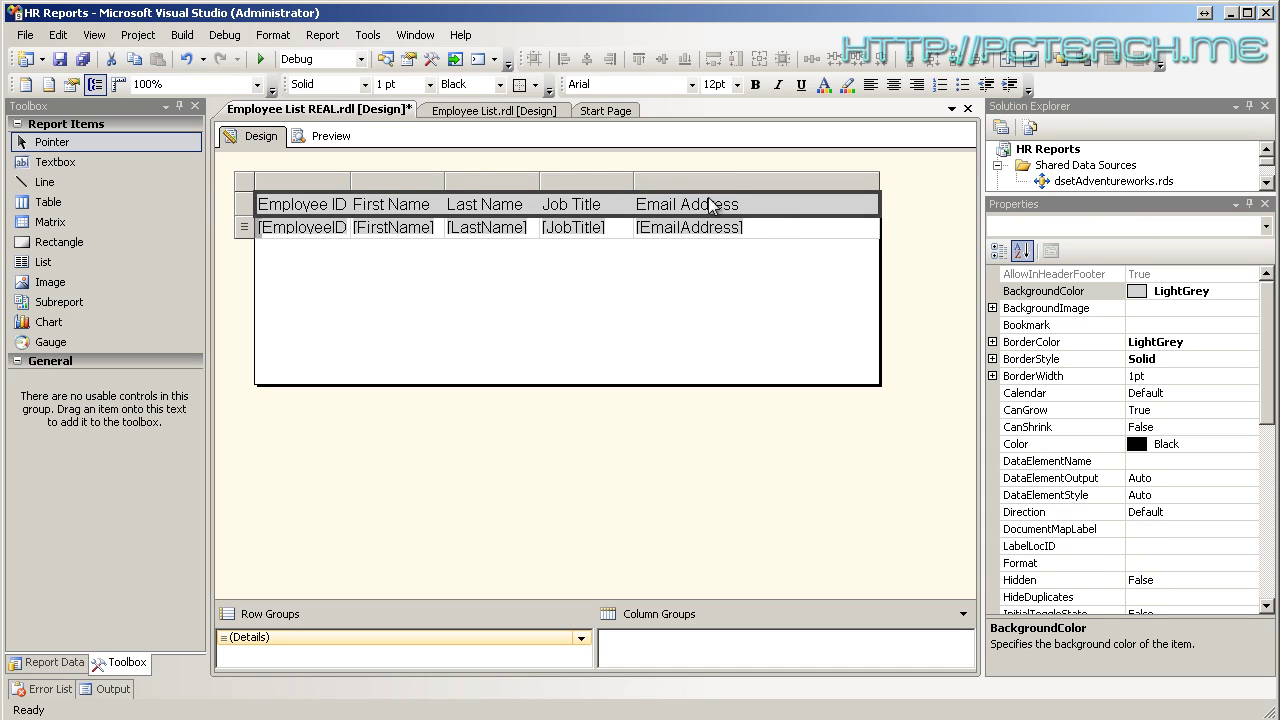
# Set the header row's FontWeight to Bold for Employee ID through Email Address.
pyautogui.click(247, 209)
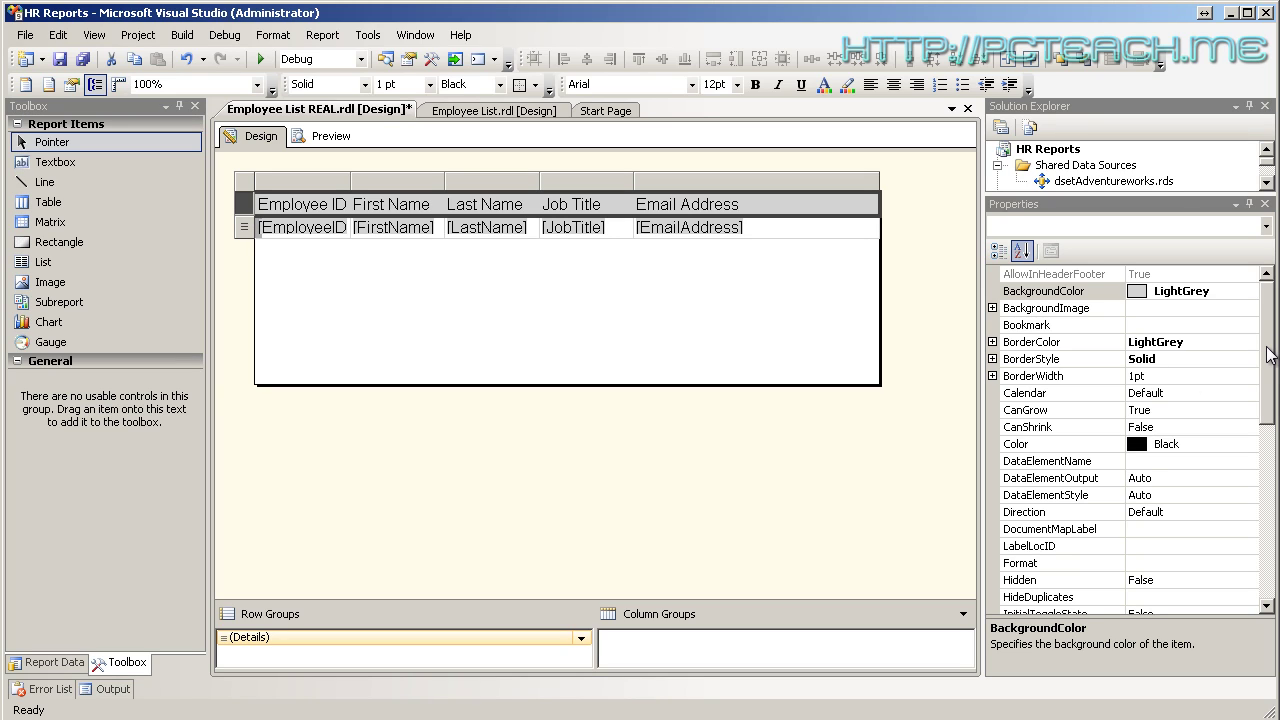
pyautogui.moveTo(1267, 355); pyautogui.dragTo(1267, 516)
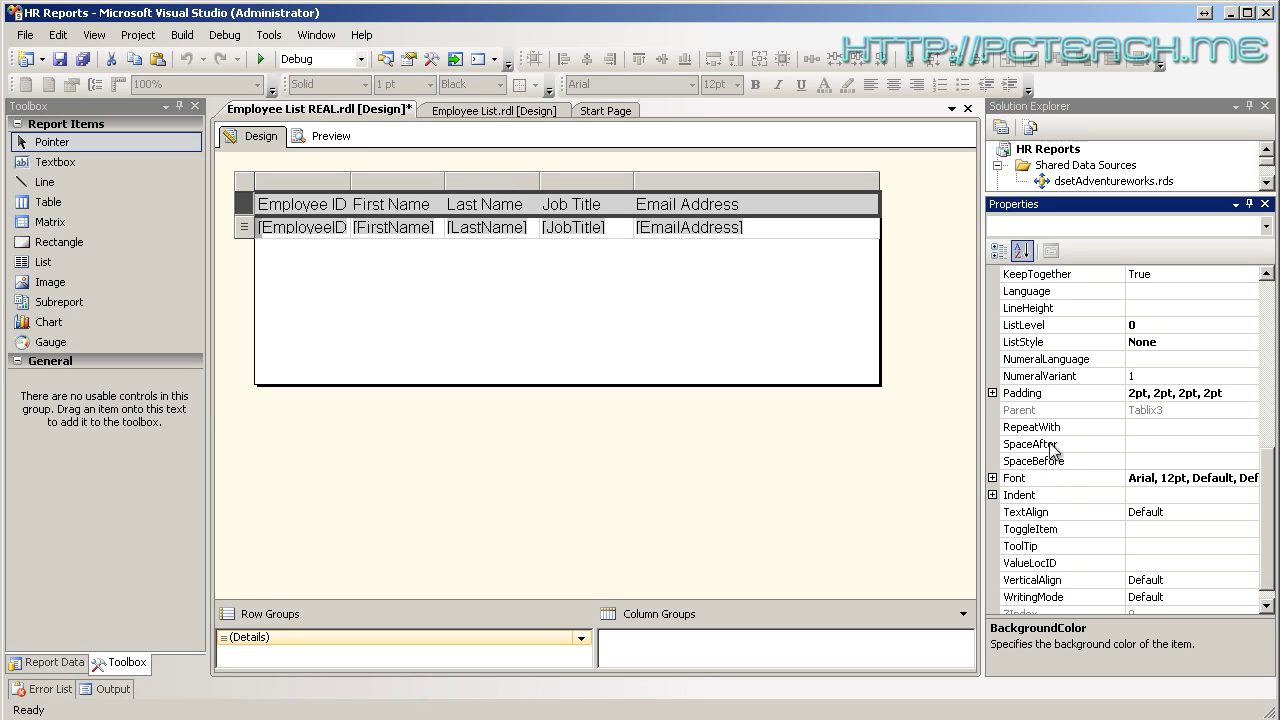
pyautogui.click(992, 478)
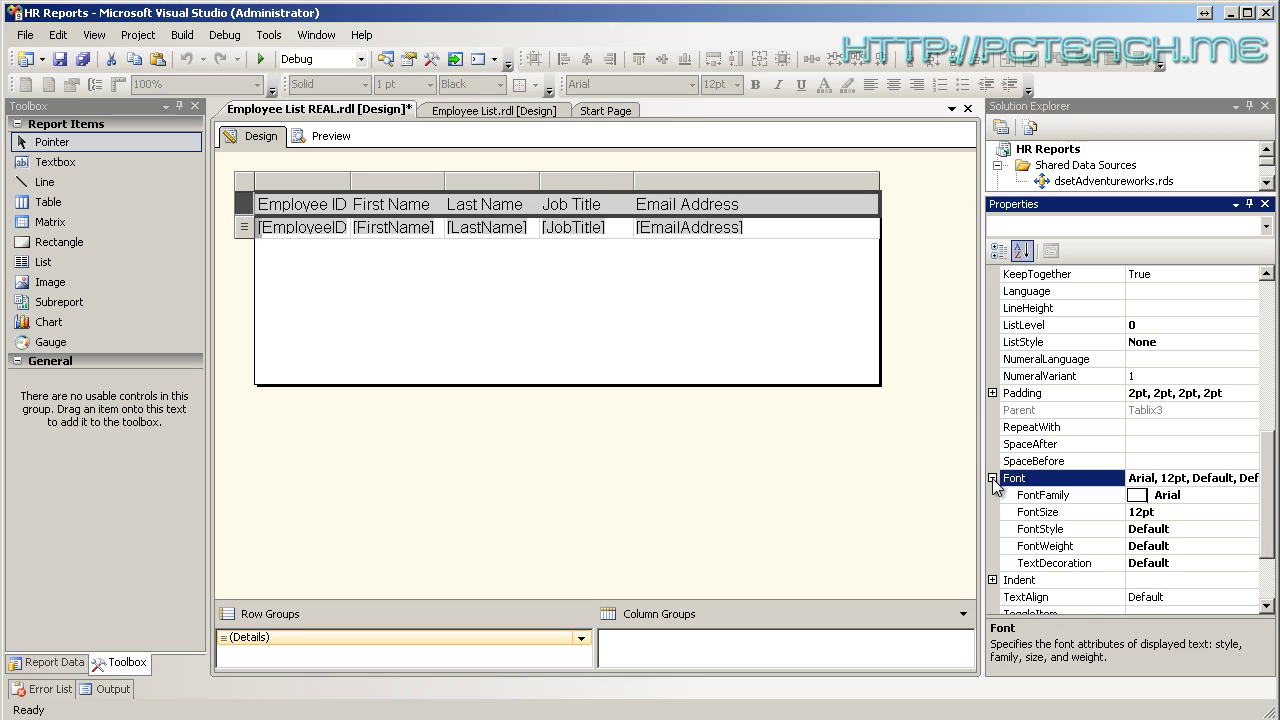
pyautogui.click(1181, 545)
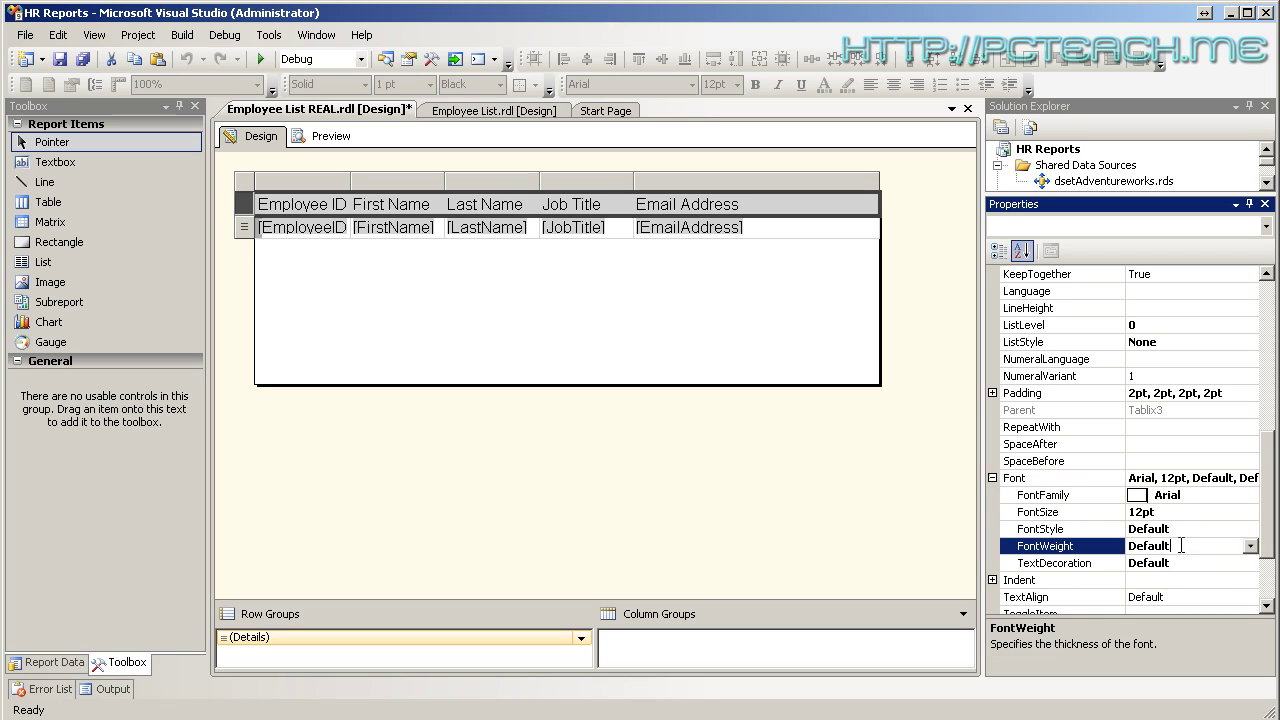
pyautogui.click(1250, 546)
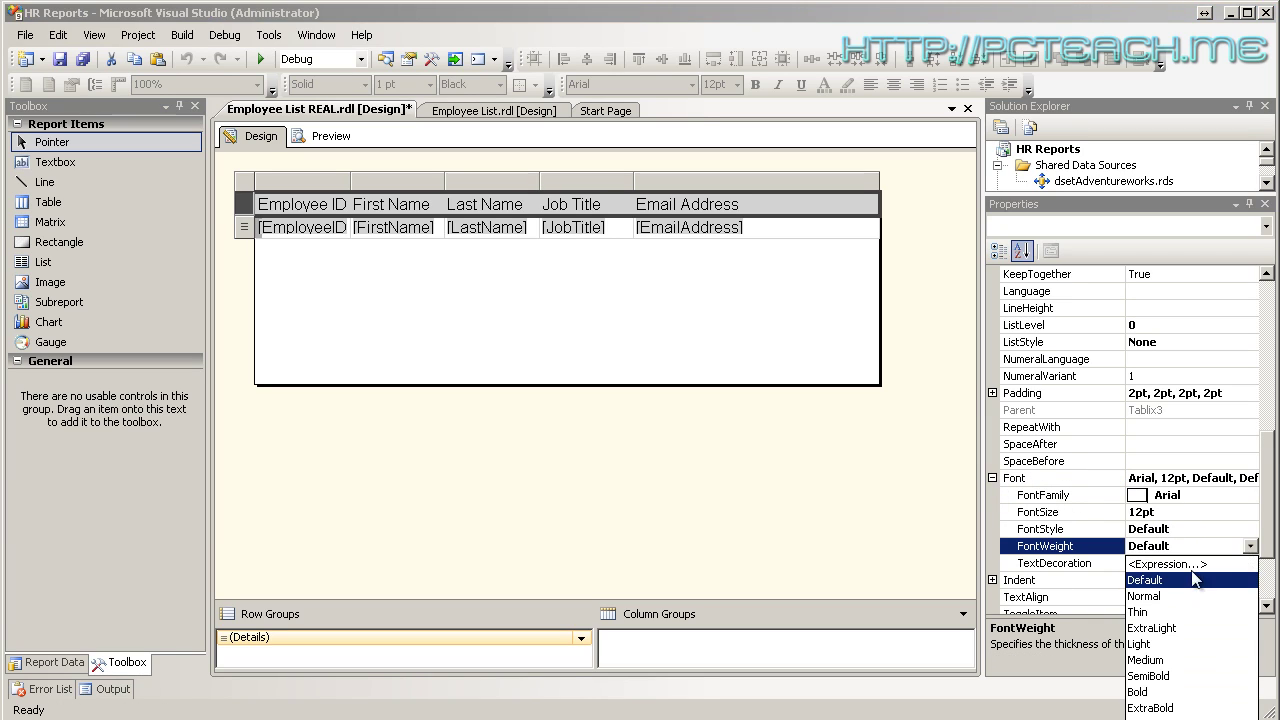
pyautogui.click(1158, 692)
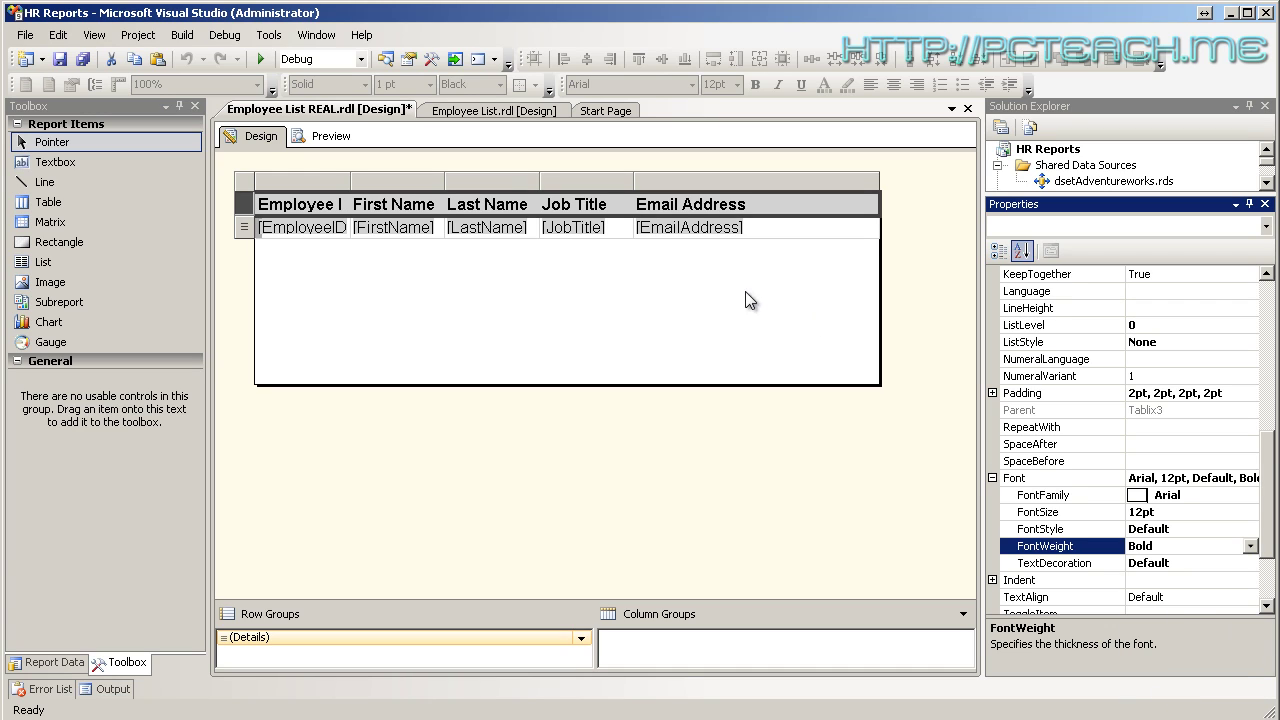
pyautogui.click(249, 188)
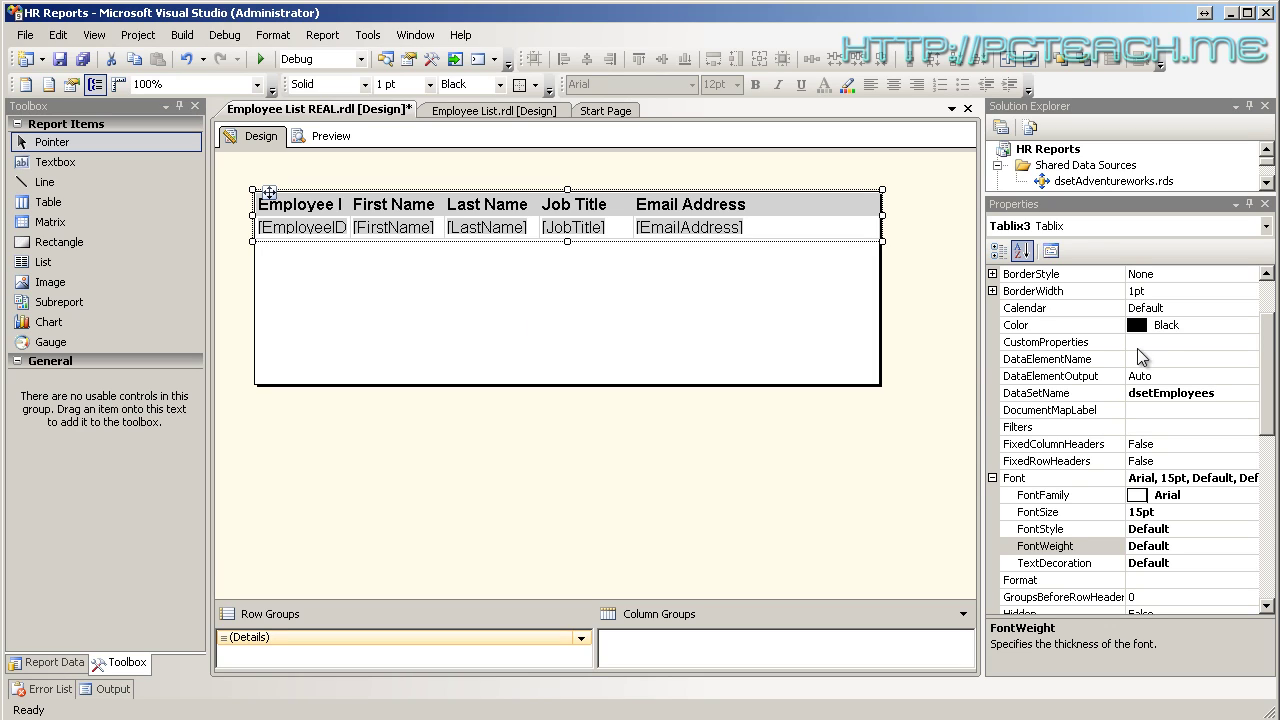
# Give the whole table a Solid default border style with a 4pt border width.
pyautogui.click(997, 253)
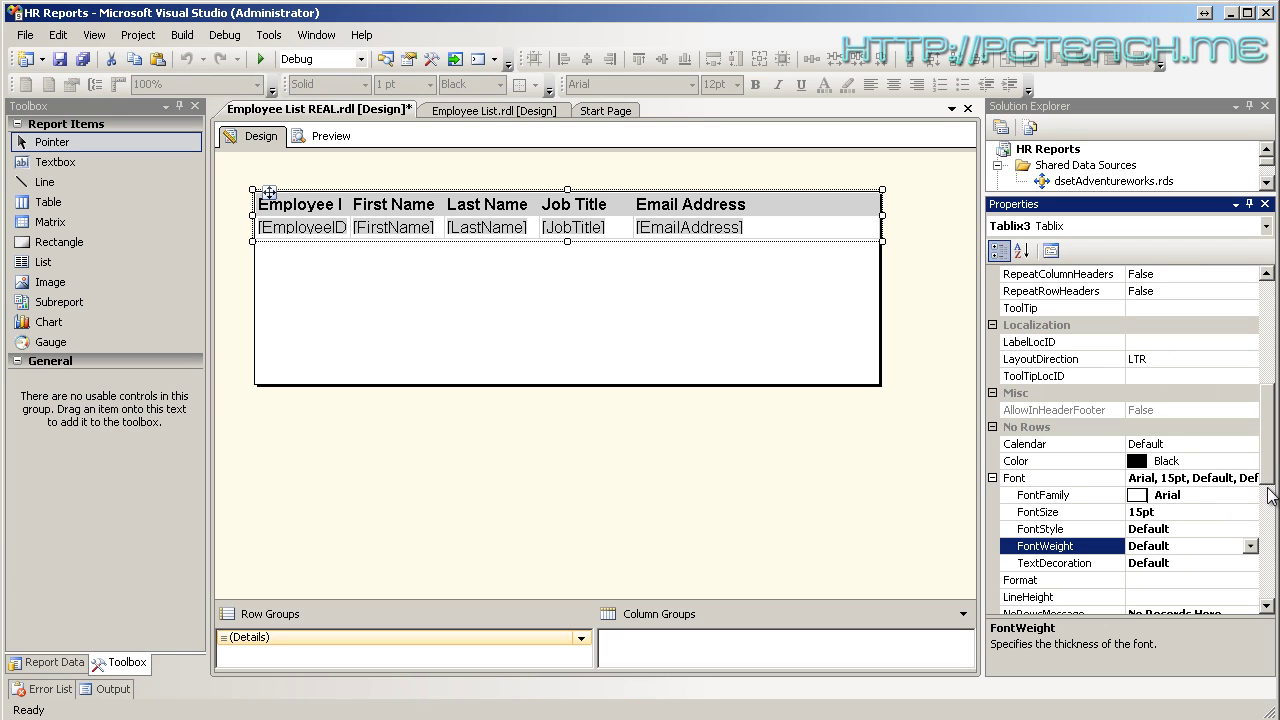
pyautogui.scroll(2, 1270, 490)
pyautogui.click(993, 513)
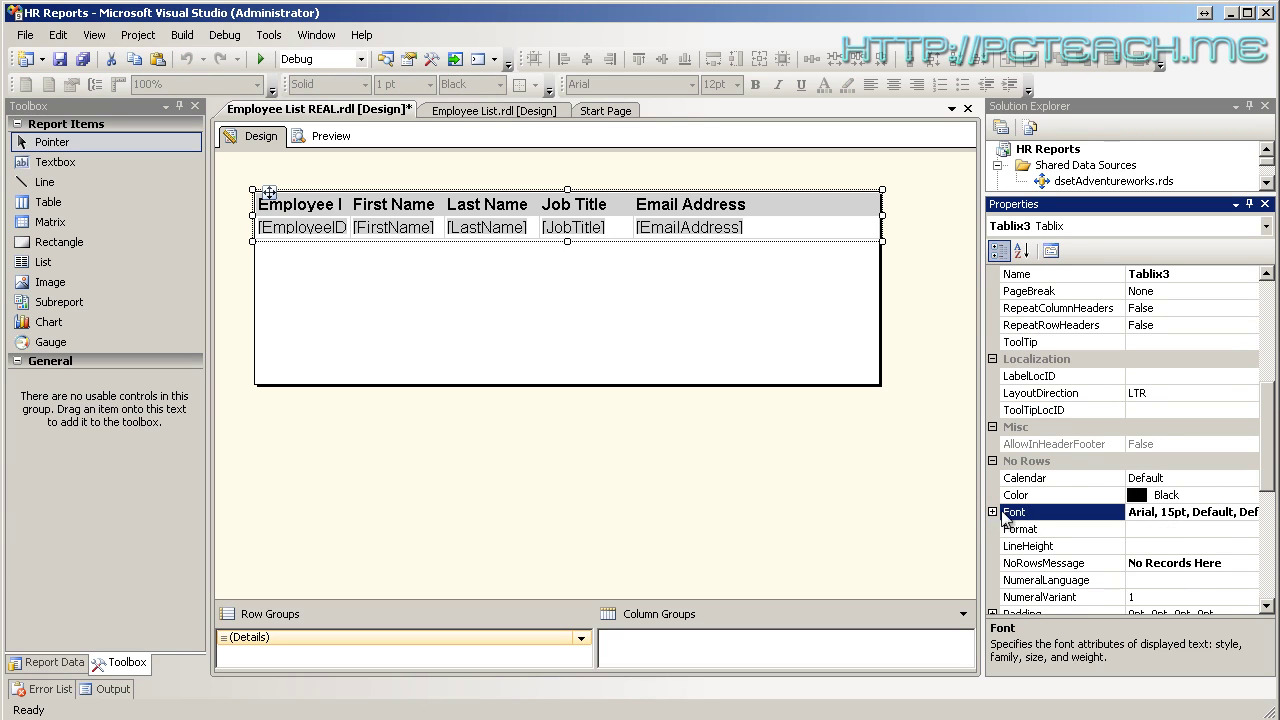
pyautogui.scroll(6, 1272, 462)
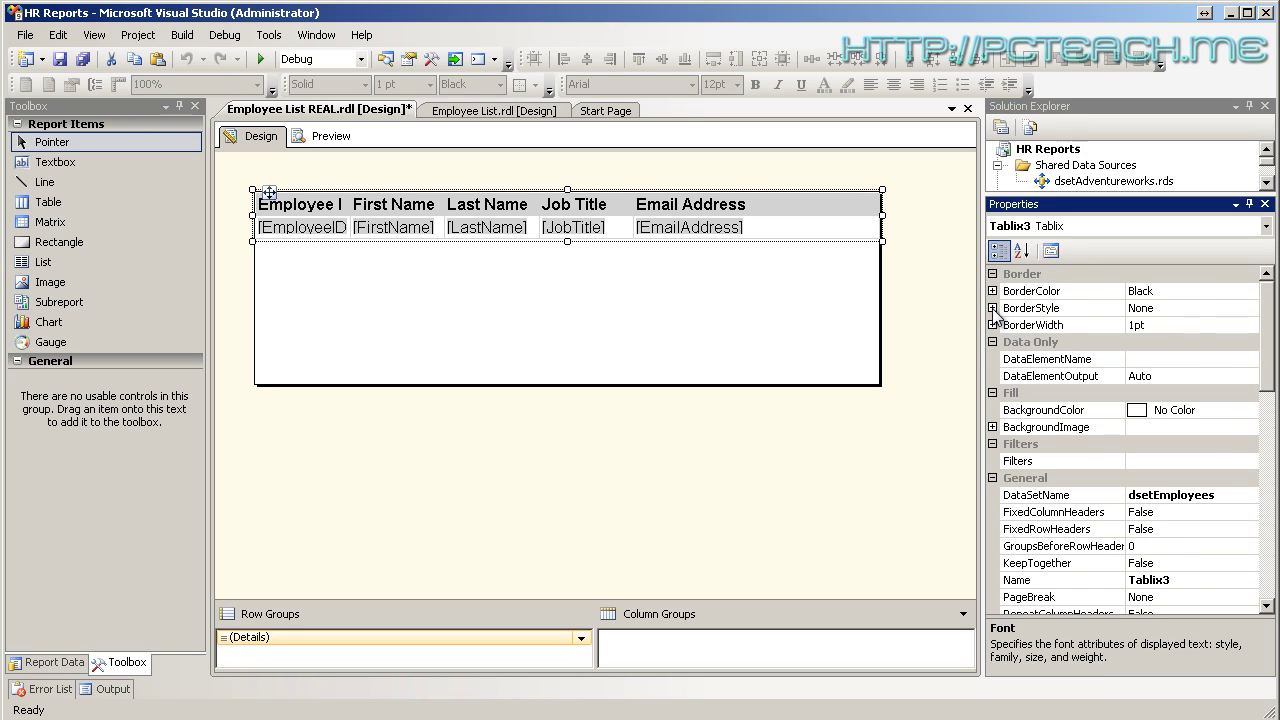
pyautogui.click(992, 309)
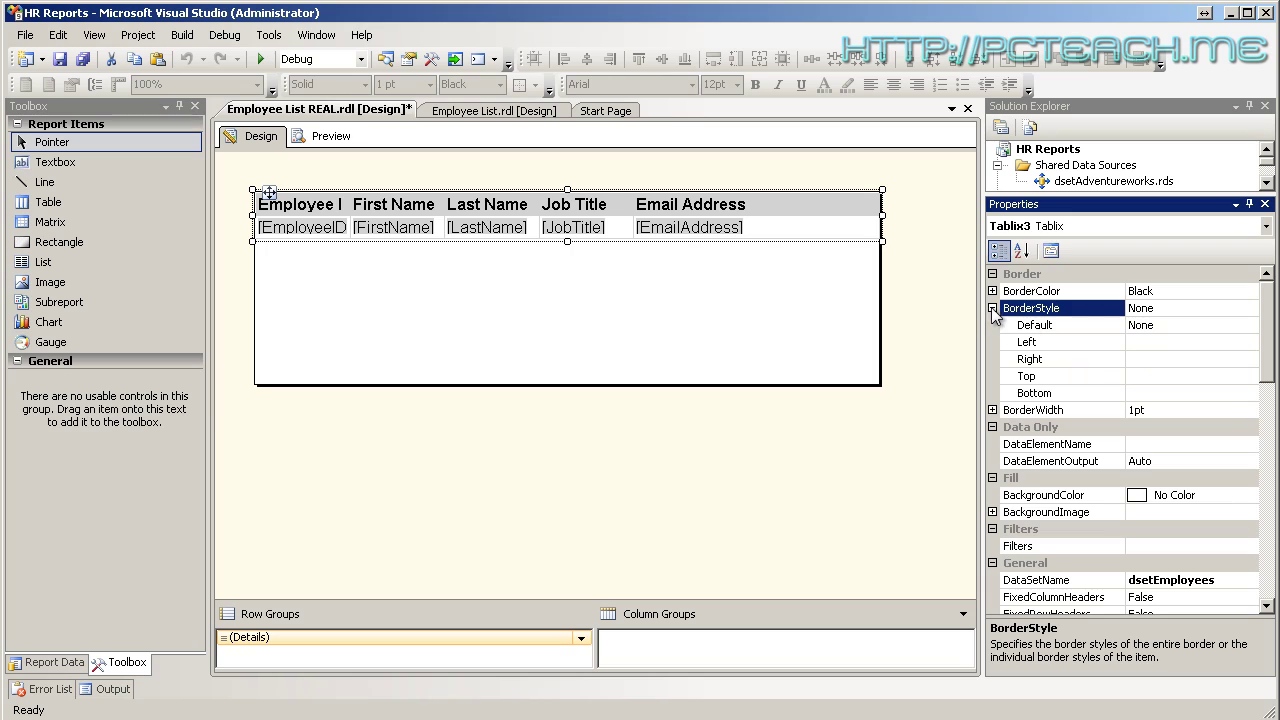
pyautogui.click(1160, 343)
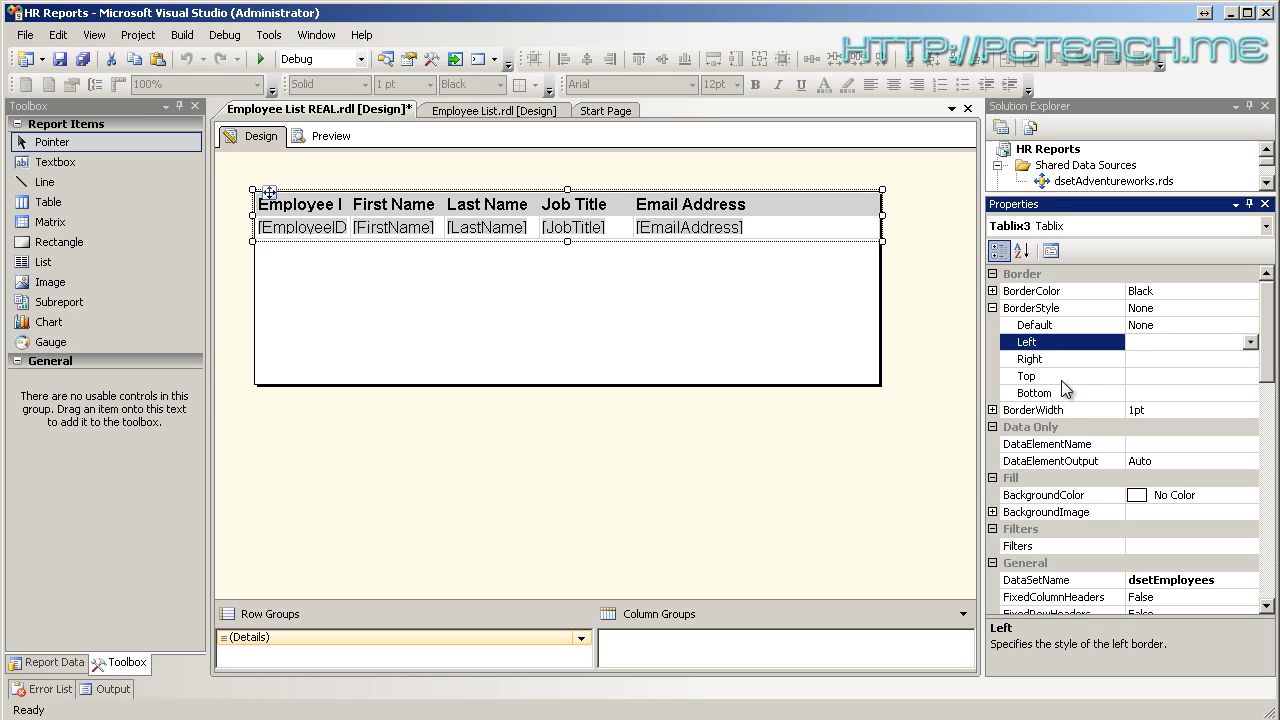
pyautogui.click(1185, 325)
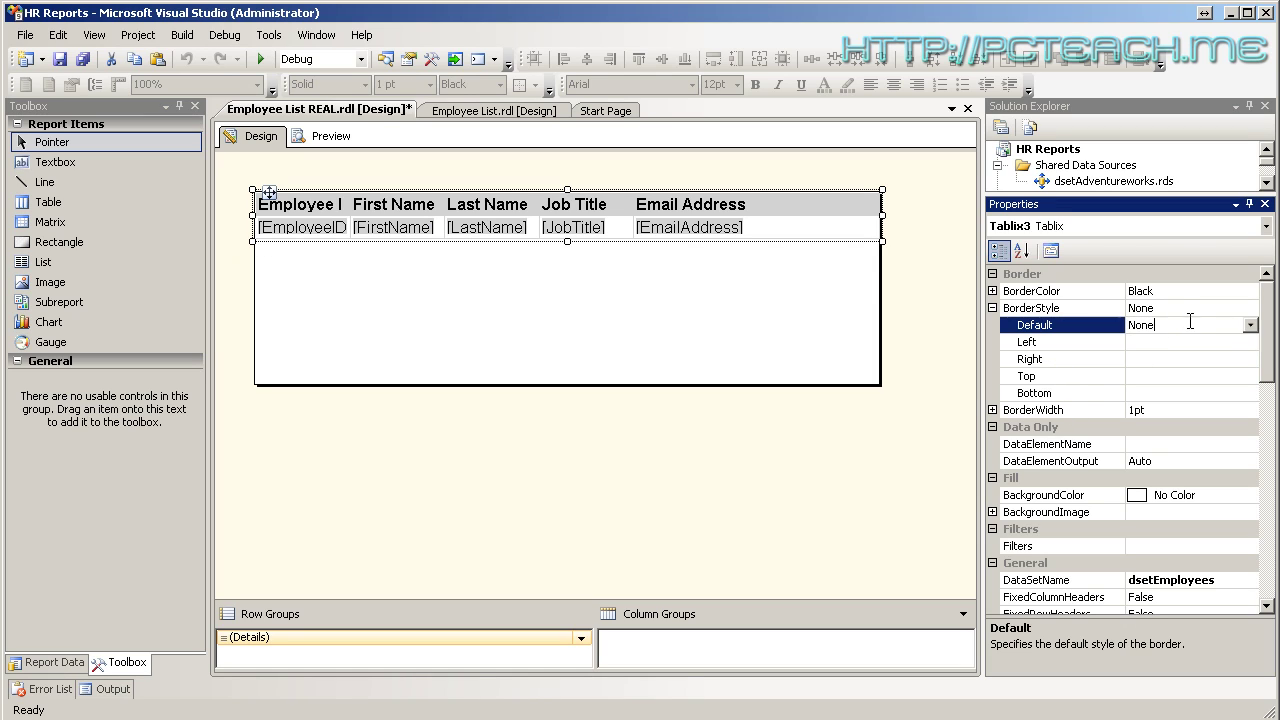
pyautogui.click(1250, 325)
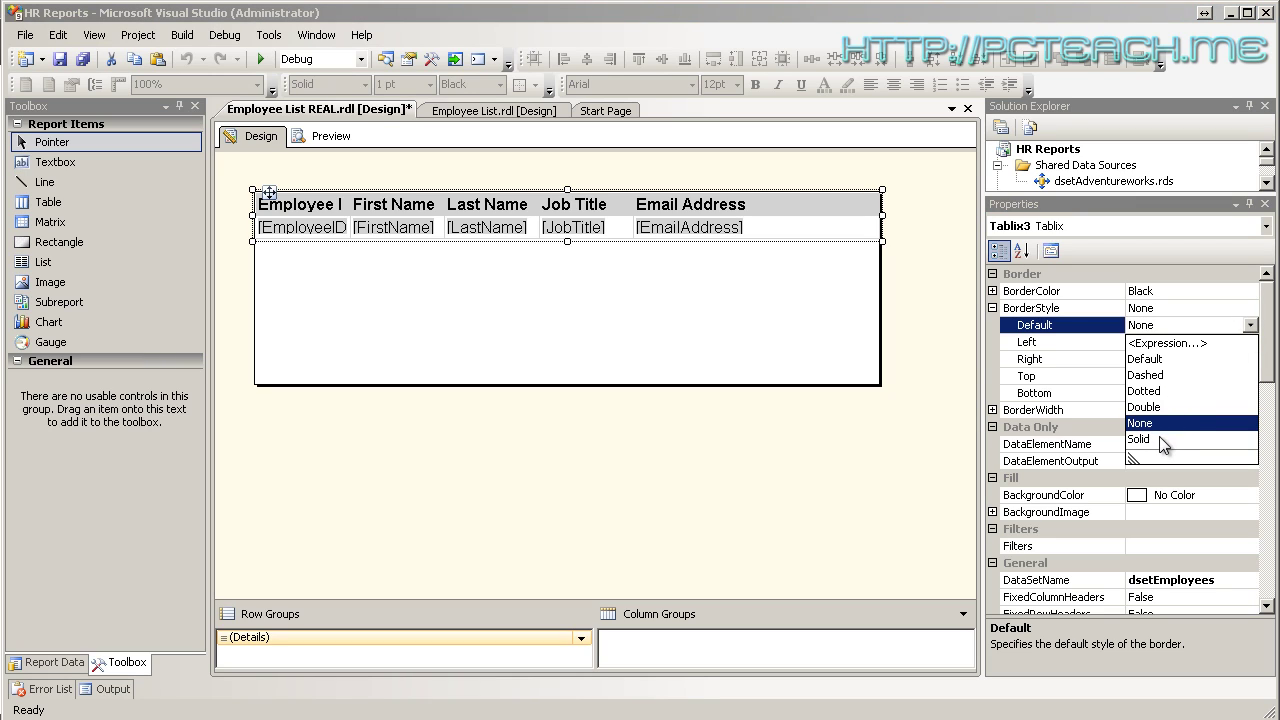
pyautogui.click(1160, 438)
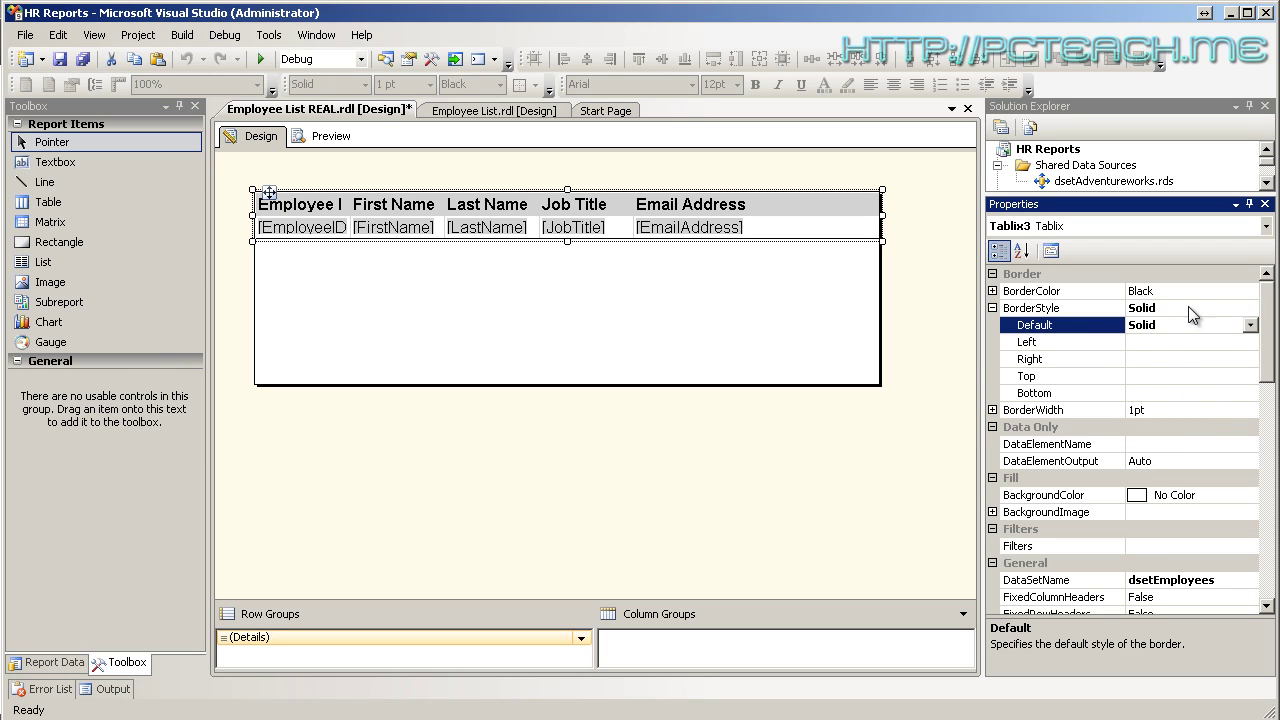
pyautogui.click(1136, 410)
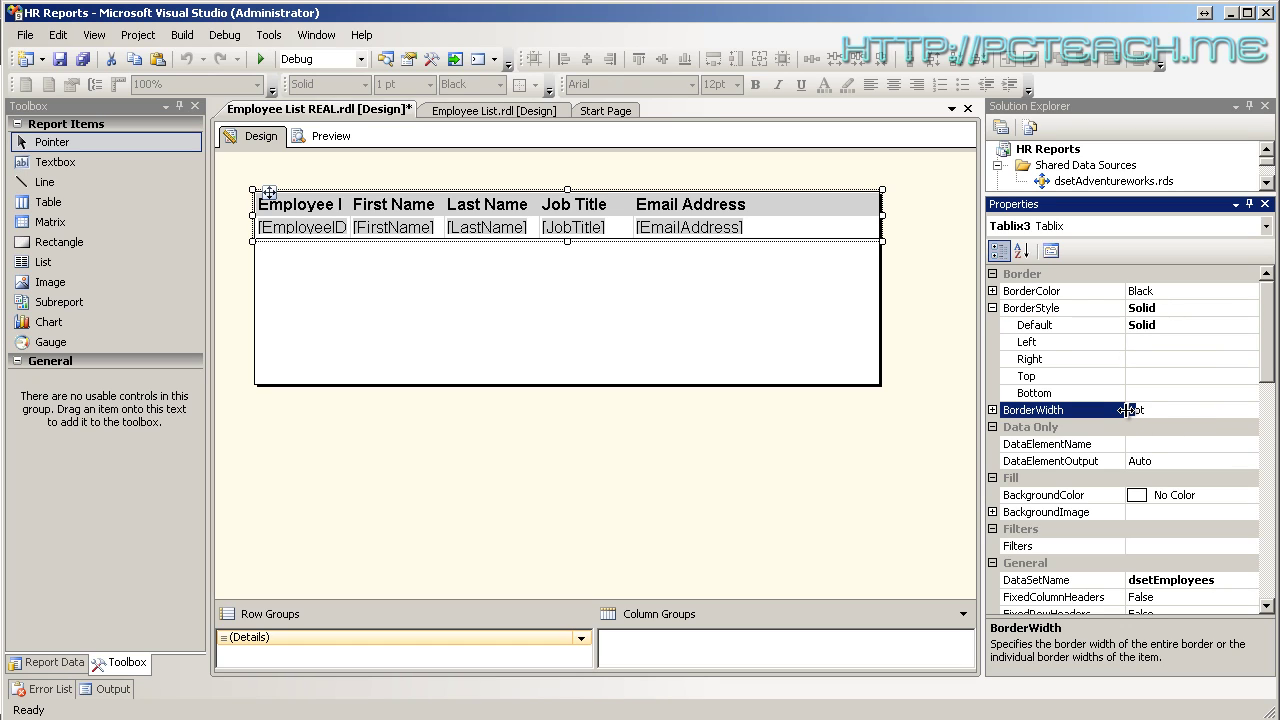
pyautogui.click(1145, 396)
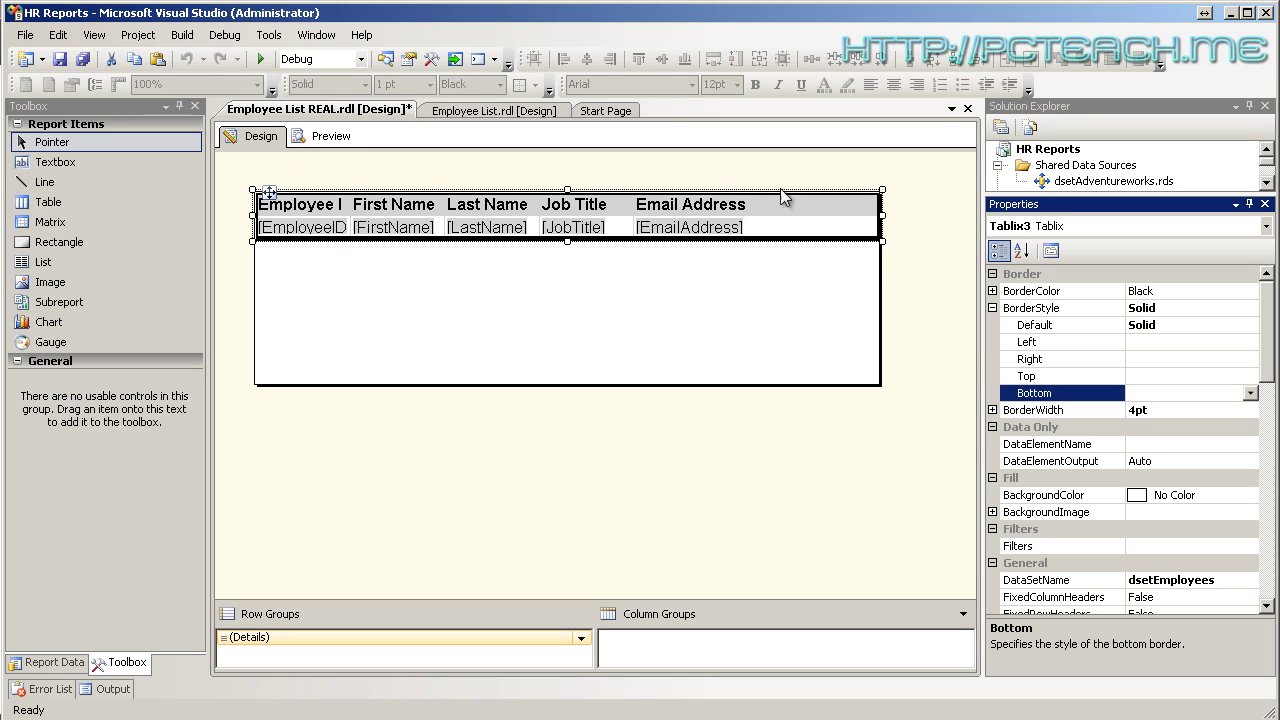
# Change the default border colour of the Employee ID to Email Address cells to Black.
pyautogui.click(399, 324)
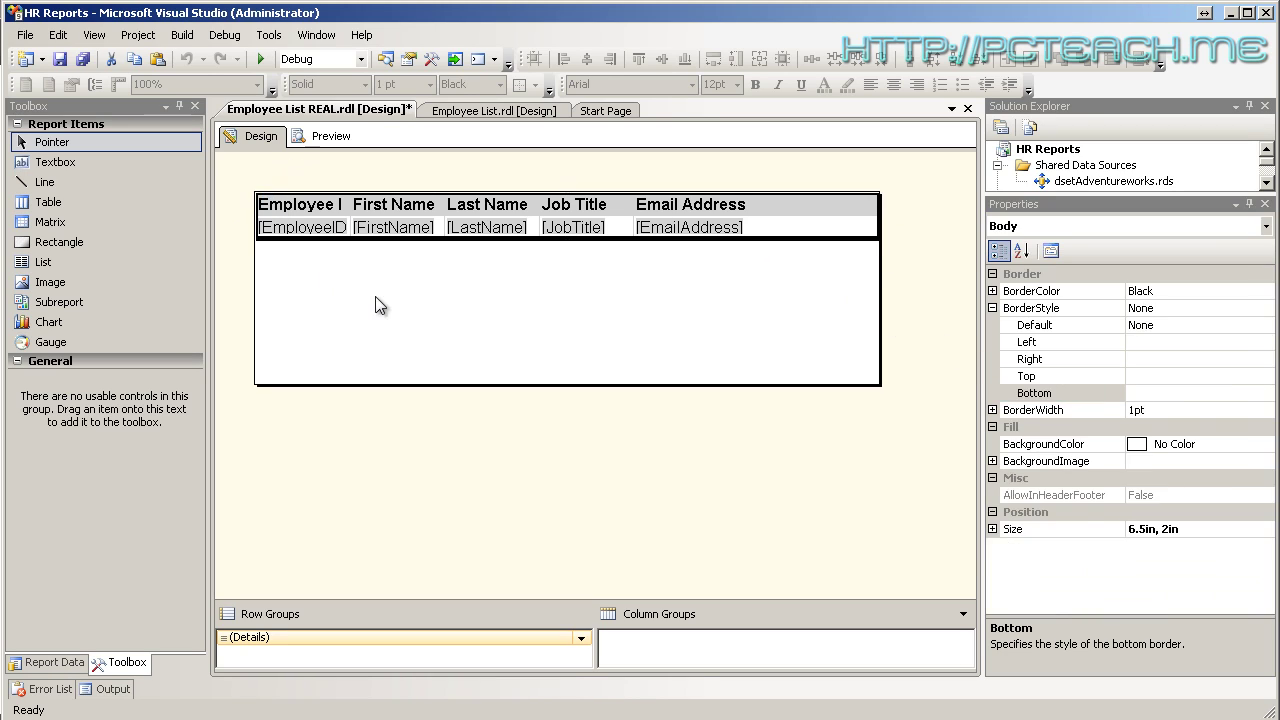
pyautogui.click(298, 212)
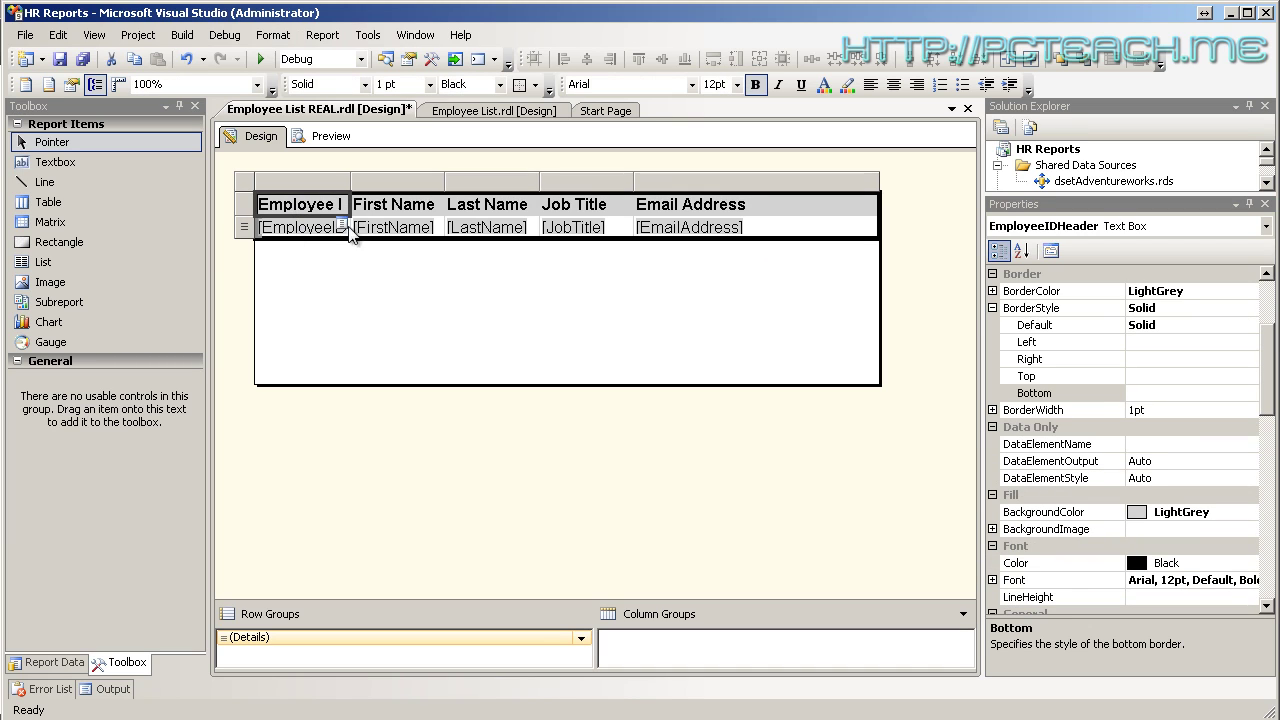
pyautogui.moveTo(700, 206); pyautogui.dragTo(306, 212)
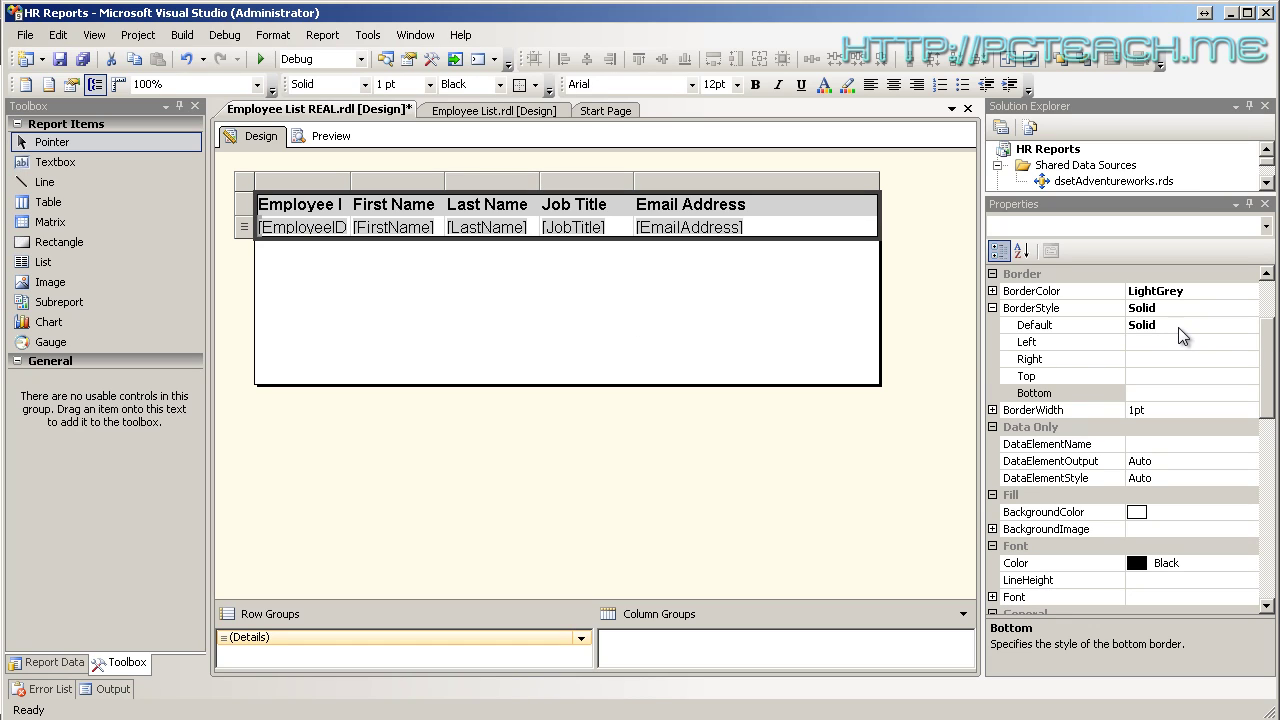
pyautogui.click(1205, 291)
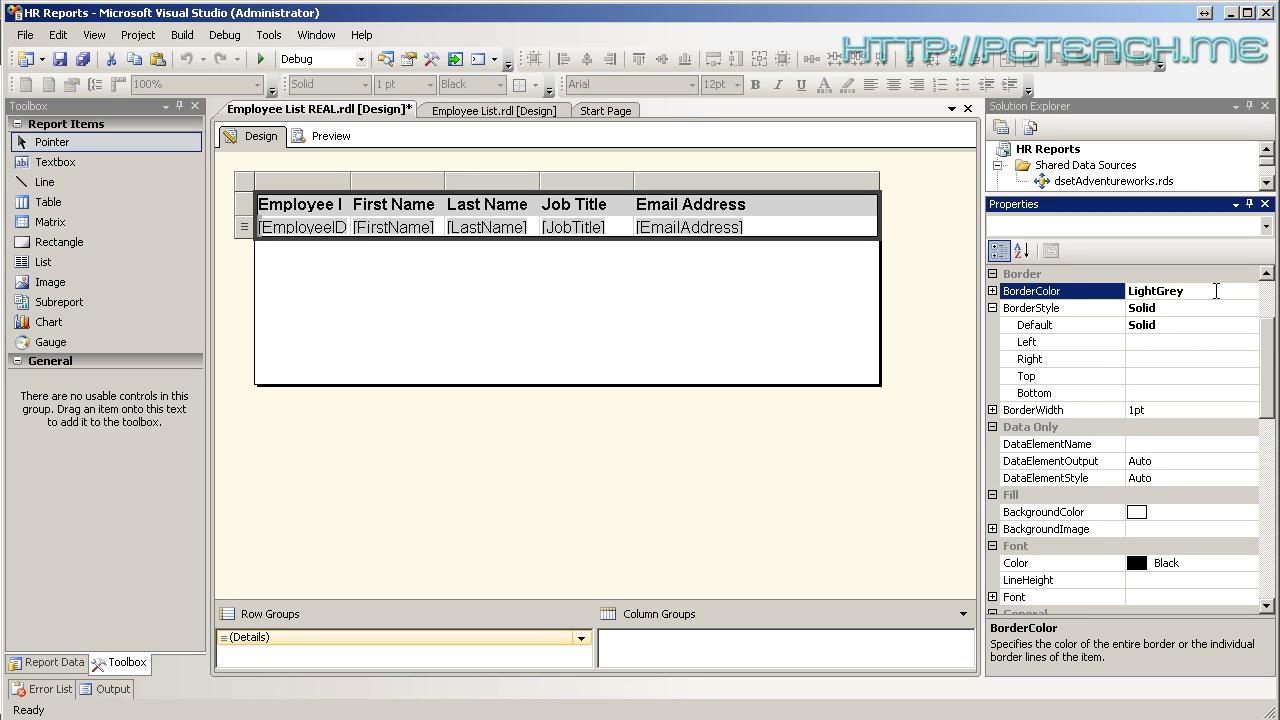
pyautogui.moveTo(1272, 342); pyautogui.dragTo(1272, 320)
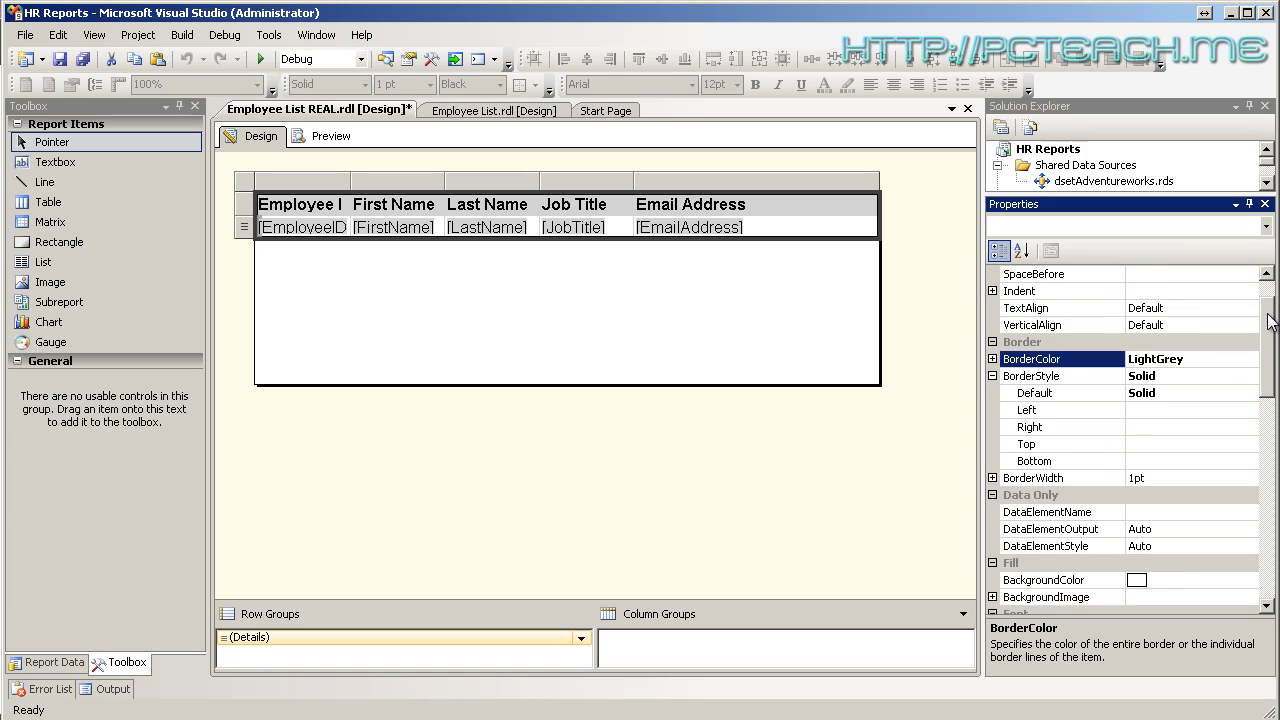
pyautogui.click(992, 359)
pyautogui.click(1235, 377)
pyautogui.click(1250, 377)
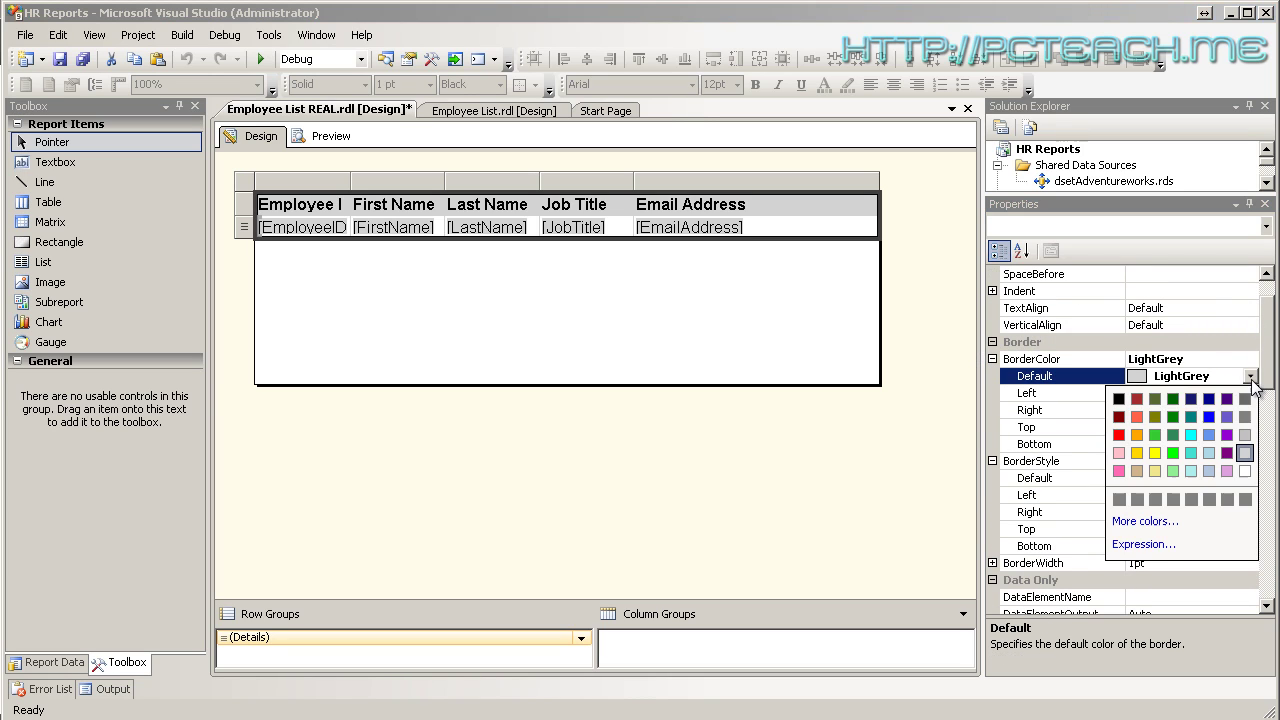
pyautogui.click(1123, 406)
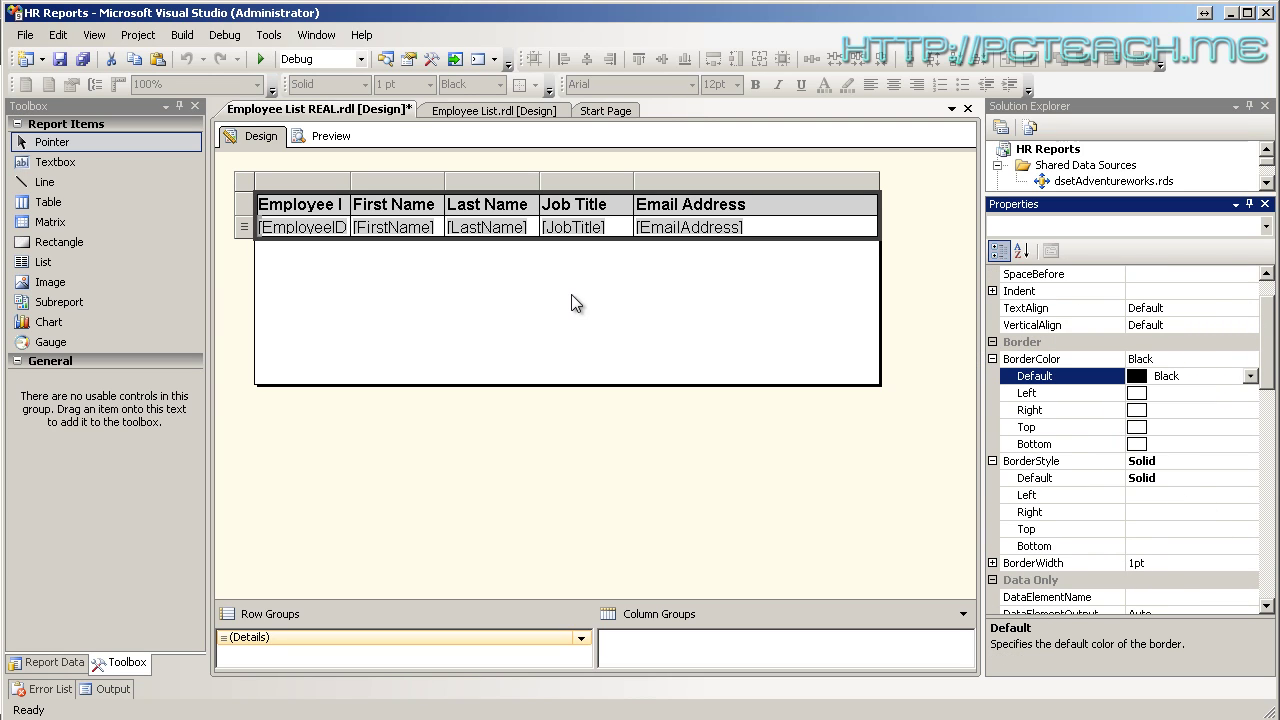
pyautogui.click(529, 261)
# Preview the finished report with the Output panel hidden and review the employee rows on page 1.
pyautogui.click(327, 137)
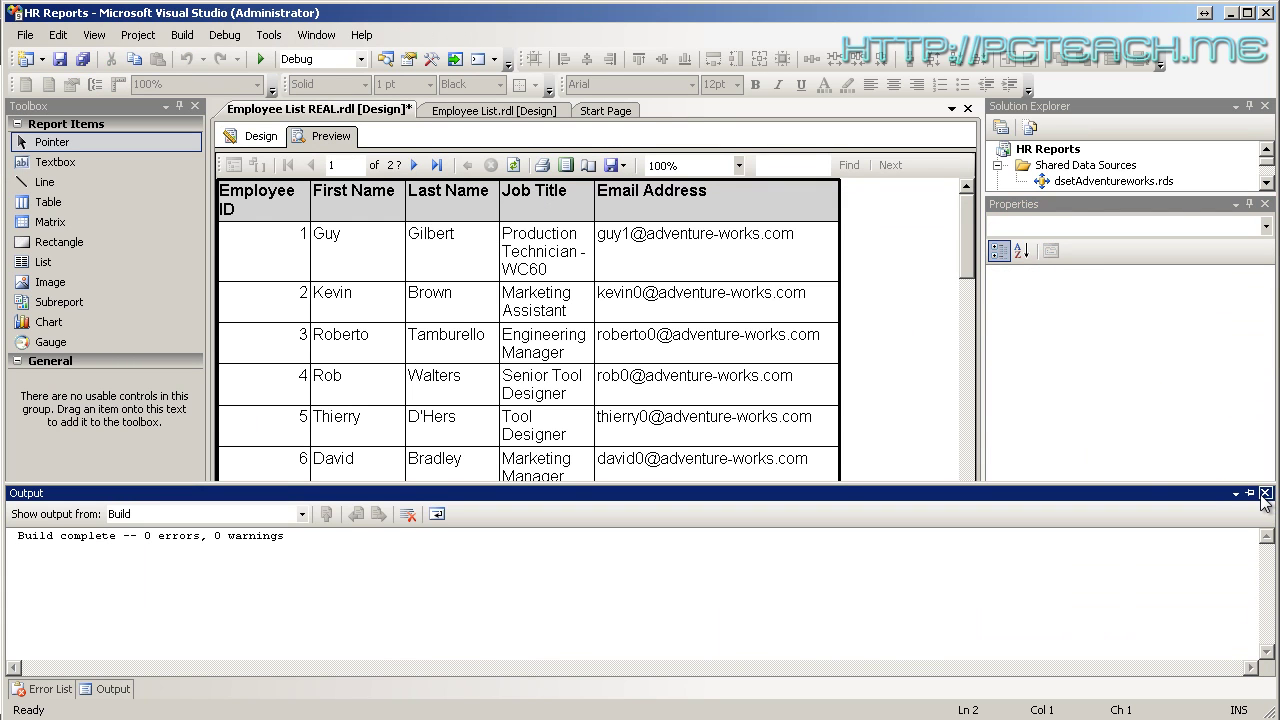
pyautogui.click(1250, 493)
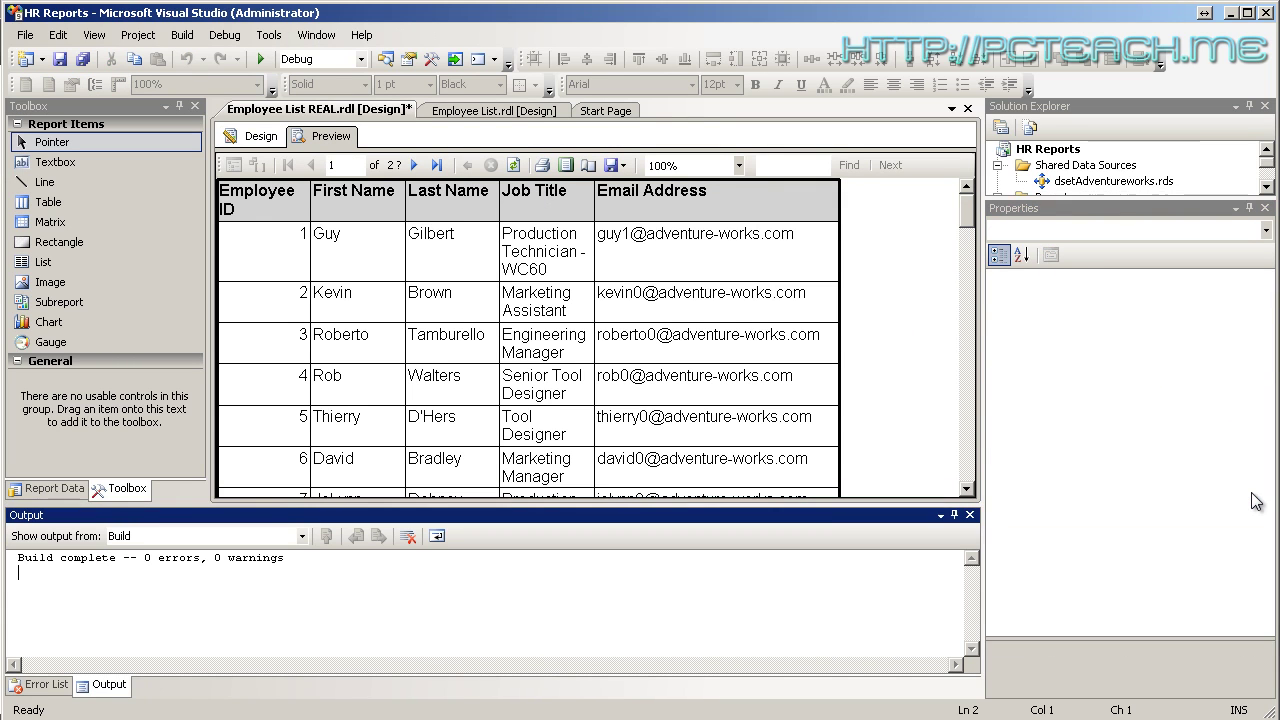
pyautogui.click(954, 515)
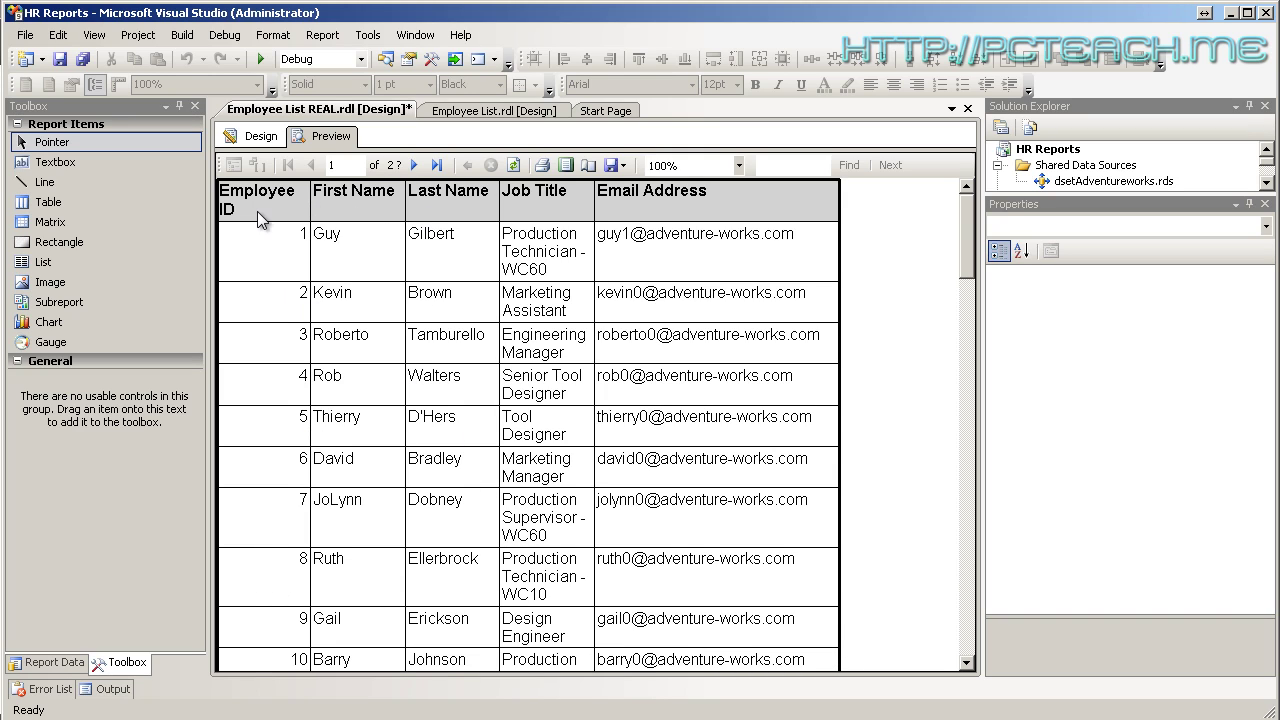
pyautogui.moveTo(961, 238)
pyautogui.mouseDown()
pyautogui.moveTo(968, 648)
pyautogui.moveTo(978, 225)
pyautogui.mouseUp()
# Widen the Employee ID, Last Name and Email Address columns of the employee table.
pyautogui.click(258, 136)
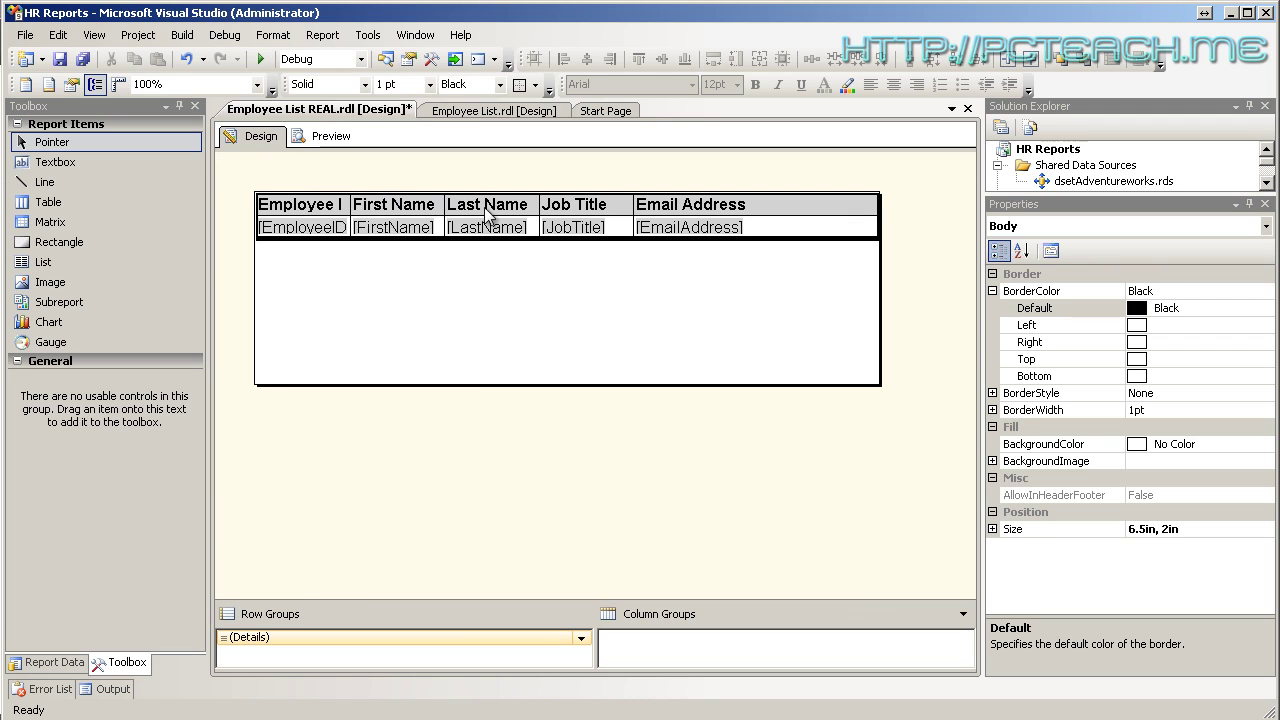
pyautogui.click(534, 206)
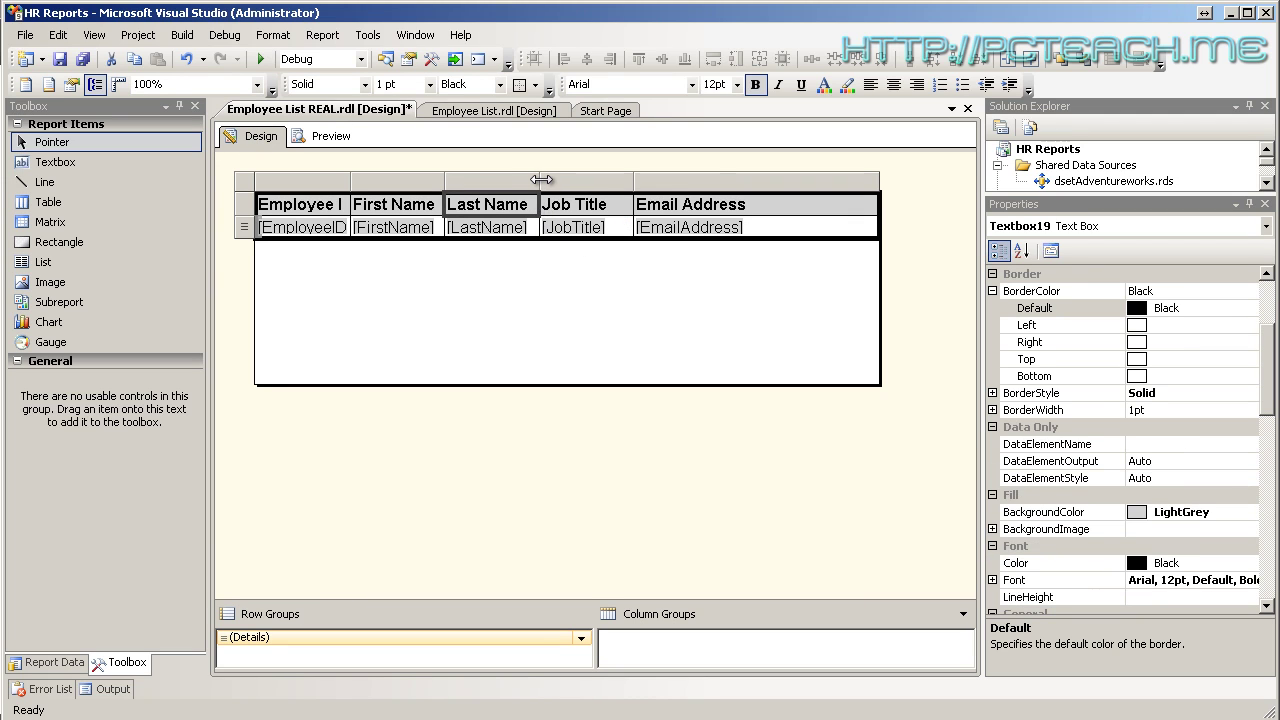
pyautogui.moveTo(350, 180); pyautogui.dragTo(370, 180)
pyautogui.click(465, 181)
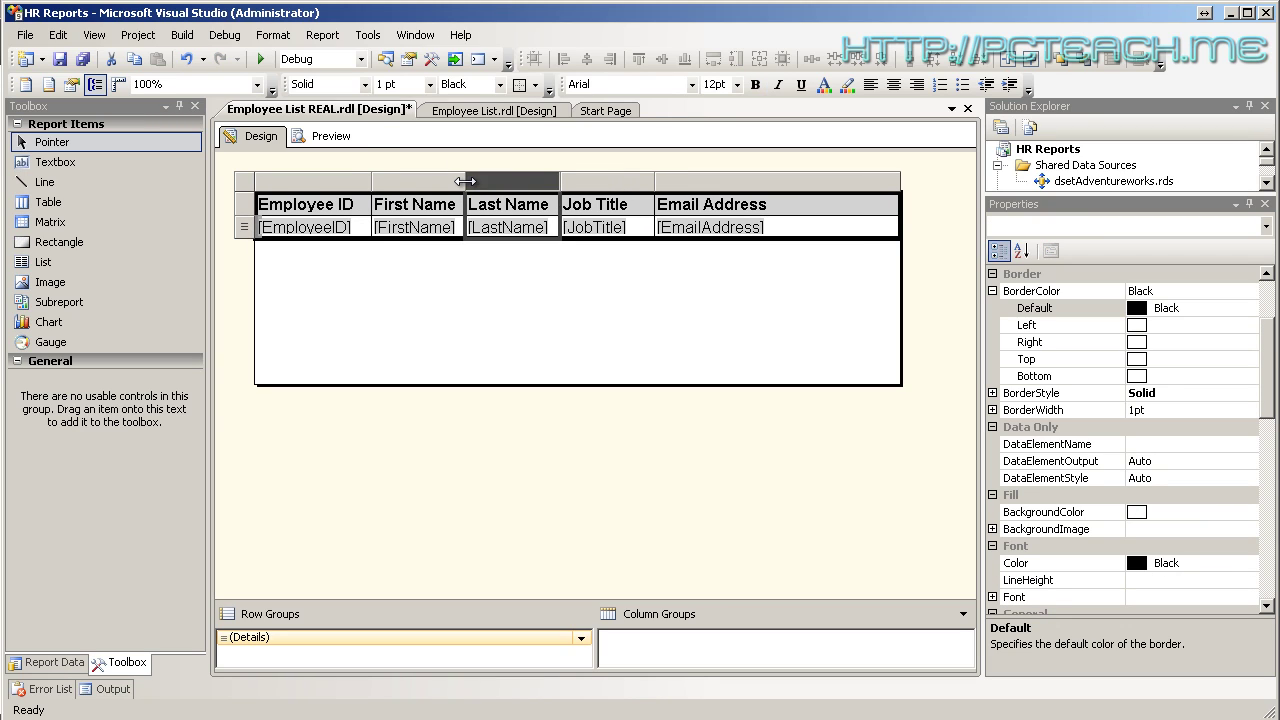
pyautogui.moveTo(557, 181); pyautogui.dragTo(589, 181)
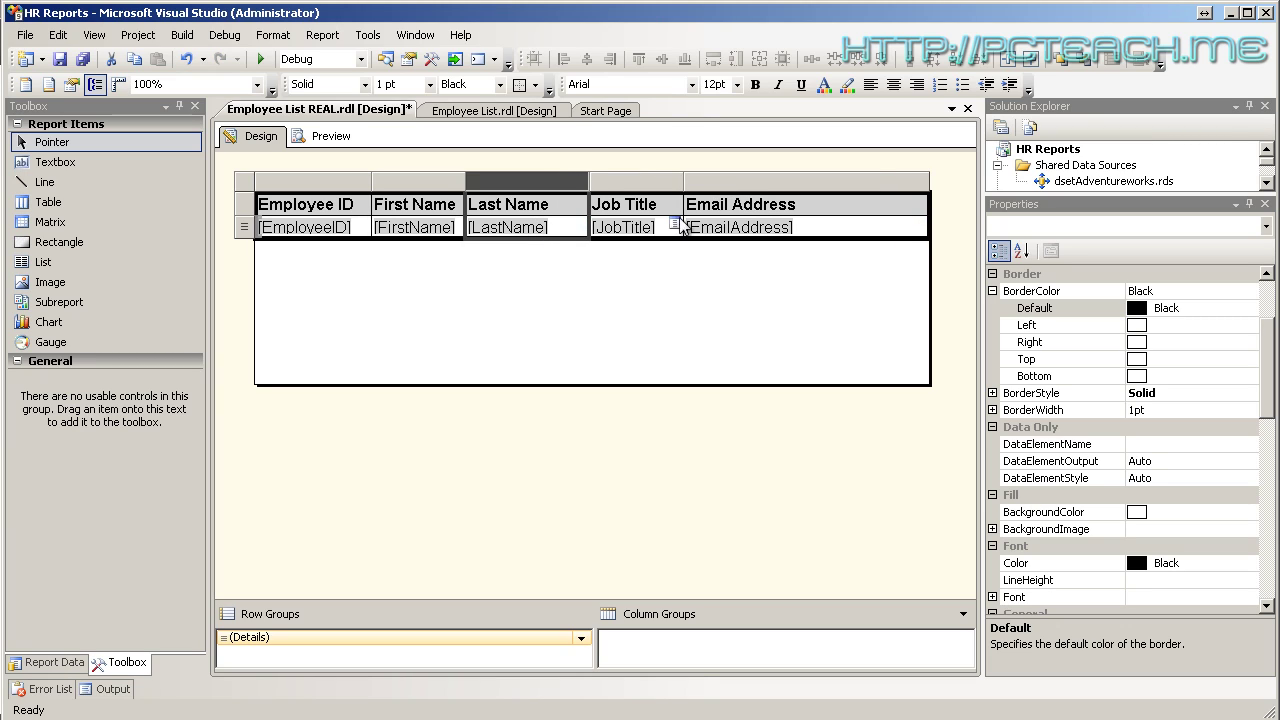
pyautogui.moveTo(930, 180); pyautogui.dragTo(954, 179)
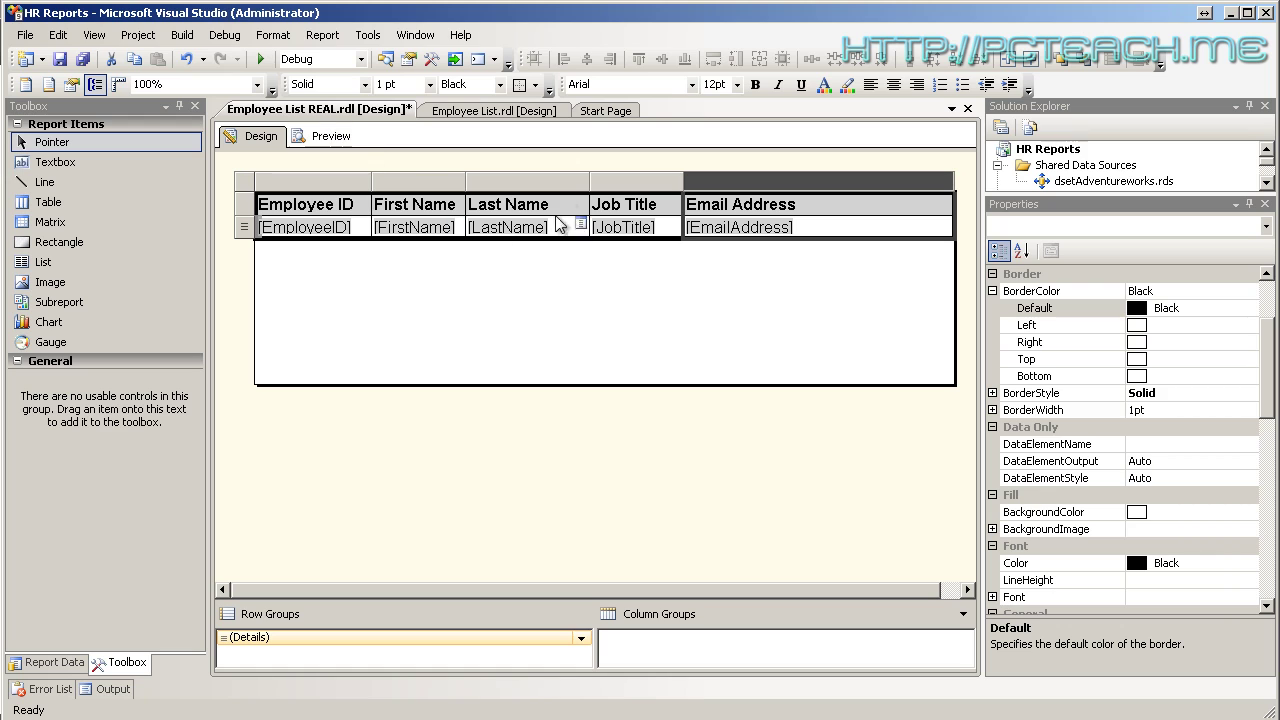
# Widen the Job Title column and confirm in Preview that job titles fit one line.
pyautogui.click(336, 139)
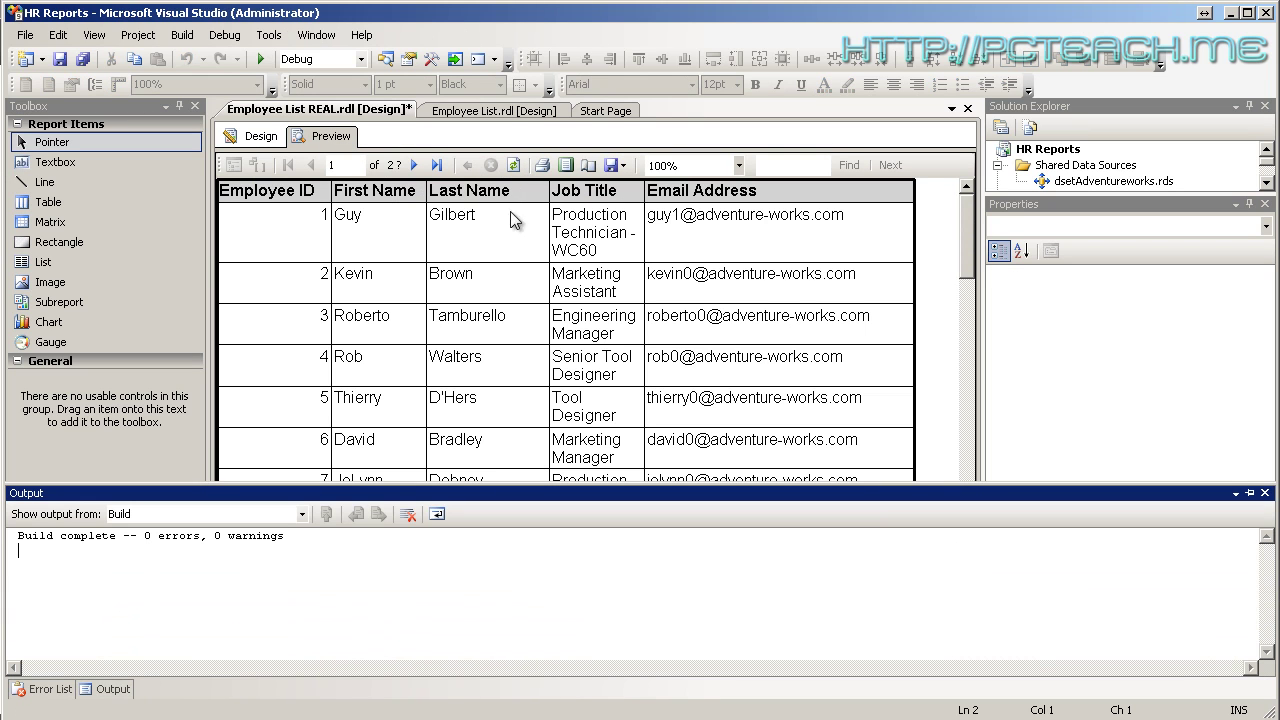
pyautogui.click(255, 137)
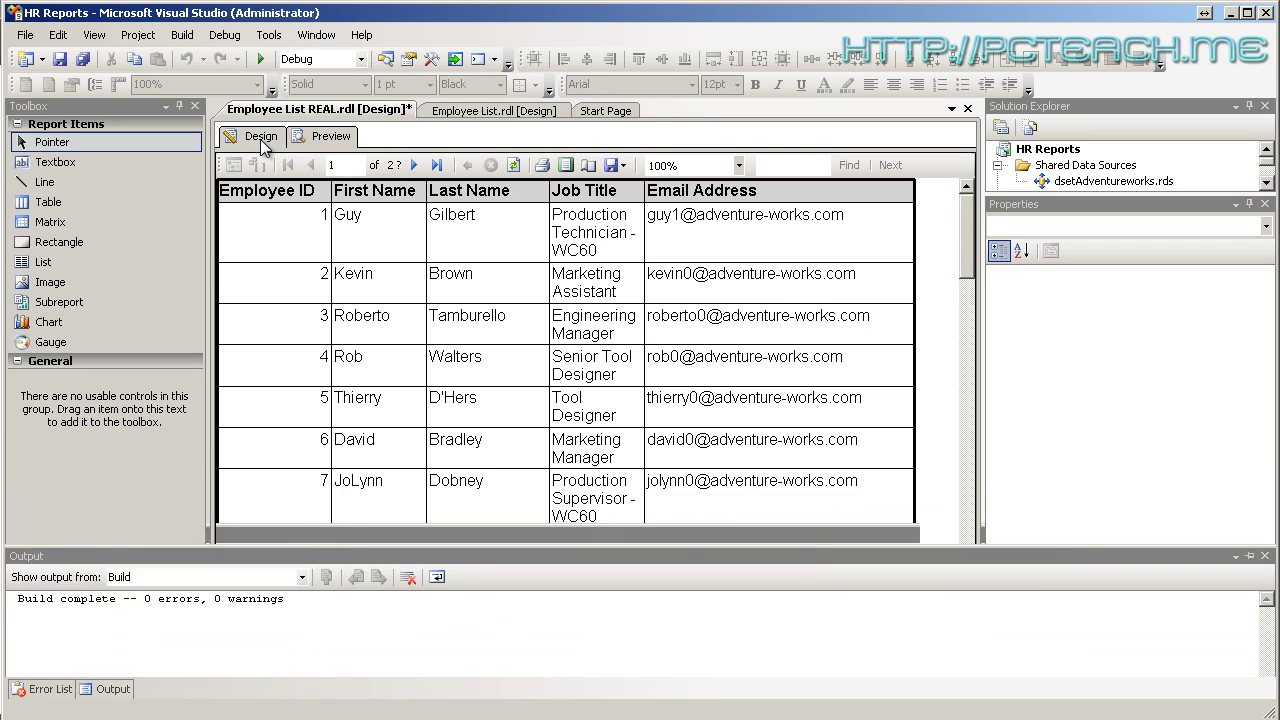
pyautogui.moveTo(683, 187); pyautogui.dragTo(849, 187)
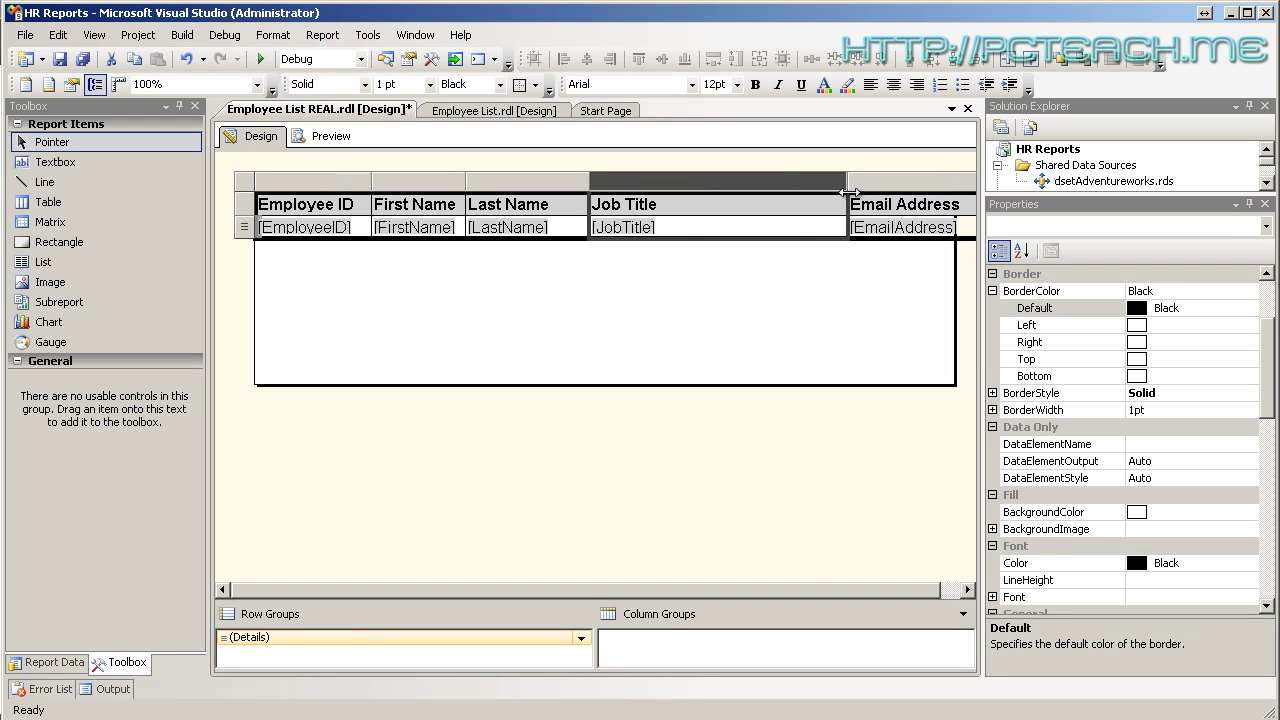
pyautogui.click(340, 137)
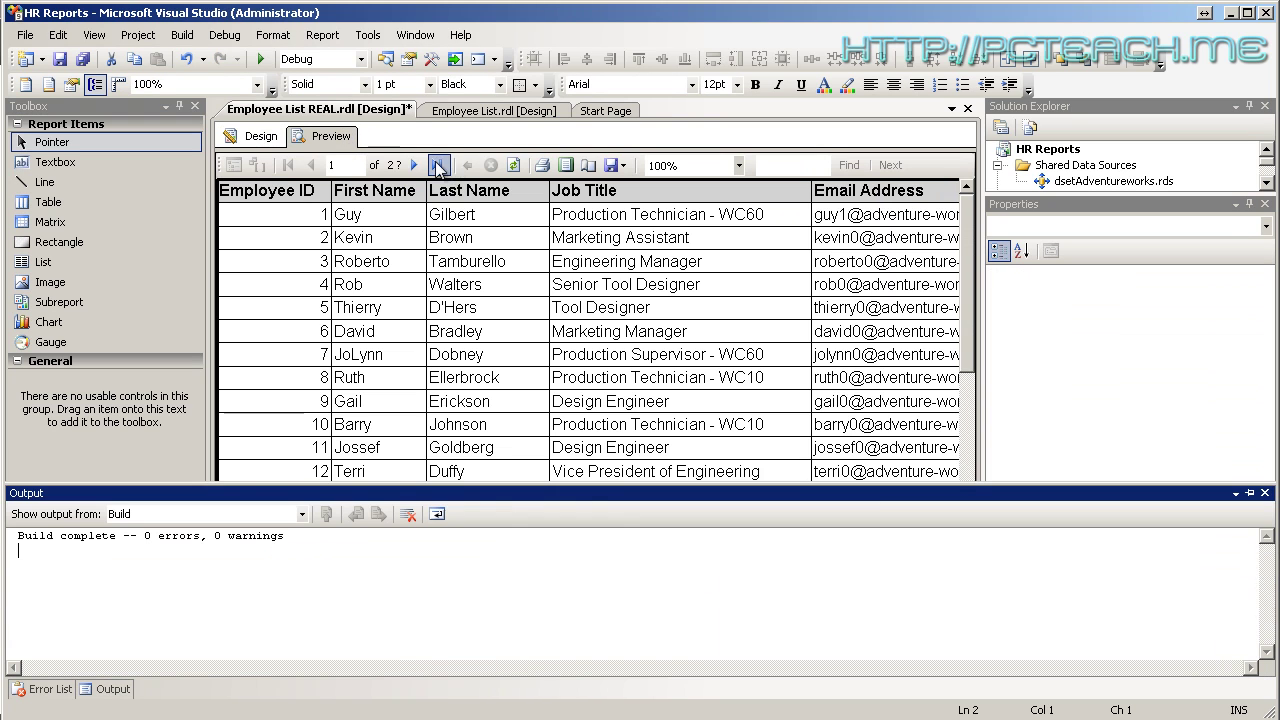
pyautogui.scroll(-5, 960, 328)
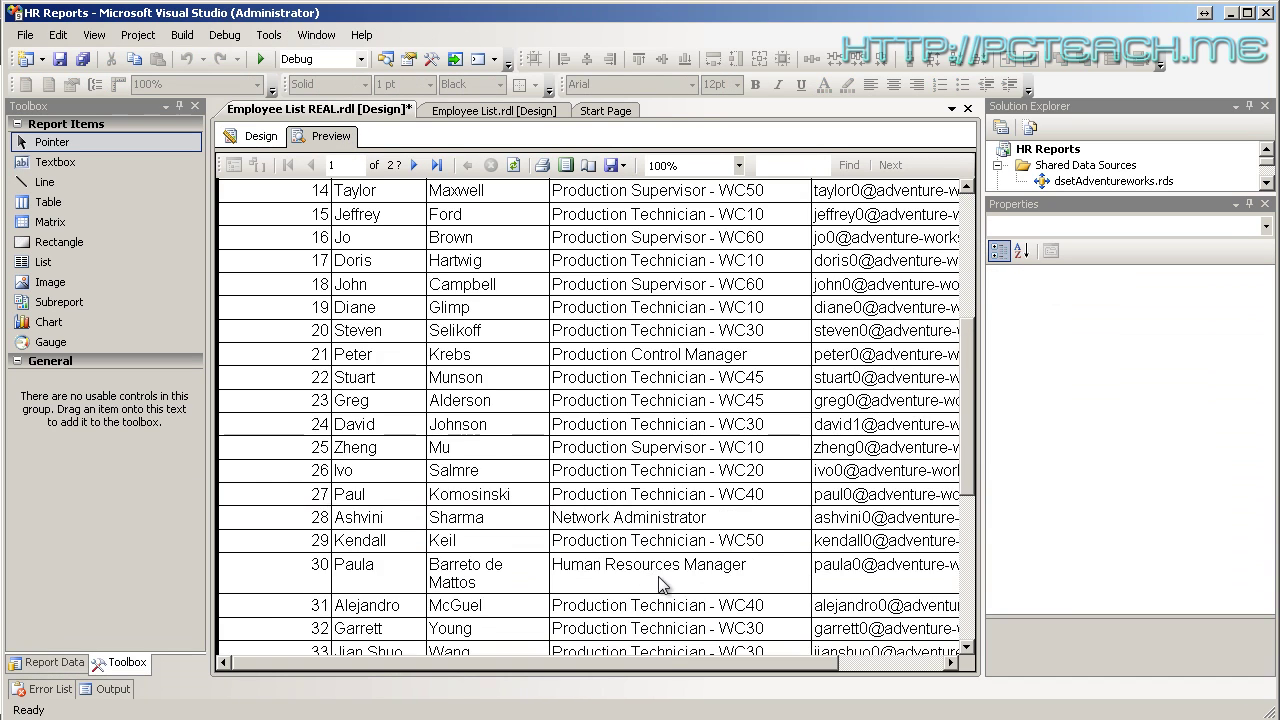
pyautogui.moveTo(617, 663); pyautogui.dragTo(770, 663)
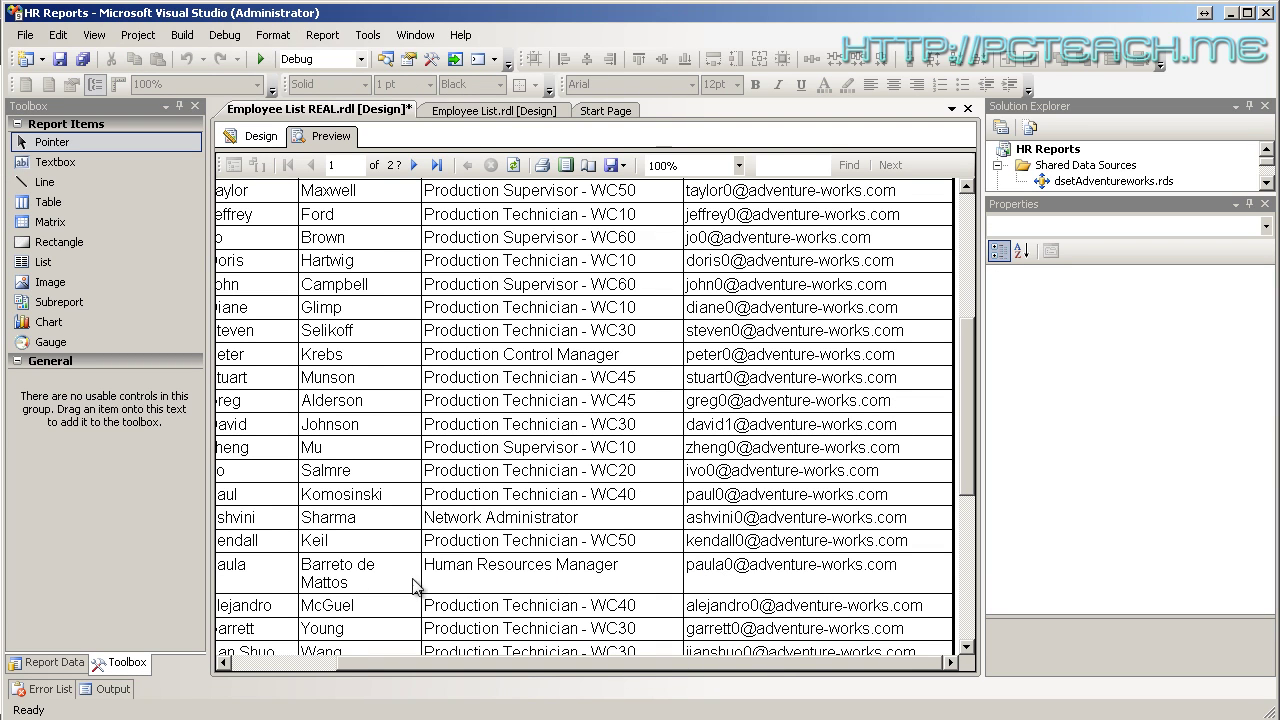
pyautogui.click(300, 664)
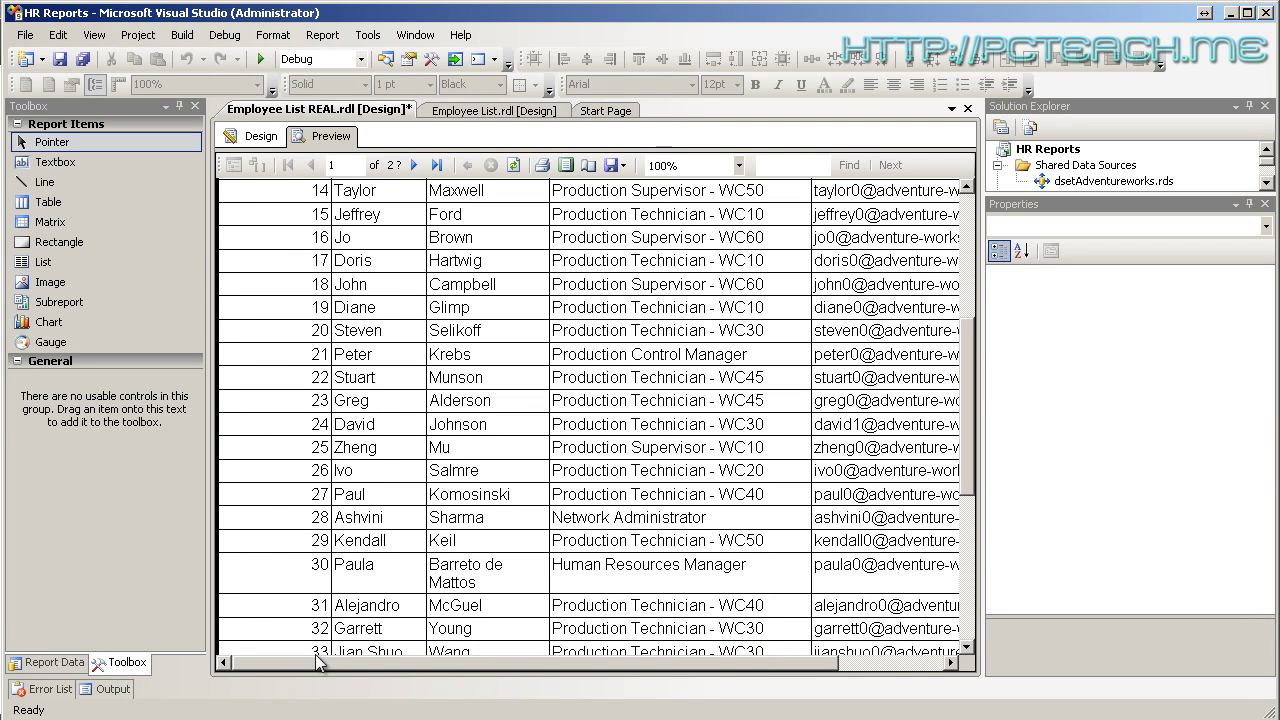
pyautogui.moveTo(975, 372); pyautogui.dragTo(968, 230)
pyautogui.click(256, 142)
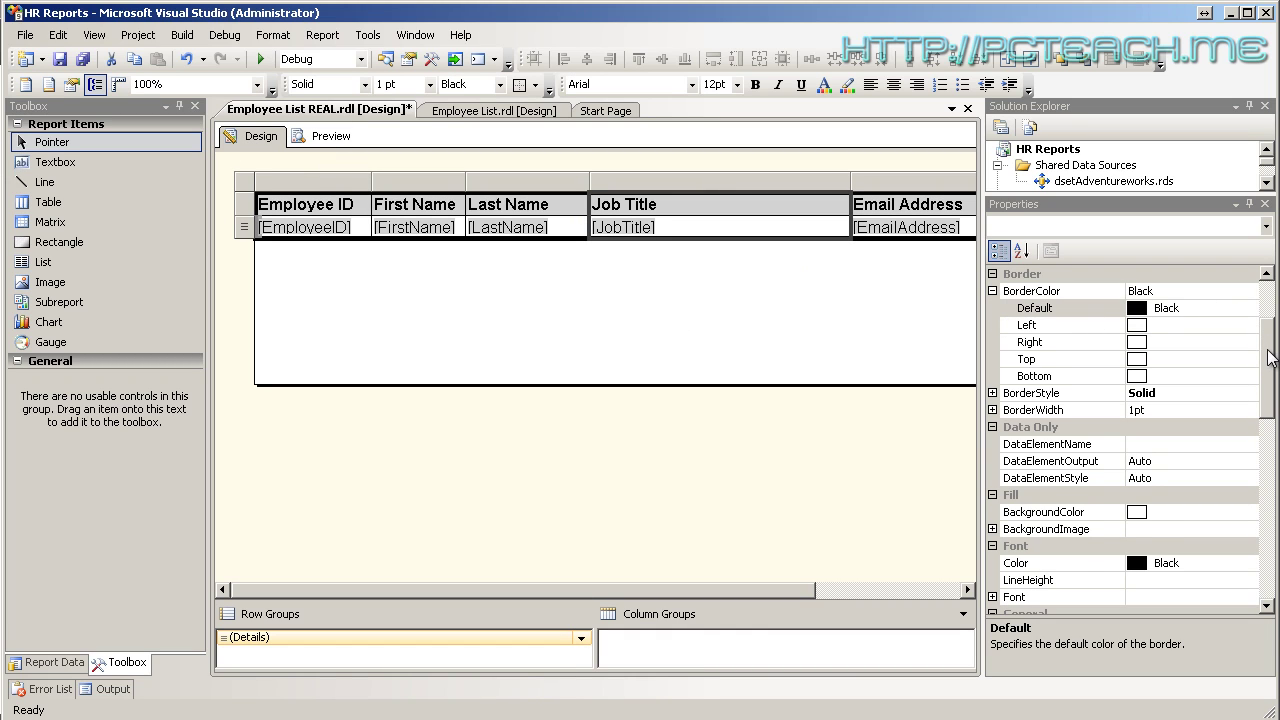
pyautogui.moveTo(1270, 358); pyautogui.dragTo(1270, 318)
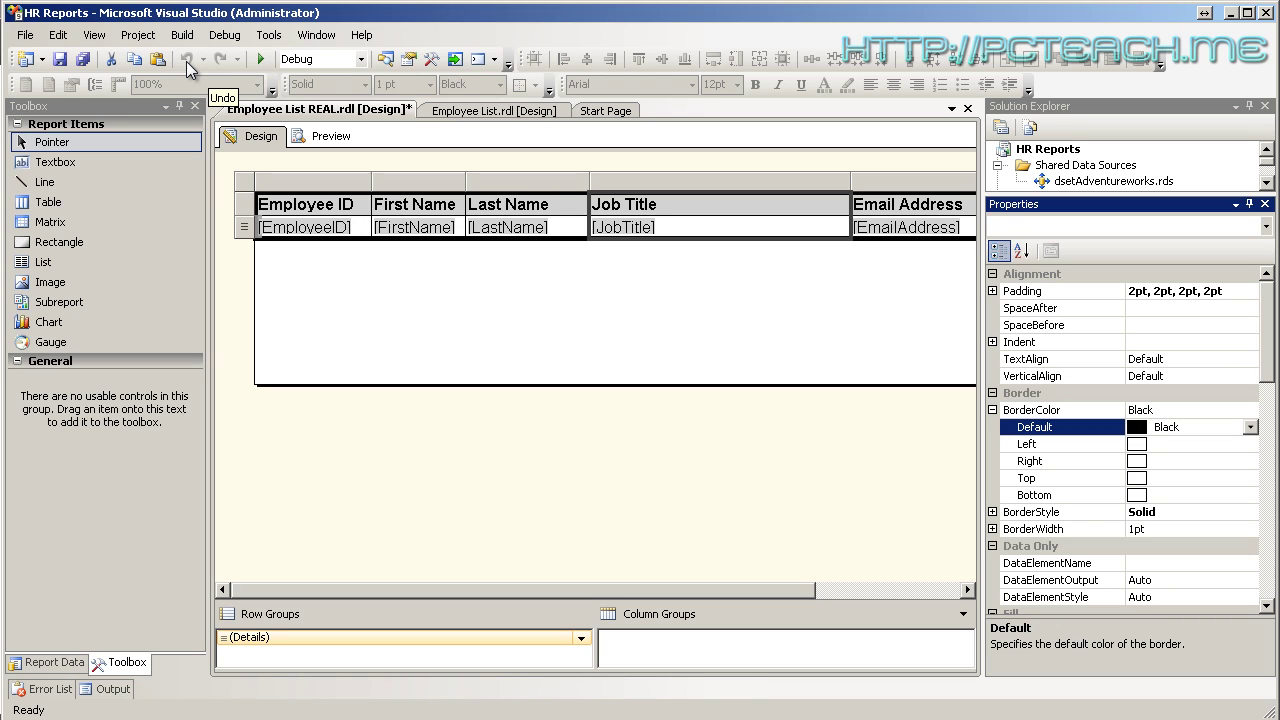
pyautogui.click(348, 287)
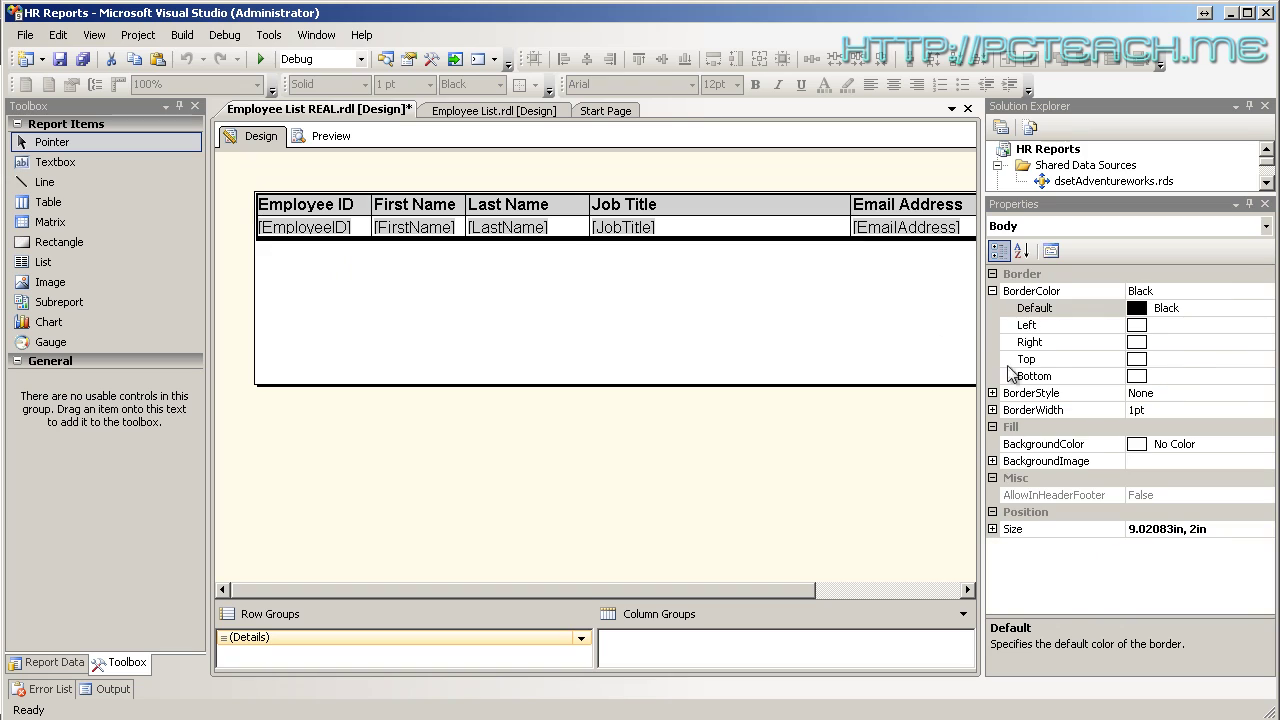
pyautogui.click(272, 210)
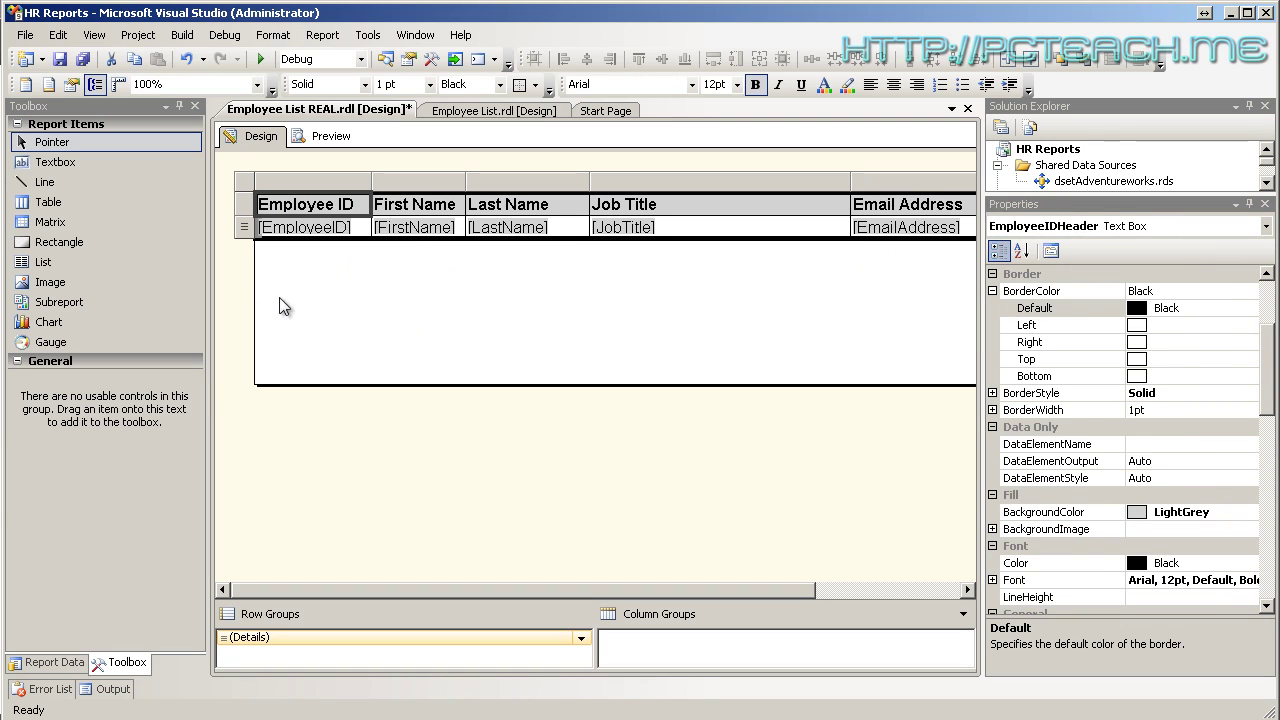
pyautogui.click(373, 311)
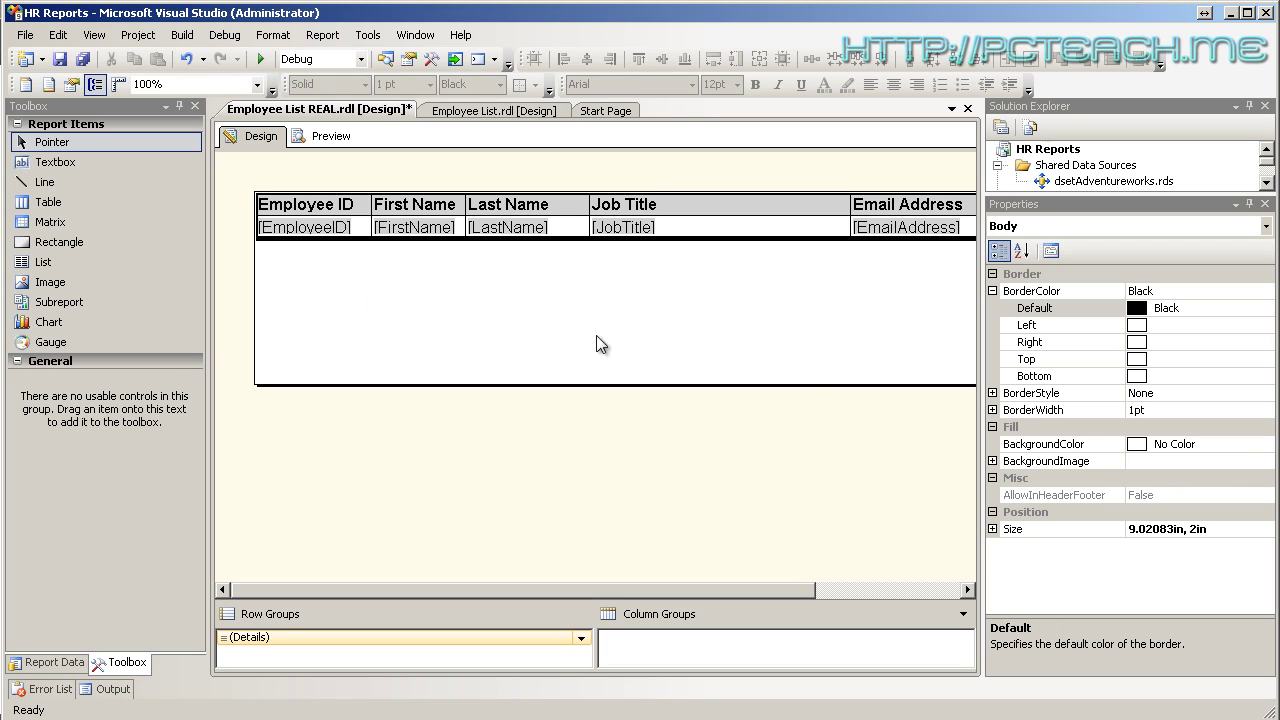
# Set the Body's BackgroundColor to Gray and check the grey background behind the table in Preview.
pyautogui.click(1200, 444)
pyautogui.click(1266, 444)
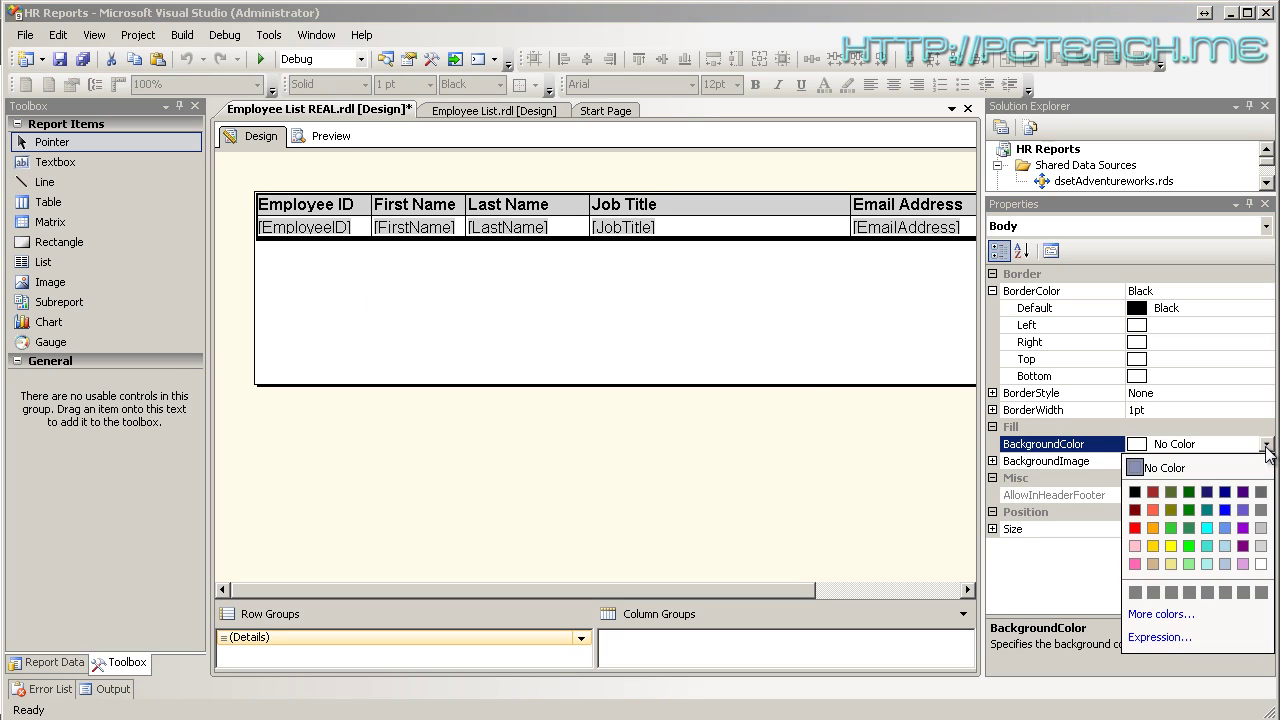
pyautogui.click(1262, 510)
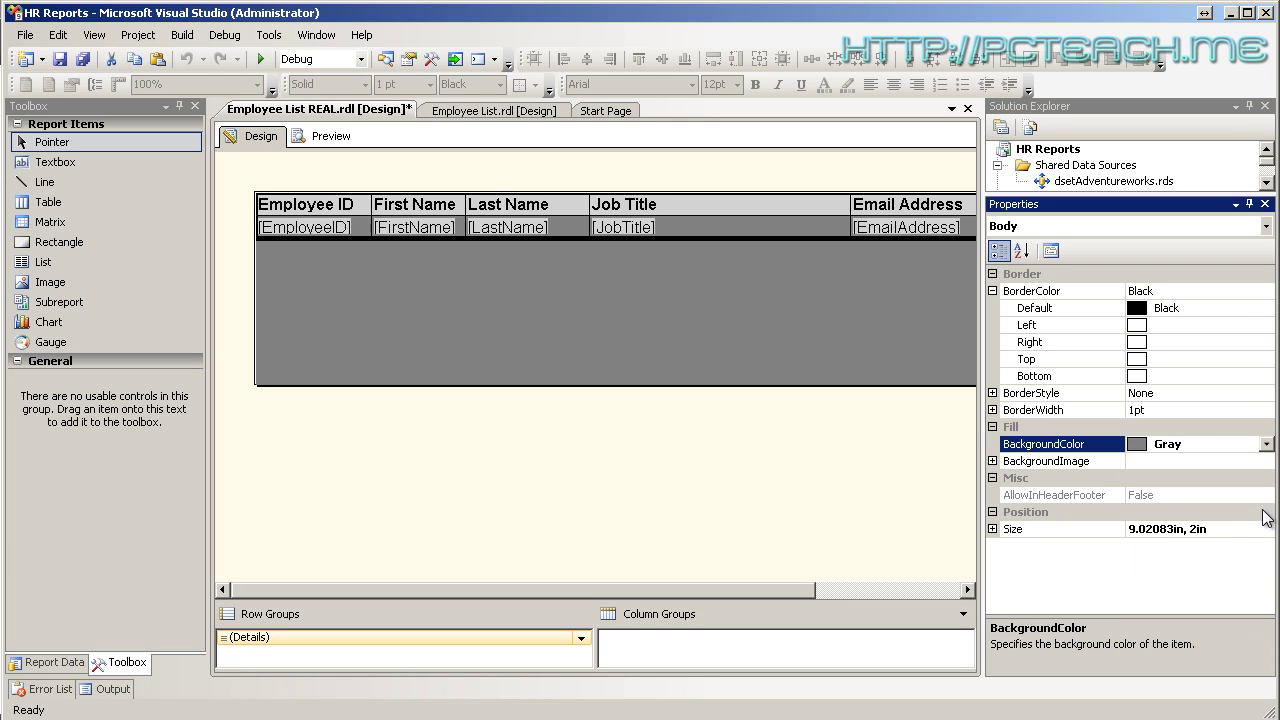
pyautogui.click(328, 136)
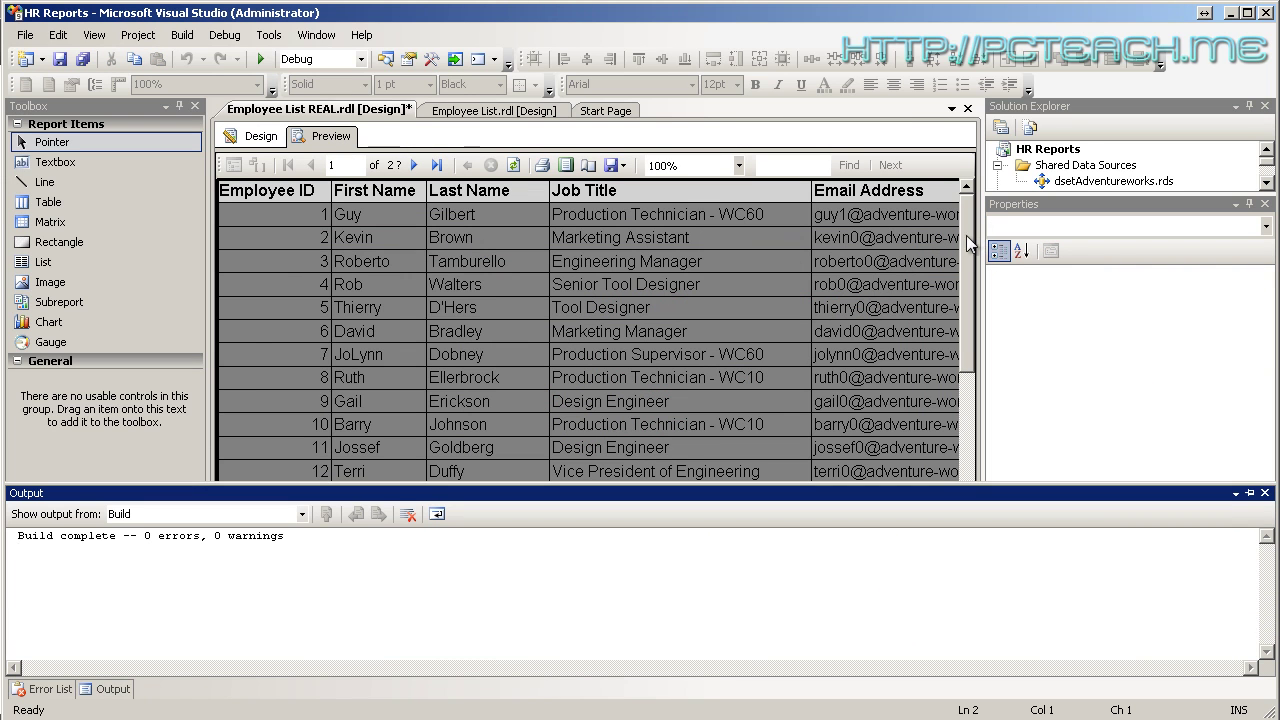
pyautogui.moveTo(966, 235); pyautogui.dragTo(968, 600)
pyautogui.moveTo(754, 656); pyautogui.dragTo(877, 658)
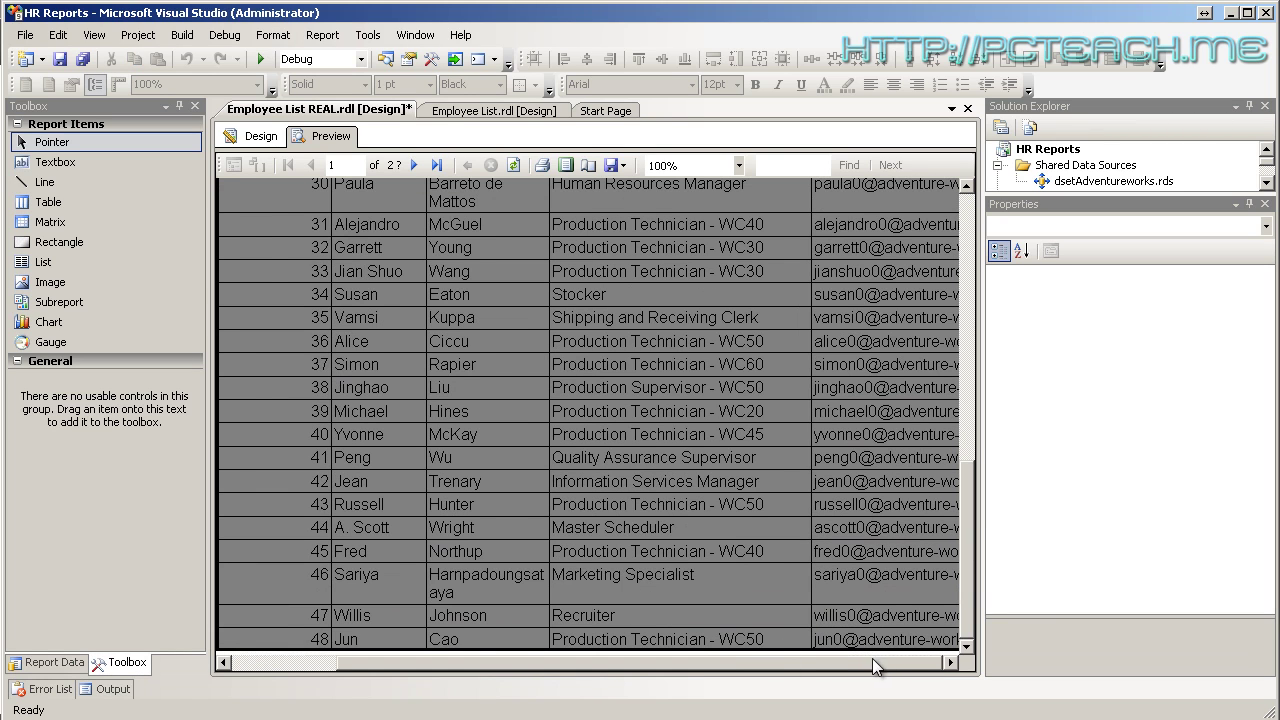
pyautogui.click(255, 136)
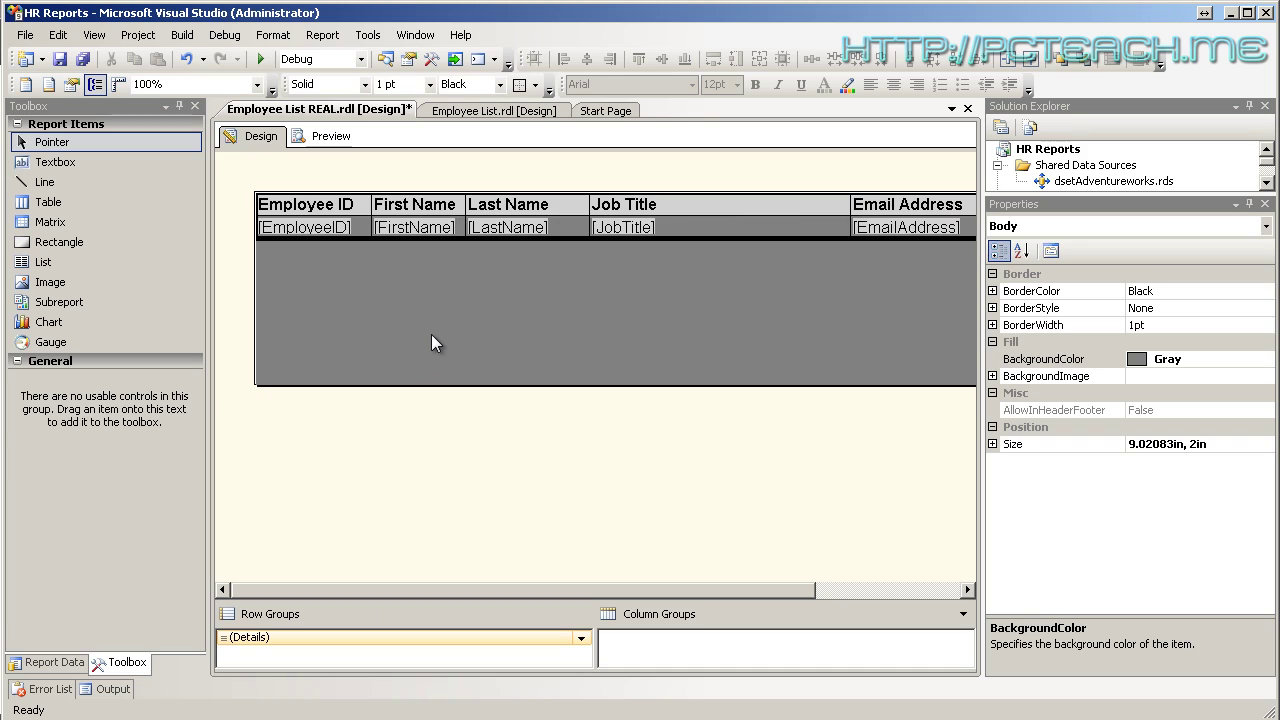
# Reset the Body's BackgroundColor to No Color and confirm the rows render on white in Preview.
pyautogui.click(1266, 363)
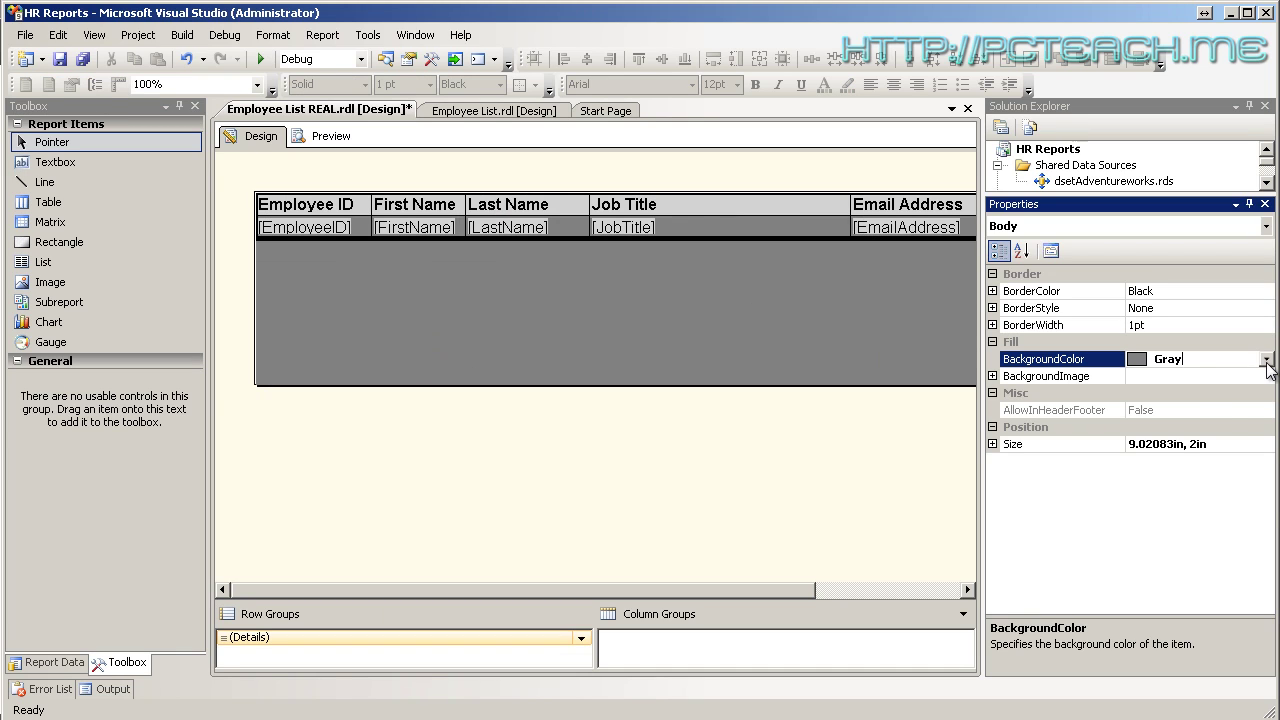
pyautogui.click(1266, 360)
pyautogui.click(1168, 388)
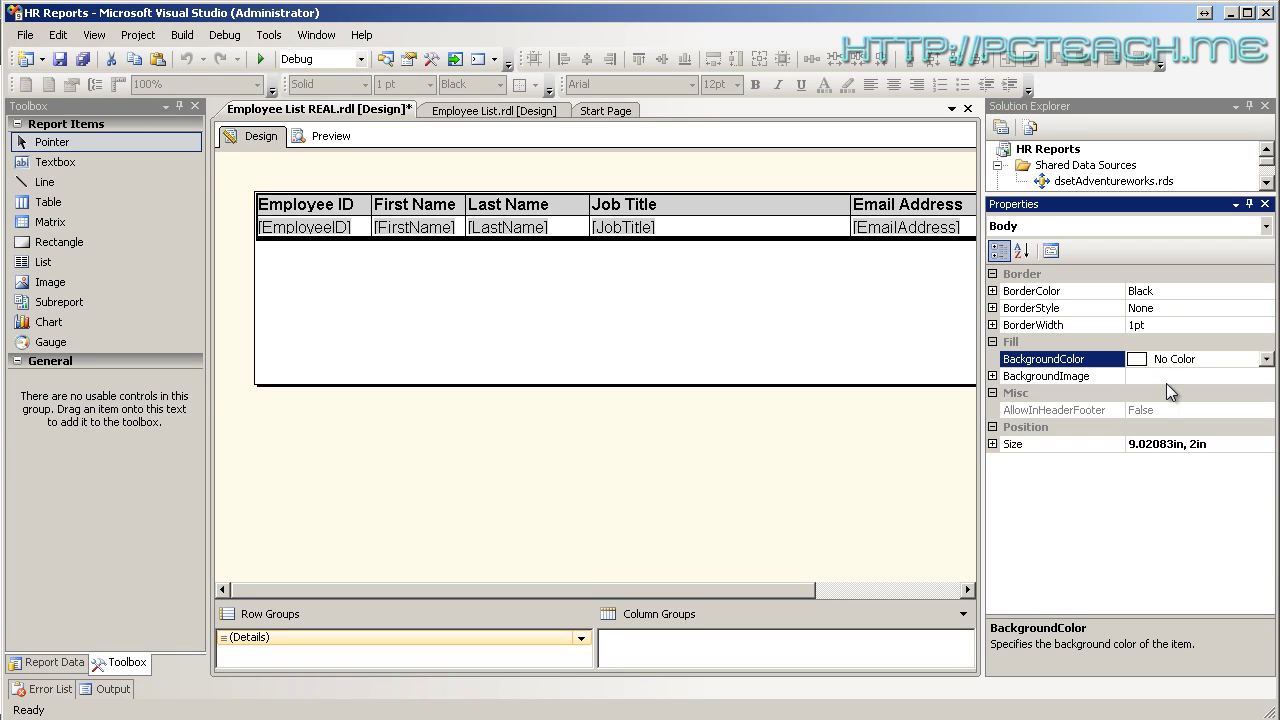
pyautogui.click(513, 298)
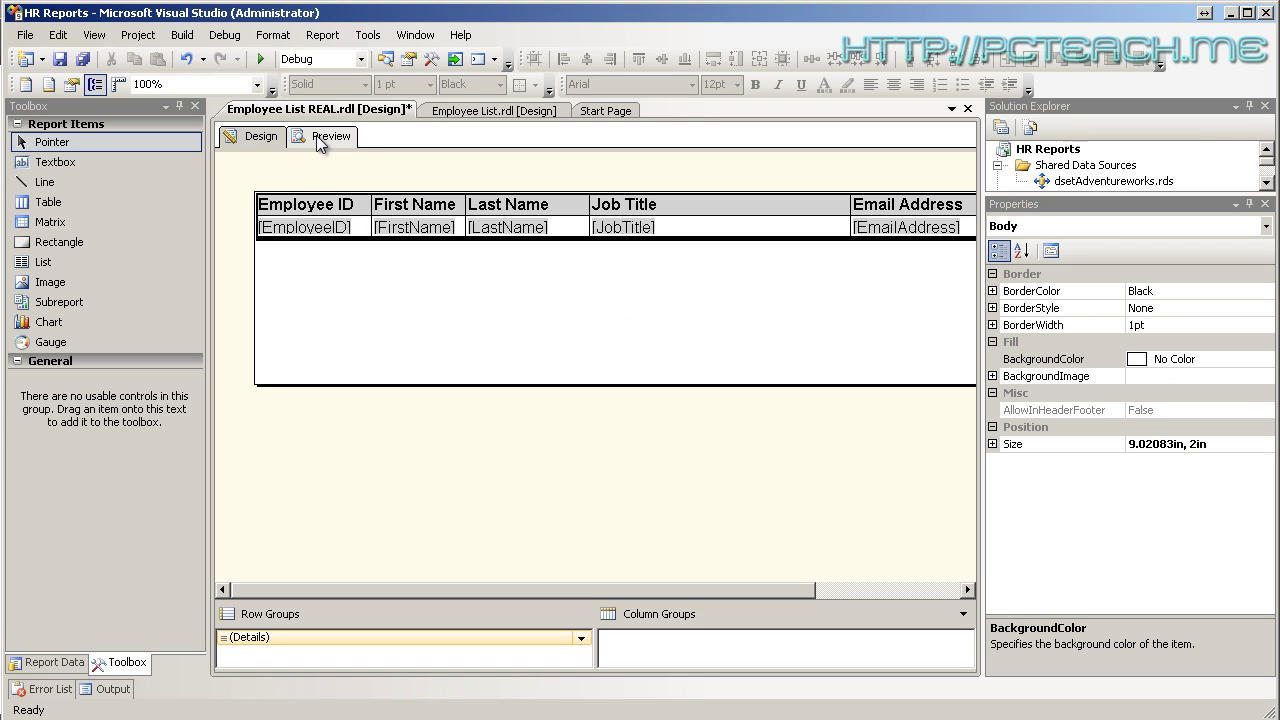
pyautogui.click(316, 135)
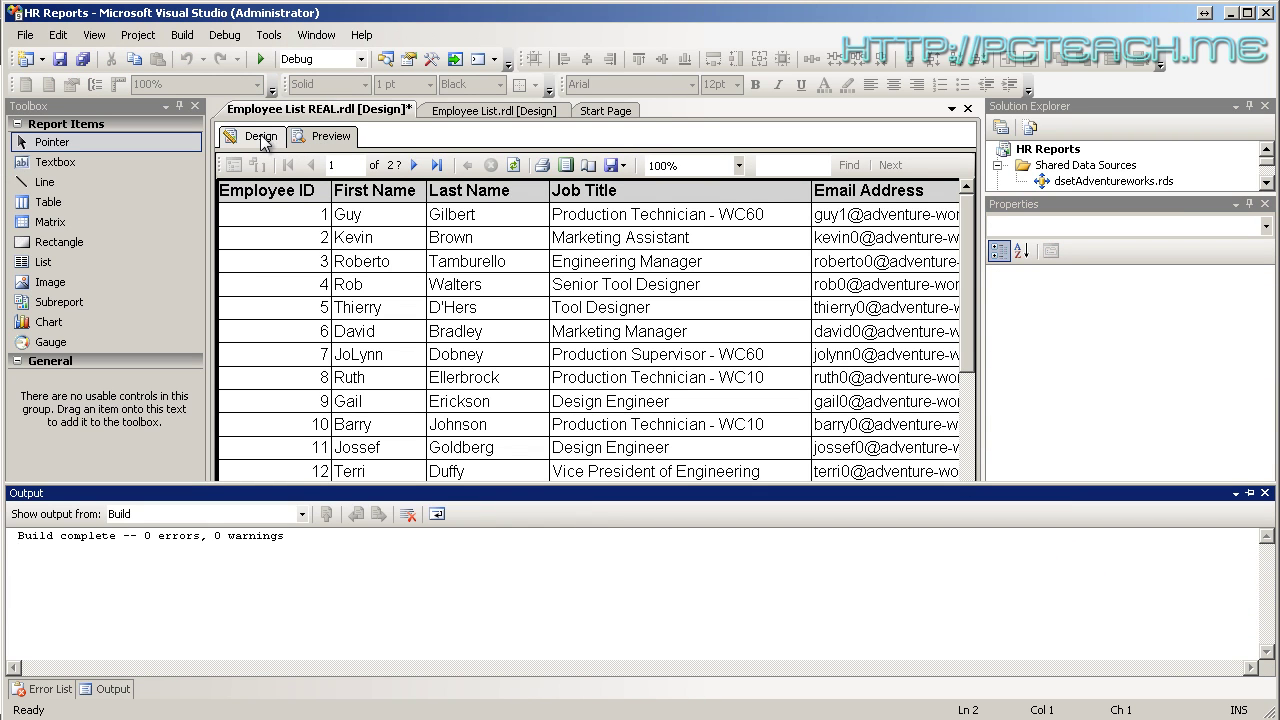
pyautogui.click(261, 137)
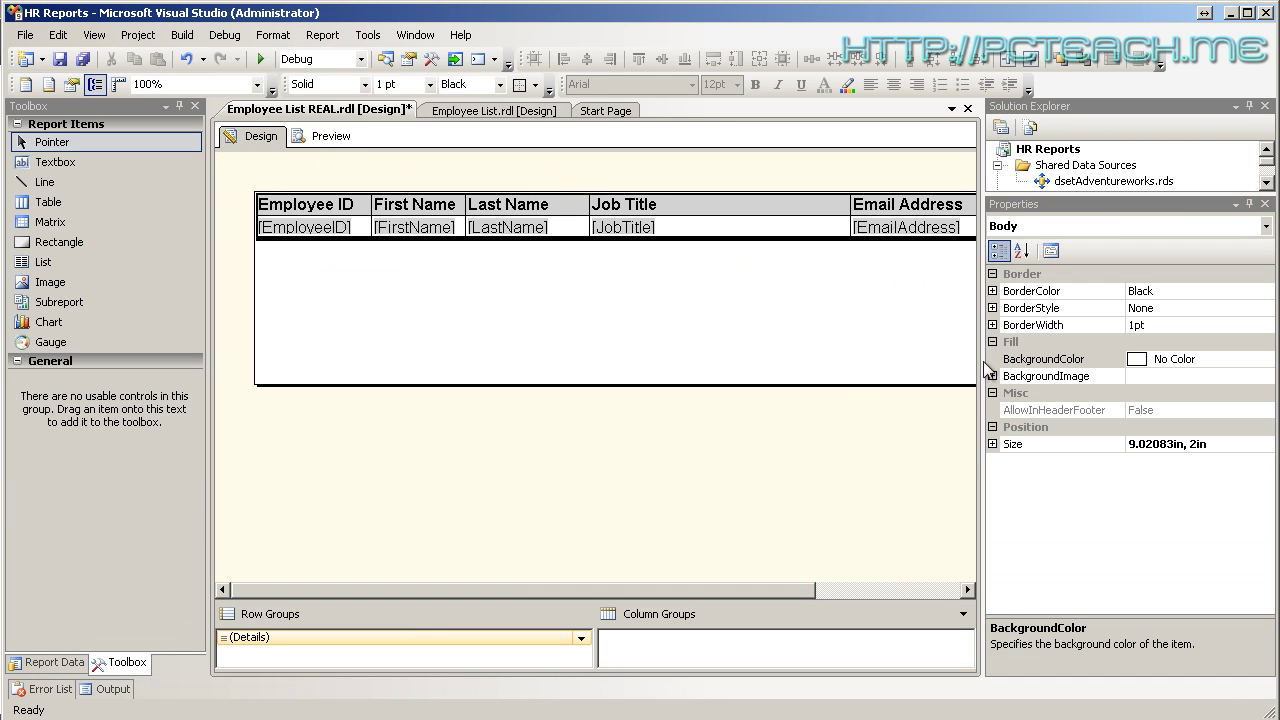